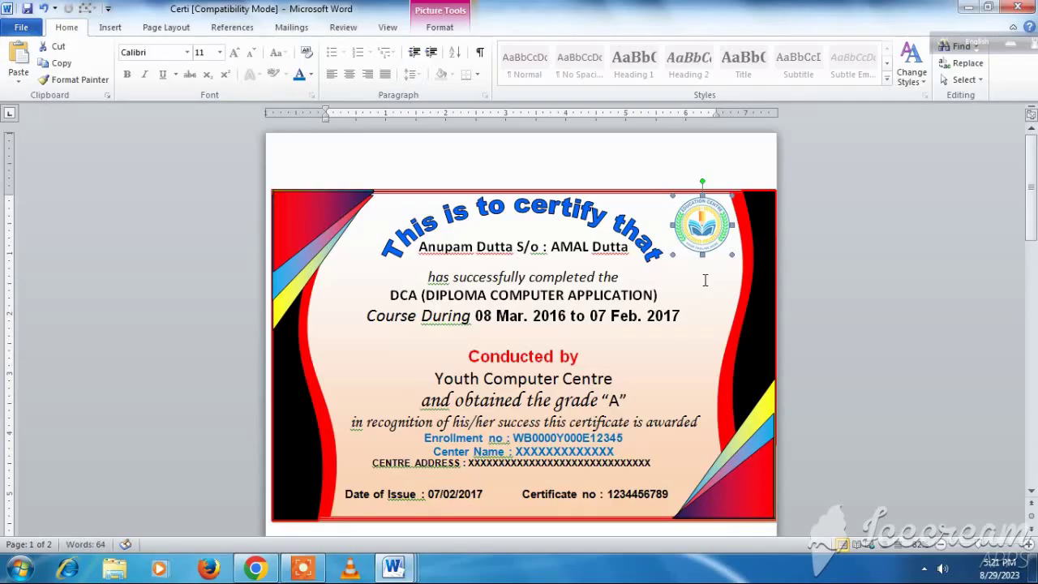
# Draw a rectangle covering most of the page
pyautogui.scroll(-2, 626, 366)
pyautogui.scroll(2, 626, 367)
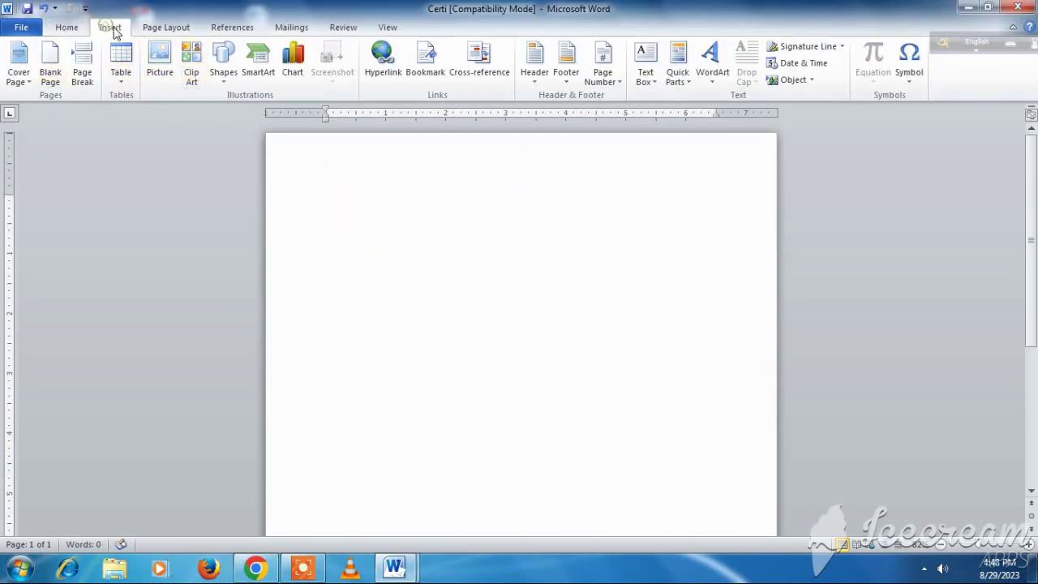
pyautogui.click(225, 81)
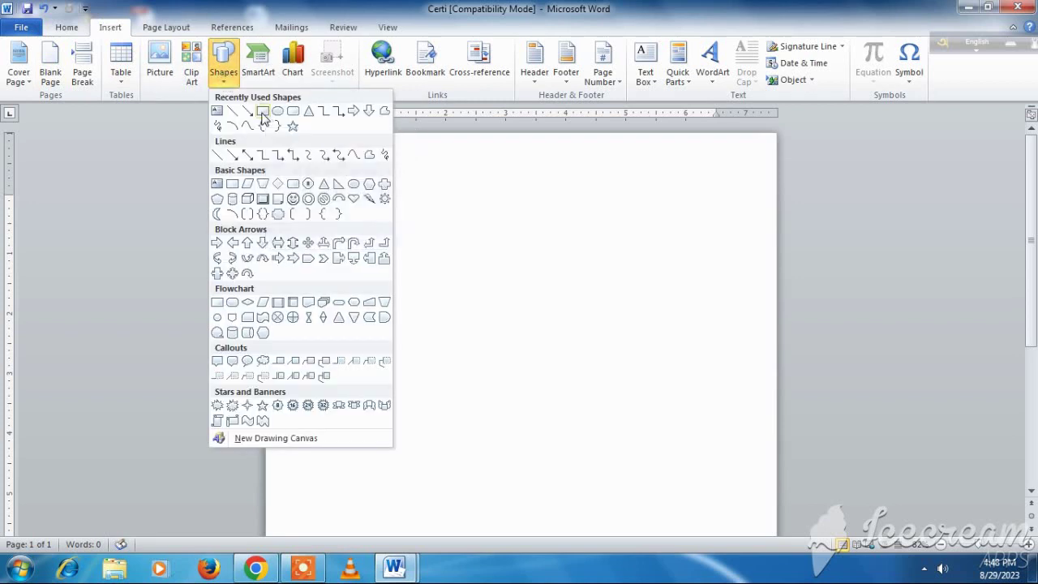
pyautogui.click(262, 112)
pyautogui.moveTo(276, 148); pyautogui.dragTo(771, 478)
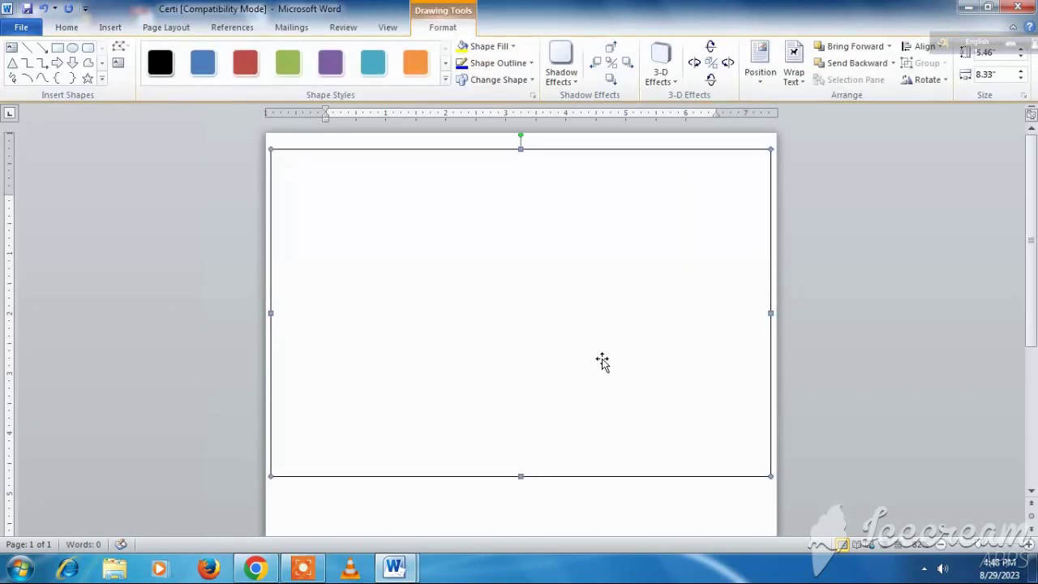
# Apply the light orange white-to-peach gradient shape style to the rectangle
pyautogui.click(526, 285)
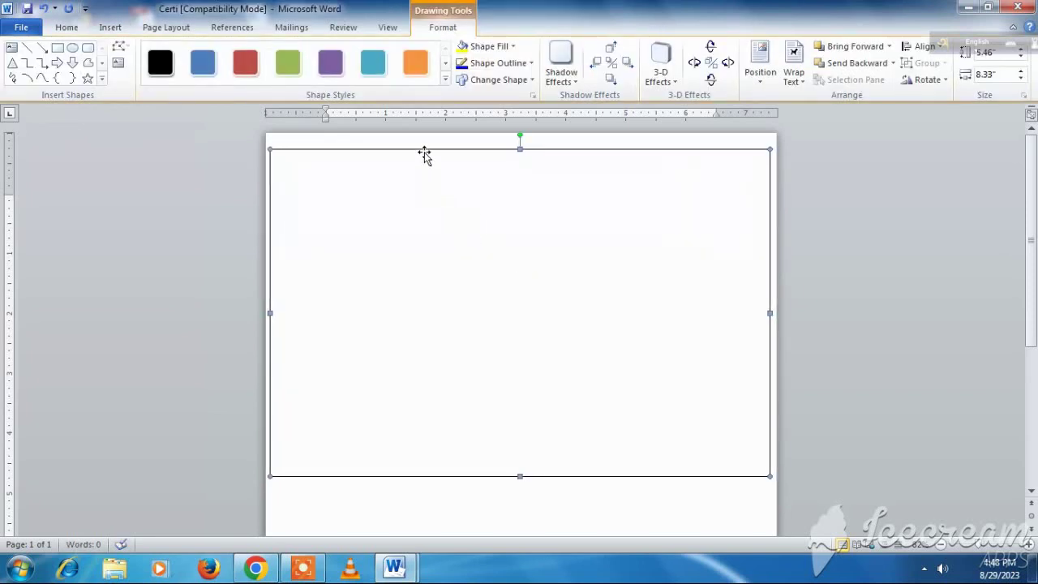
pyautogui.click(452, 242)
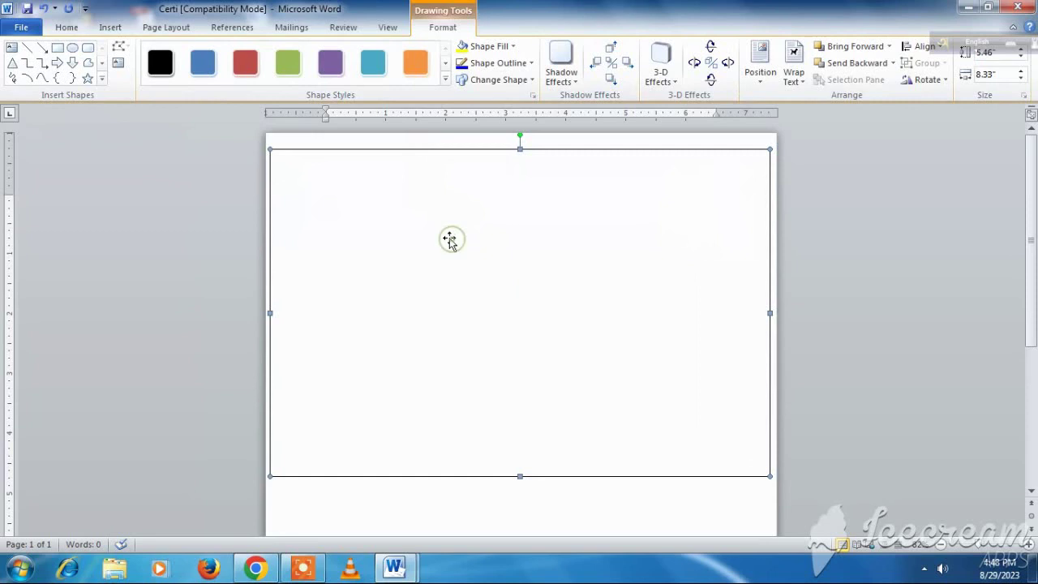
pyautogui.click(445, 80)
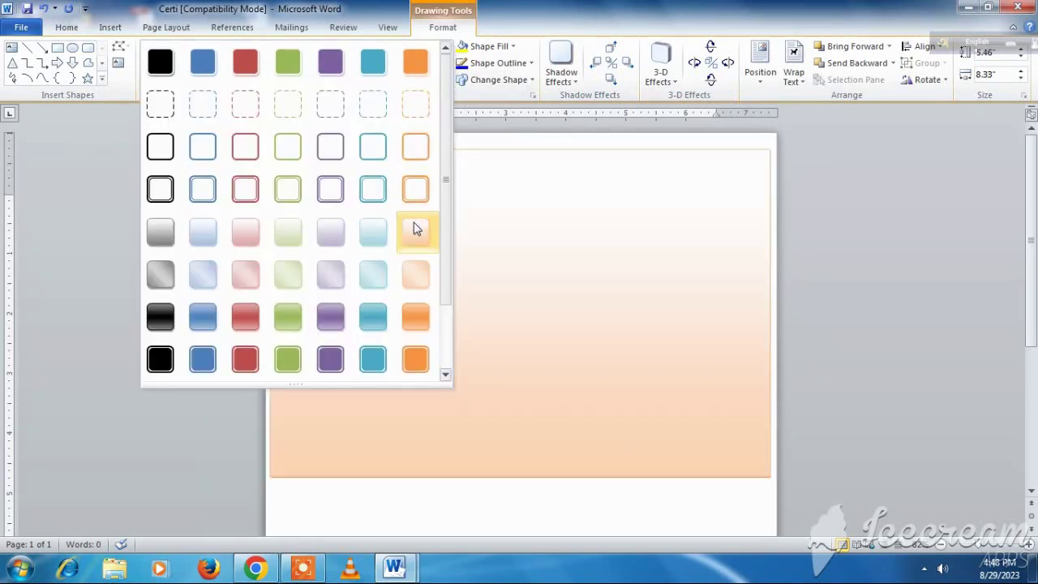
pyautogui.click(415, 228)
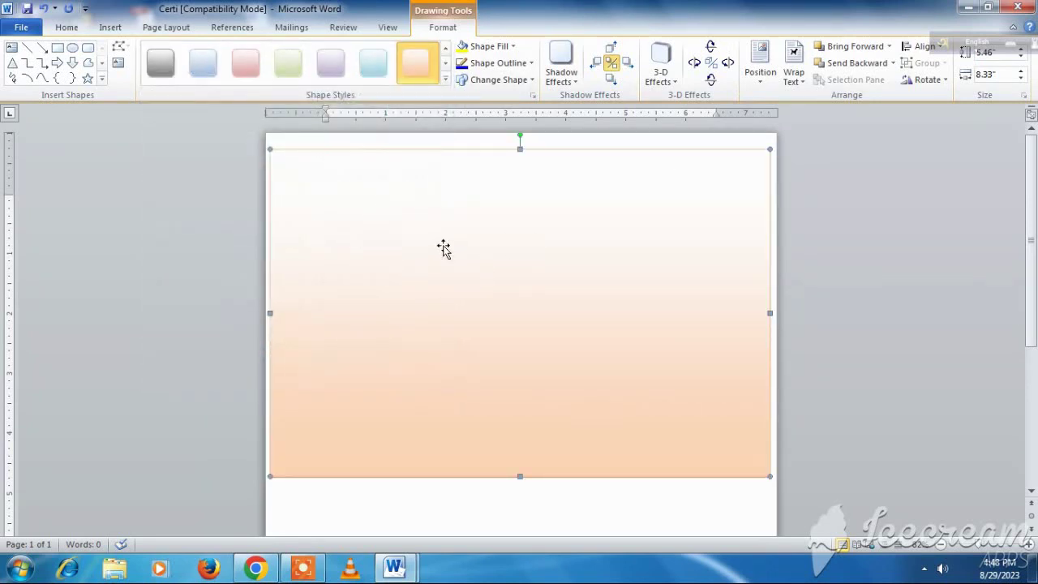
pyautogui.click(429, 213)
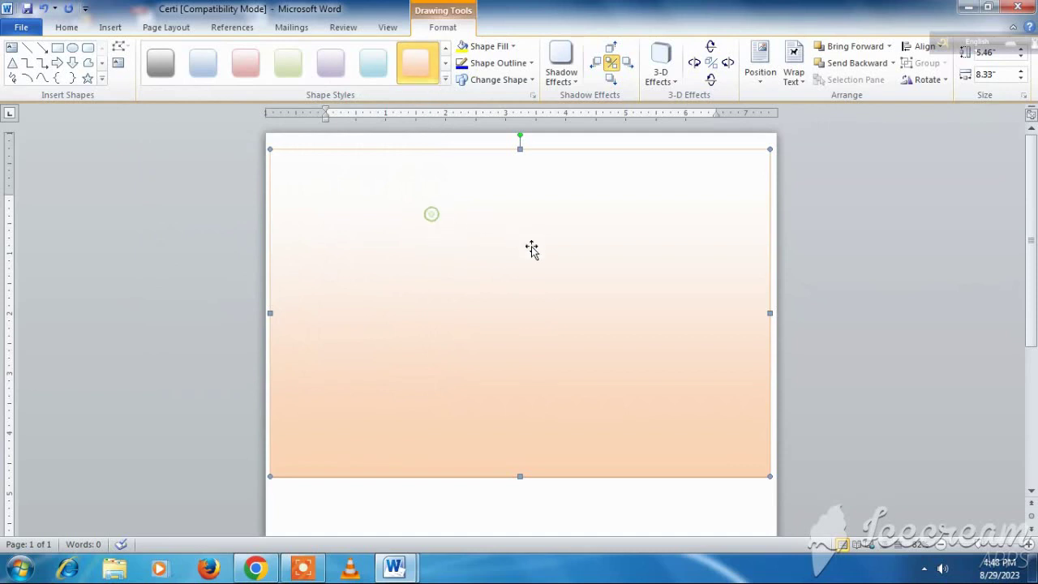
pyautogui.click(477, 312)
# Draw a small right triangle, rotate its right angle to the top-left, and set it in the corner
pyautogui.click(110, 26)
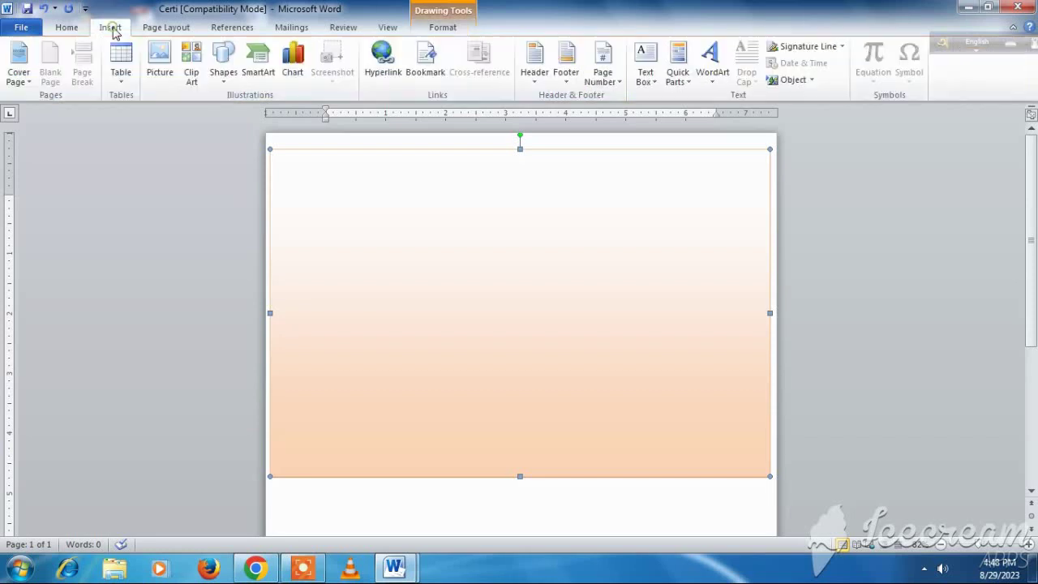
pyautogui.click(225, 84)
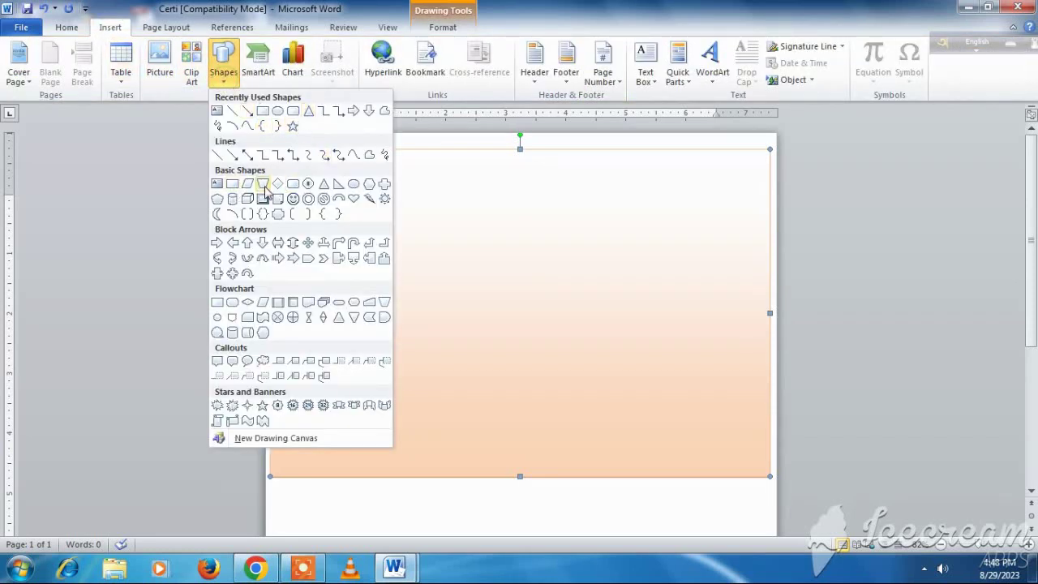
pyautogui.click(339, 185)
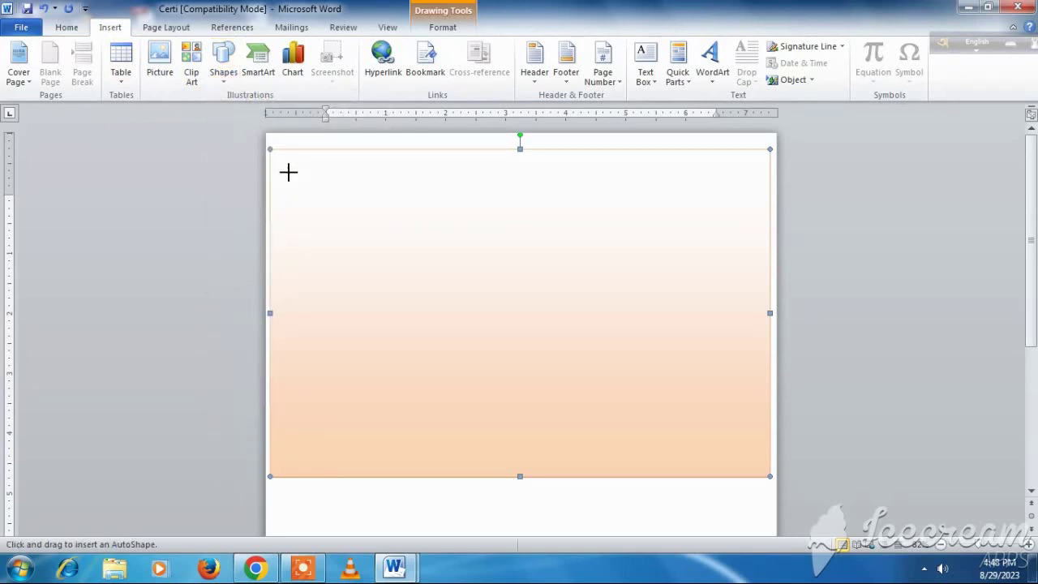
pyautogui.moveTo(289, 171); pyautogui.dragTo(449, 287)
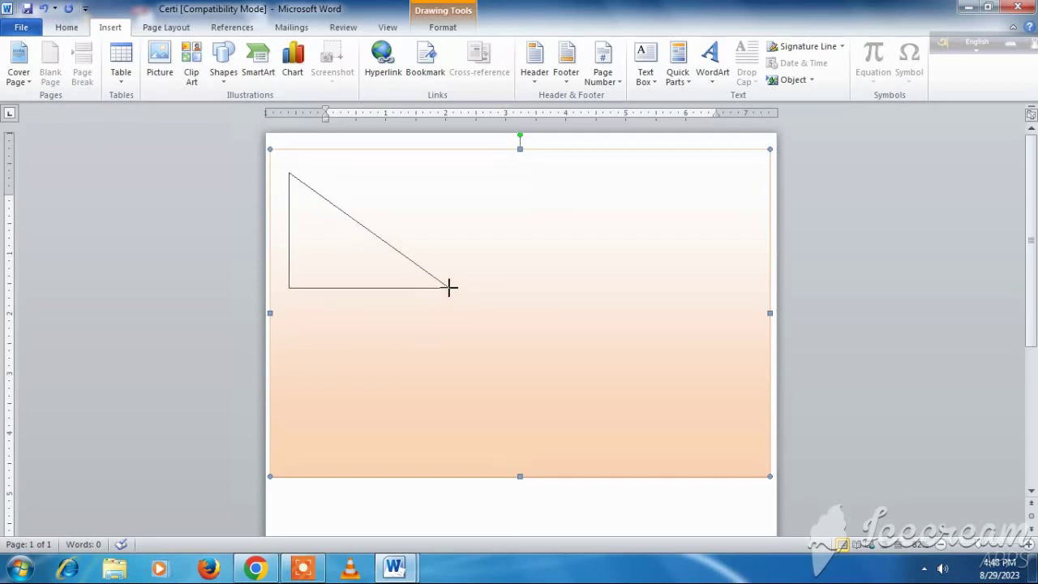
pyautogui.moveTo(449, 287); pyautogui.dragTo(426, 273)
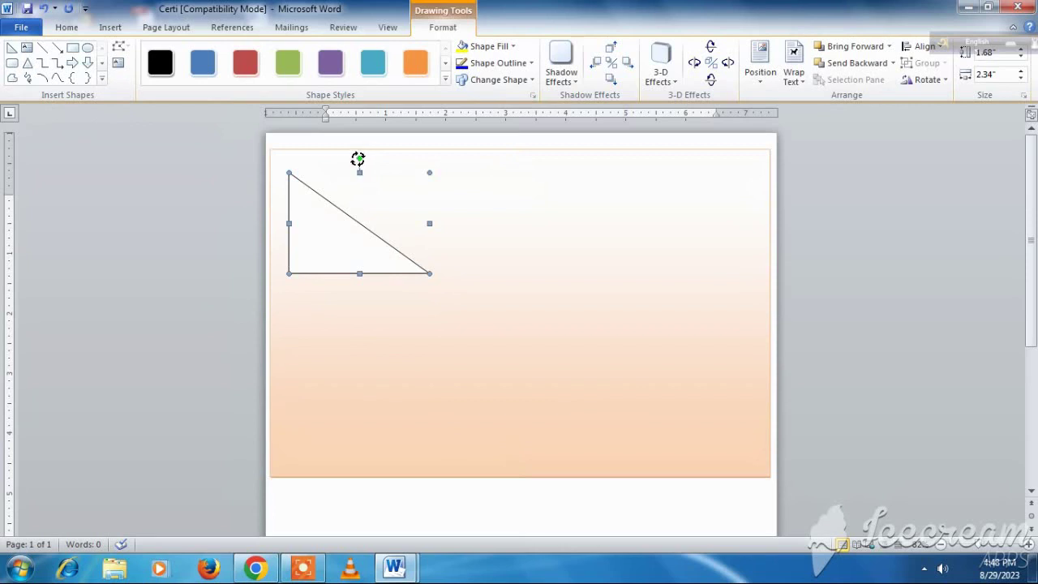
pyautogui.moveTo(358, 158); pyautogui.dragTo(428, 222)
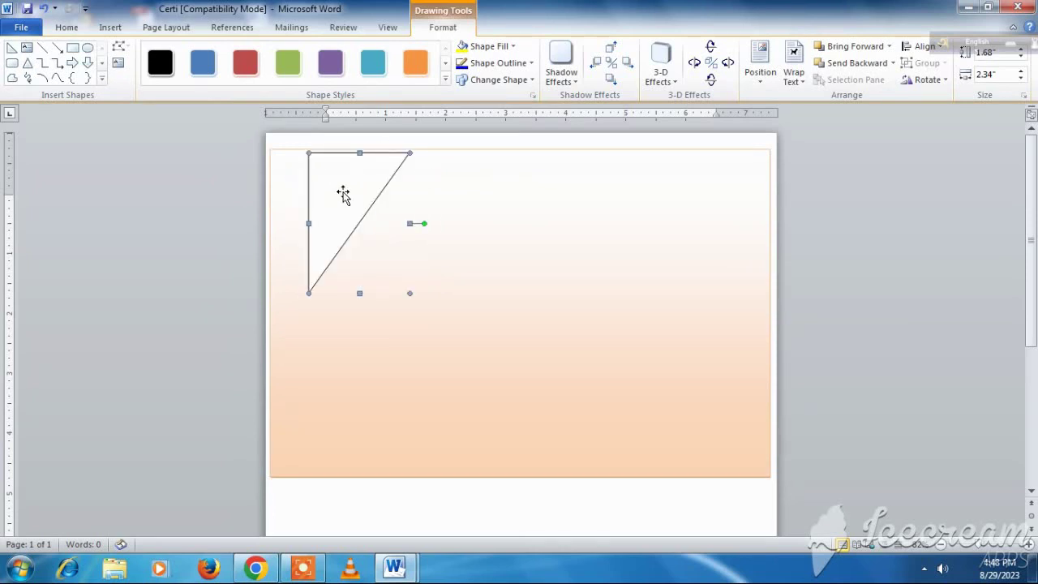
pyautogui.moveTo(316, 192); pyautogui.dragTo(305, 186)
pyautogui.click(491, 222)
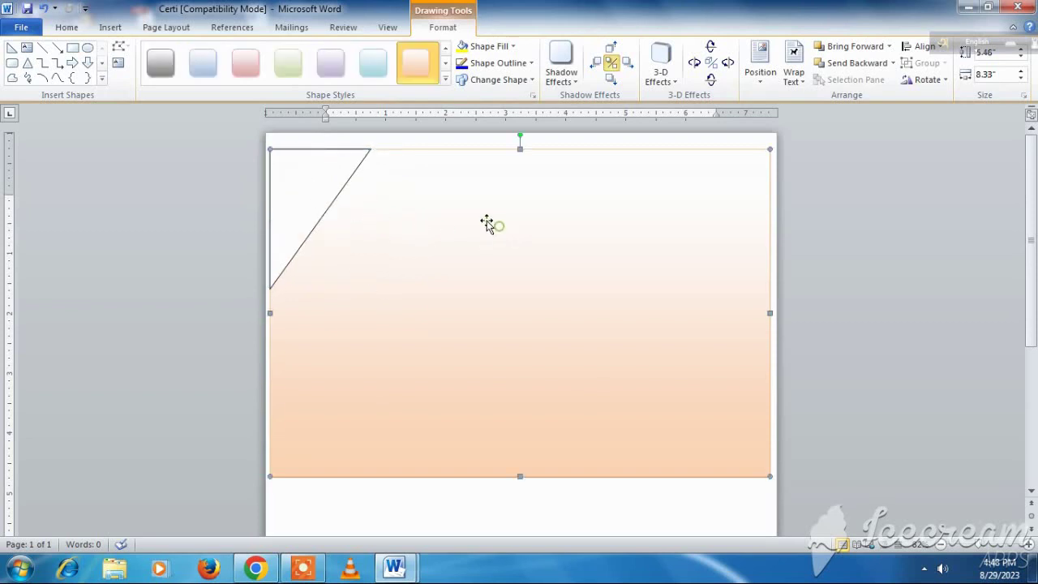
# Set the rectangle's border to a 6 pt double line and colour it red
pyautogui.rightClick(474, 149)
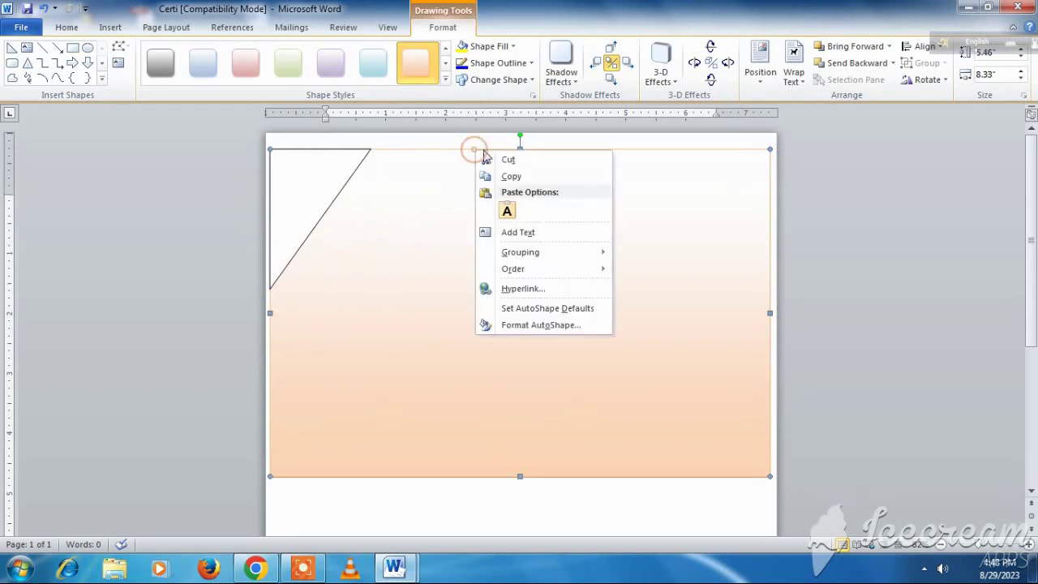
pyautogui.click(542, 325)
pyautogui.click(604, 221)
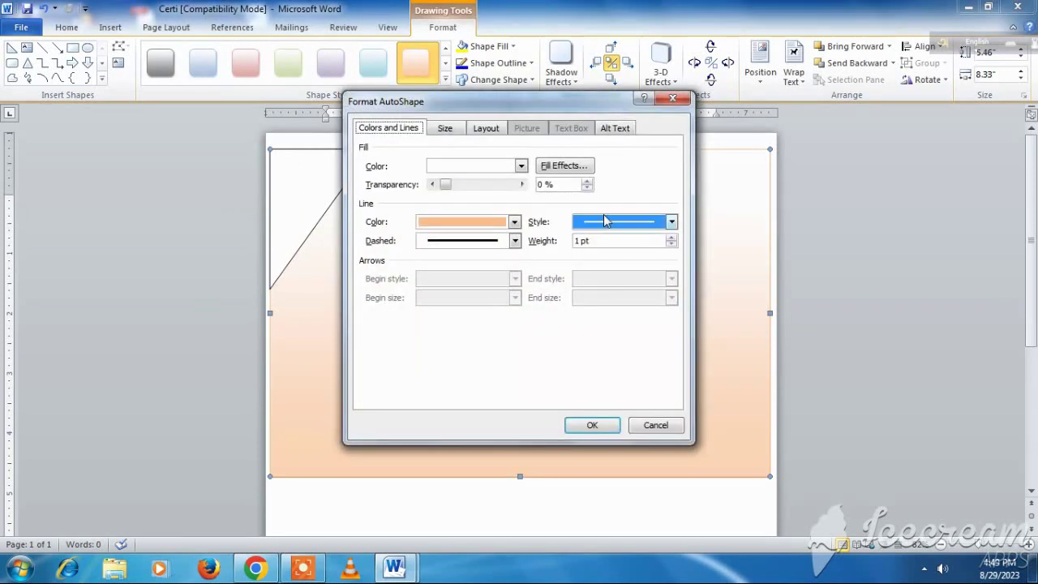
pyautogui.click(671, 222)
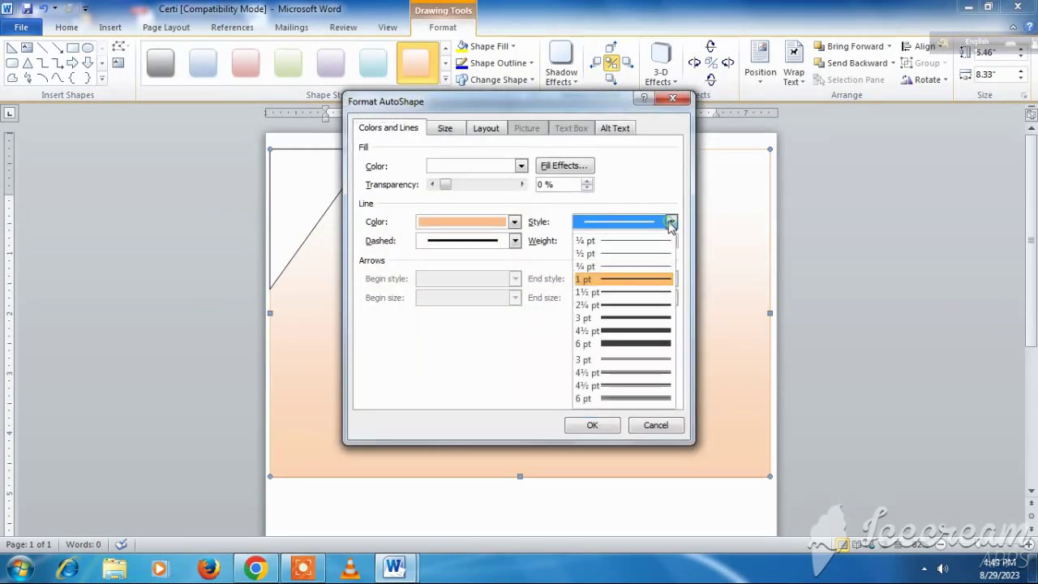
pyautogui.click(636, 399)
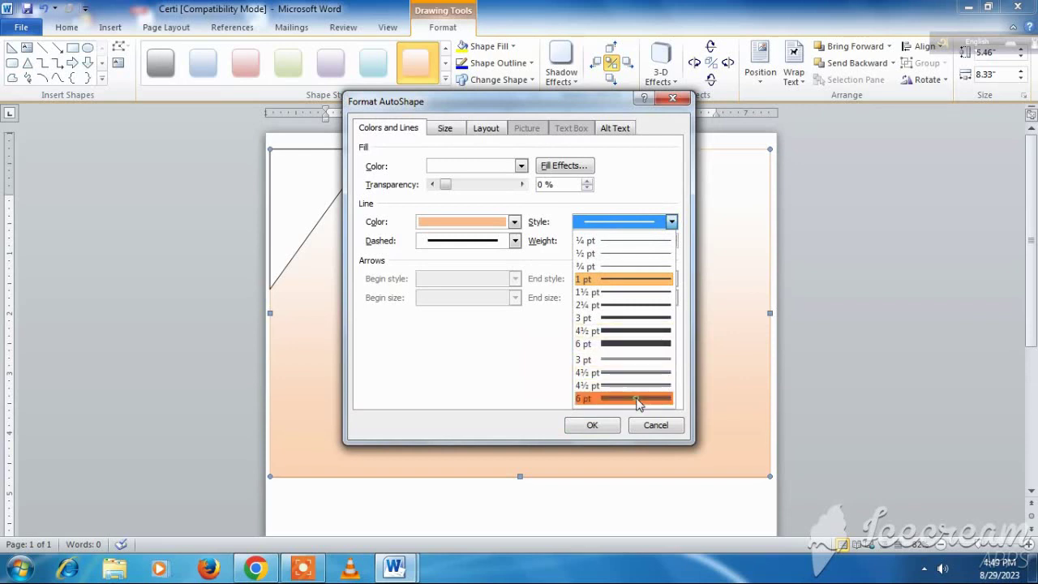
pyautogui.click(591, 426)
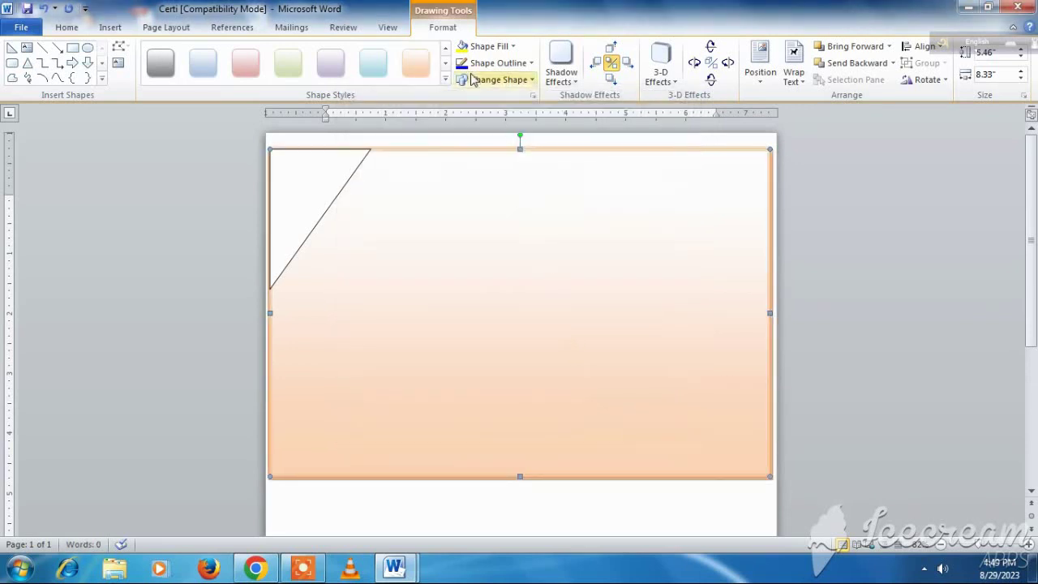
pyautogui.click(532, 65)
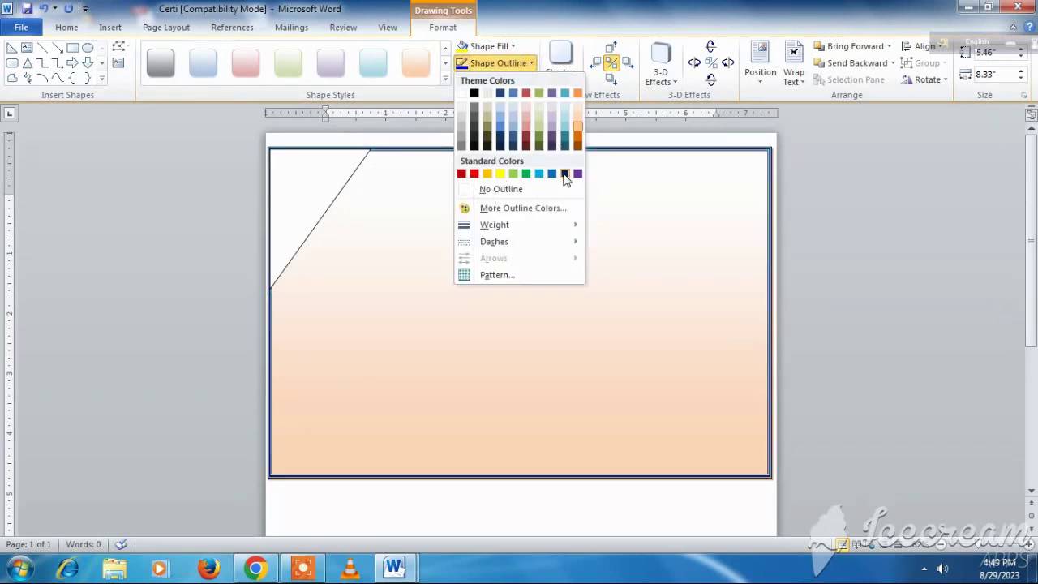
pyautogui.click(475, 174)
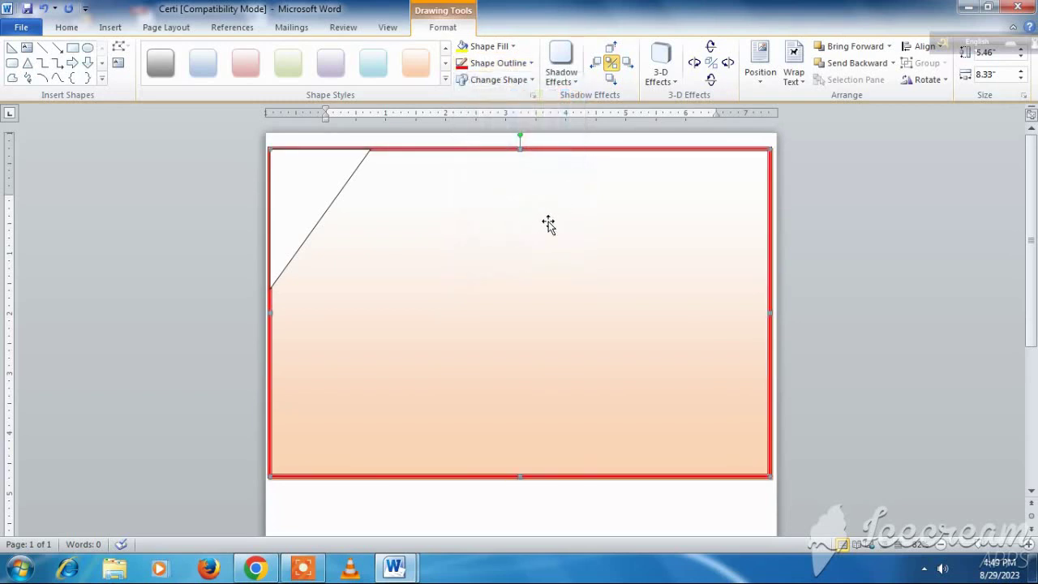
pyautogui.click(300, 191)
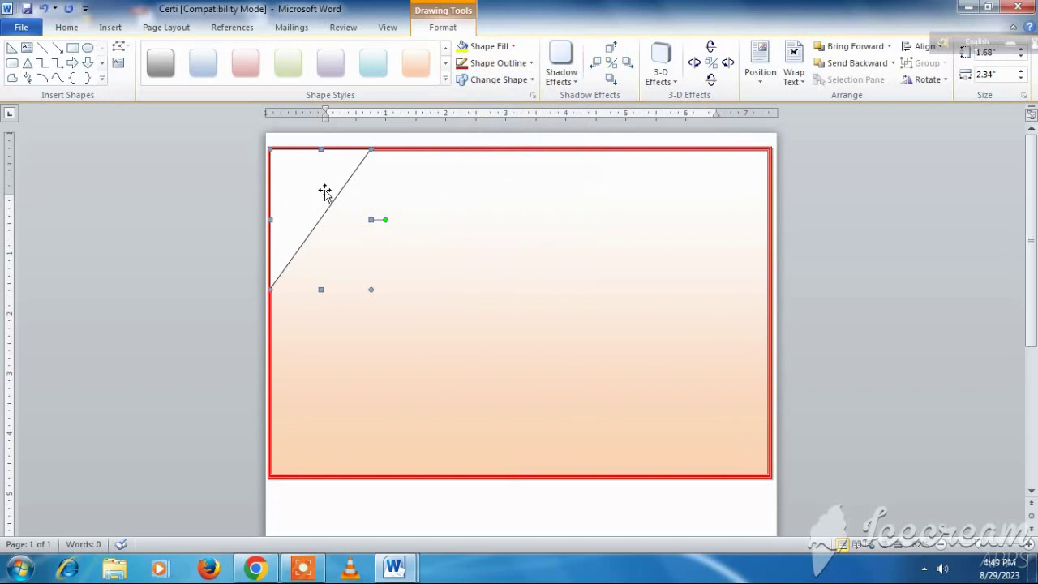
# Paste two copies of the corner triangle and stagger them diagonally to its right
pyautogui.hotkey('ctrl', 'v')
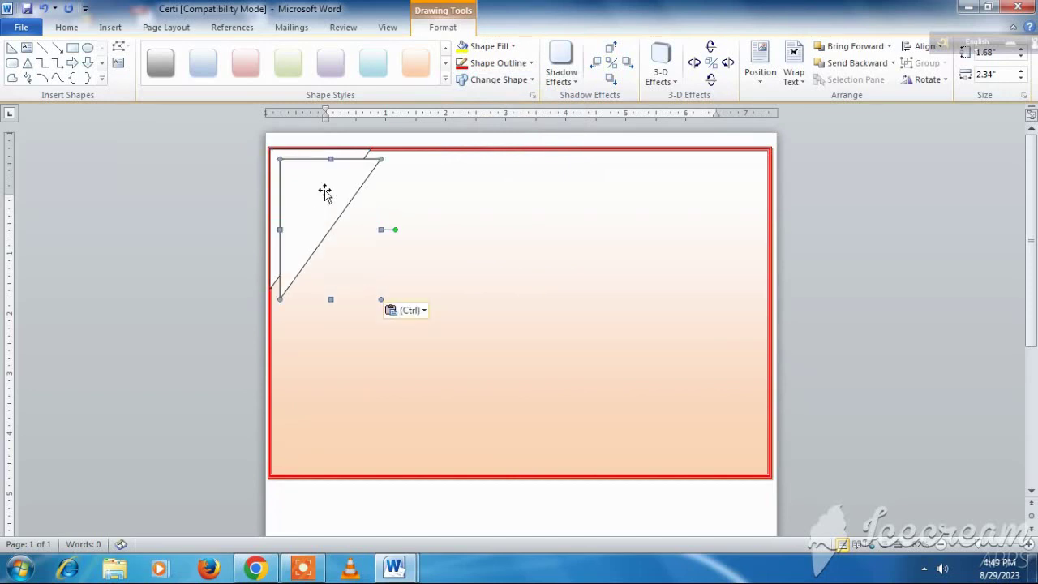
pyautogui.moveTo(325, 190); pyautogui.dragTo(329, 185)
pyautogui.moveTo(394, 213); pyautogui.dragTo(422, 221)
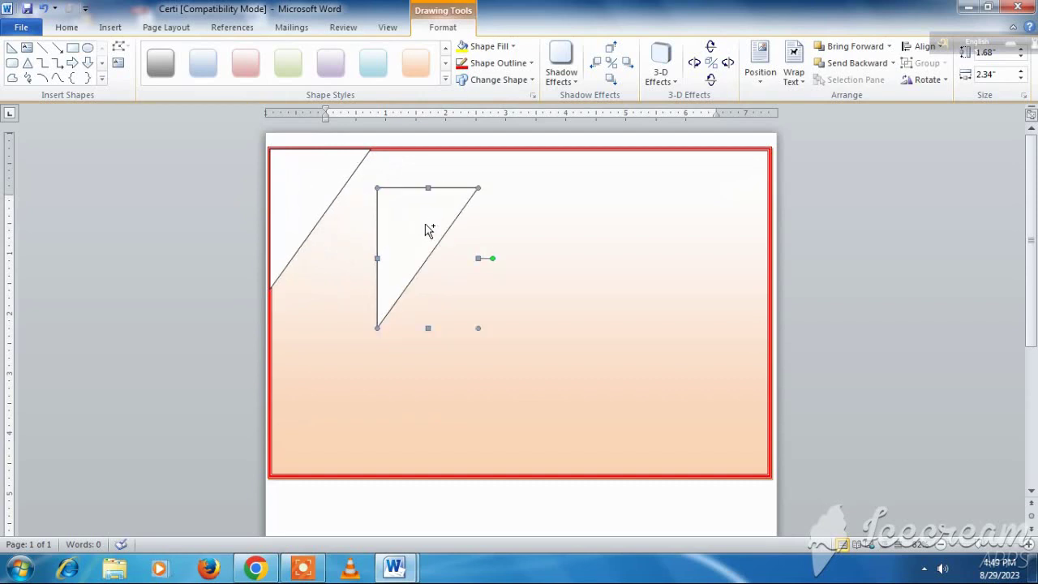
pyautogui.hotkey('ctrl', 'v')
pyautogui.moveTo(325, 186); pyautogui.dragTo(498, 266)
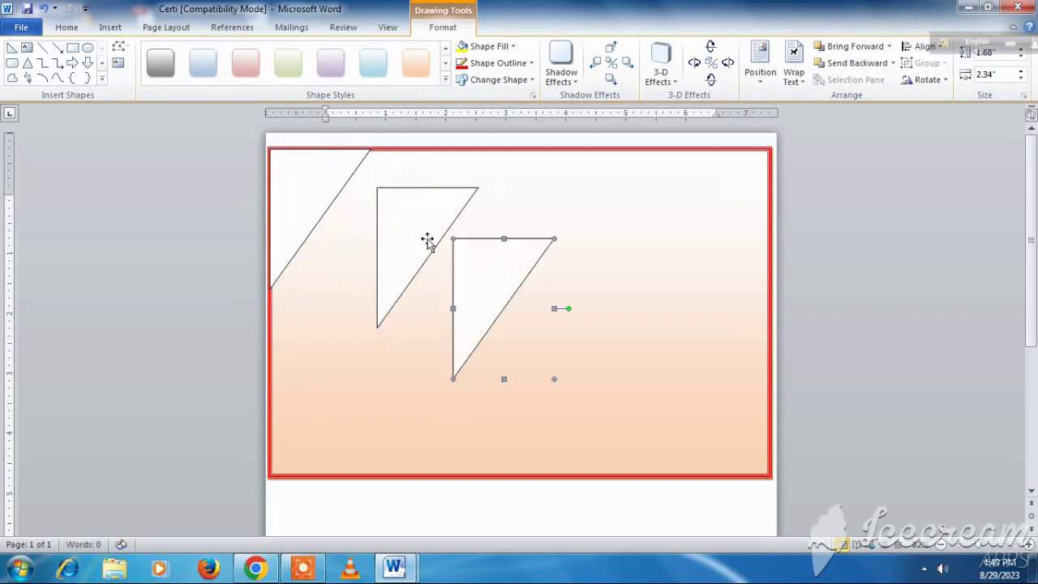
pyautogui.click(319, 188)
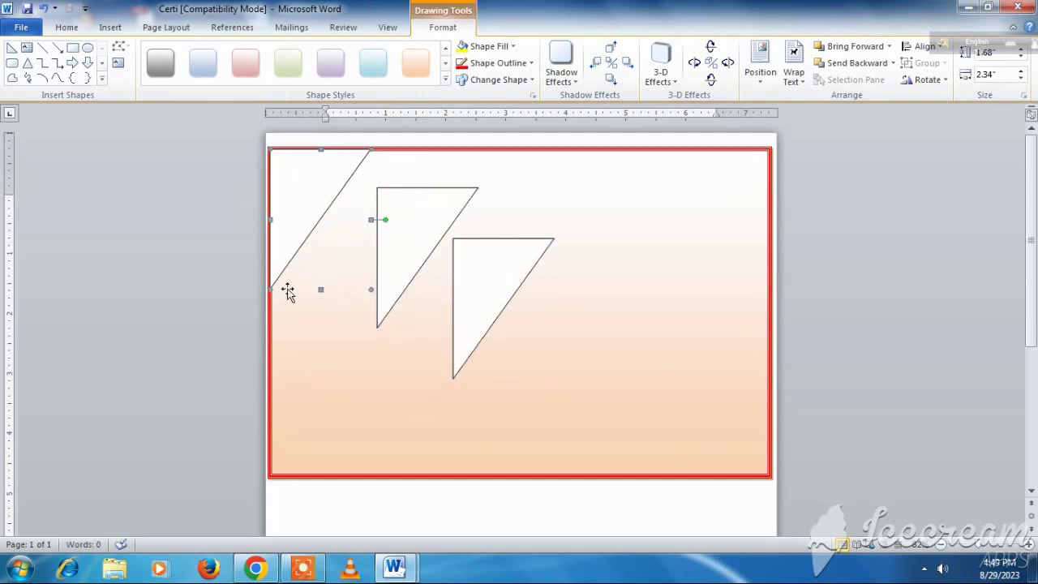
pyautogui.moveTo(391, 241); pyautogui.dragTo(390, 235)
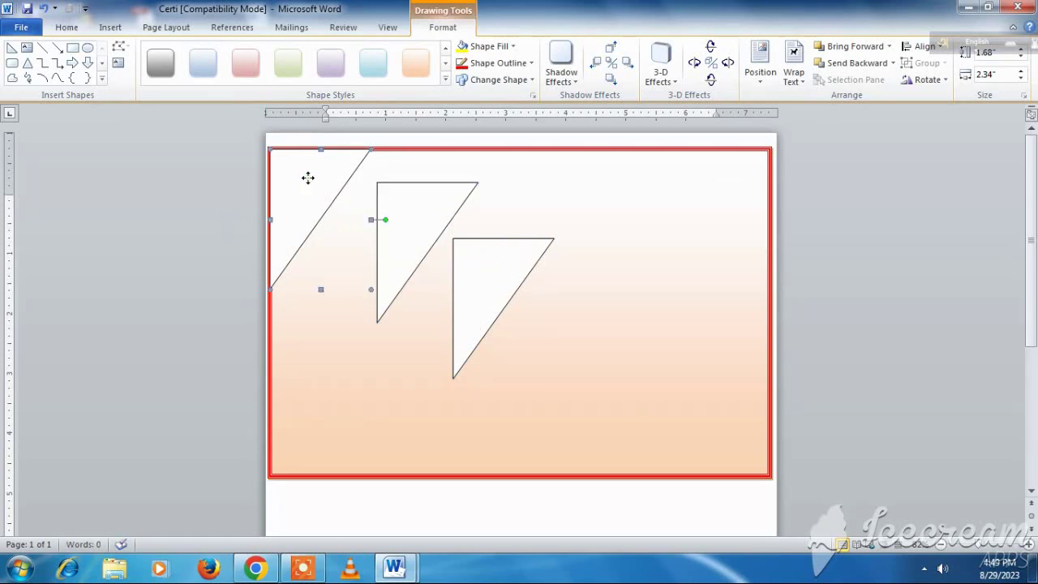
pyautogui.click(514, 47)
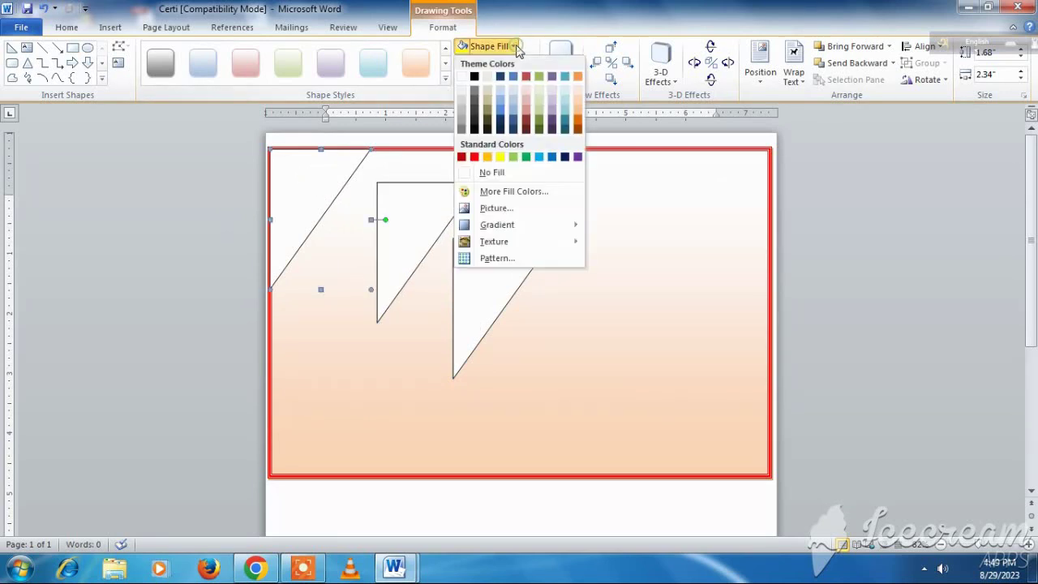
pyautogui.moveTo(496, 225)
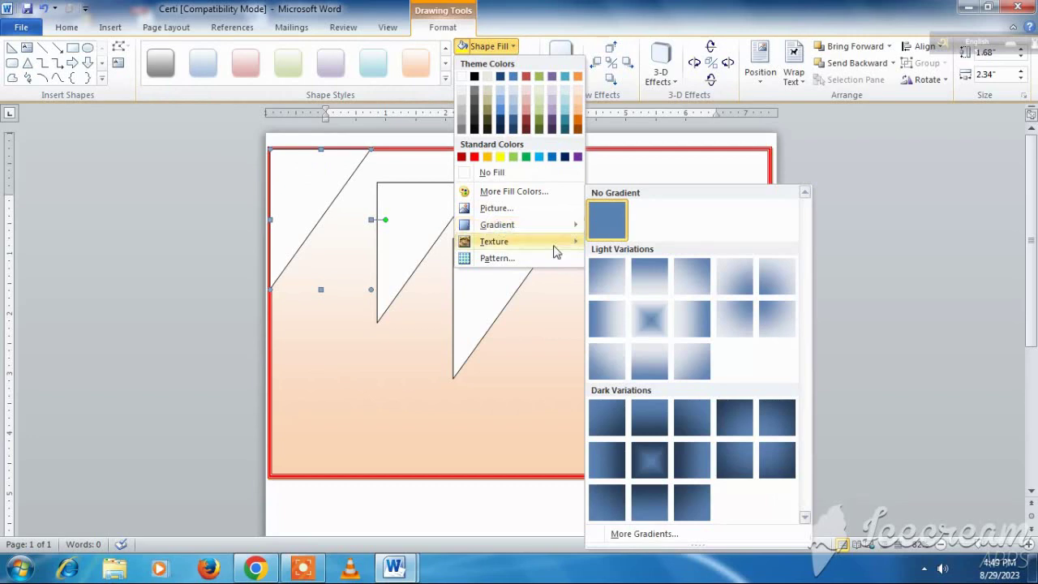
# Fill the corner triangle with a two-colour light blue and yellow gradient
pyautogui.click(646, 534)
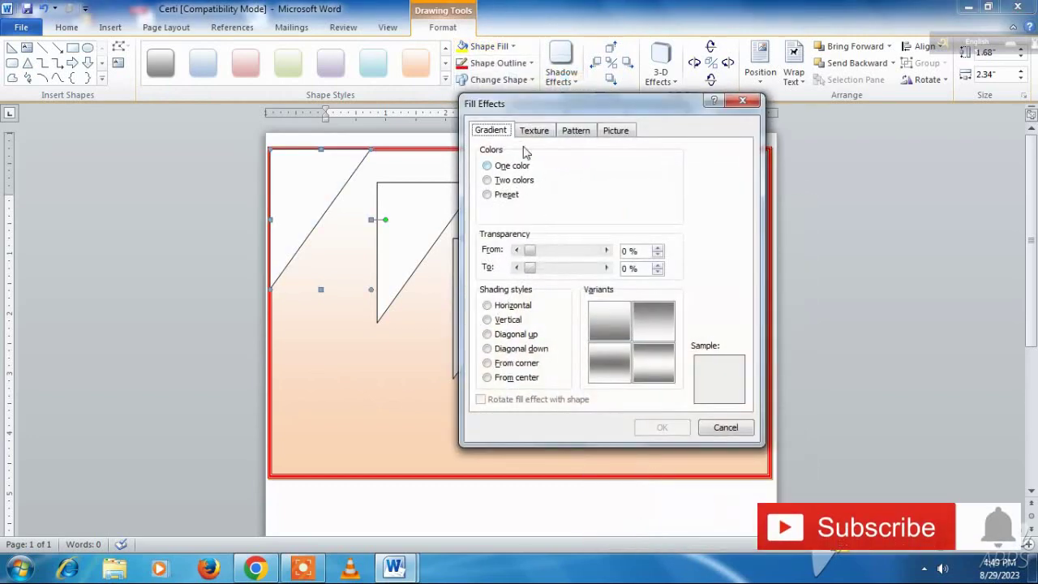
pyautogui.click(488, 180)
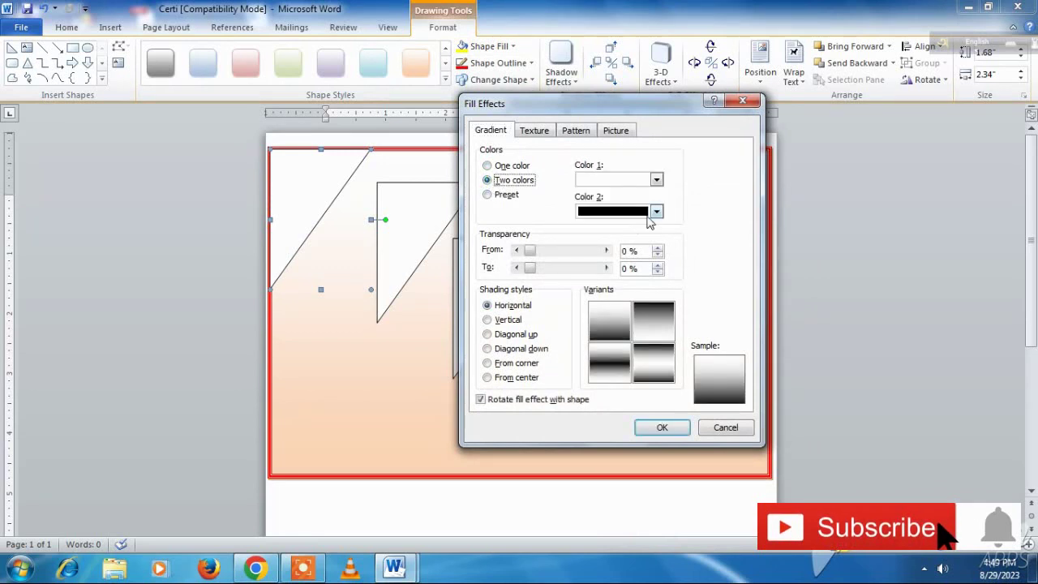
pyautogui.click(657, 179)
pyautogui.click(660, 289)
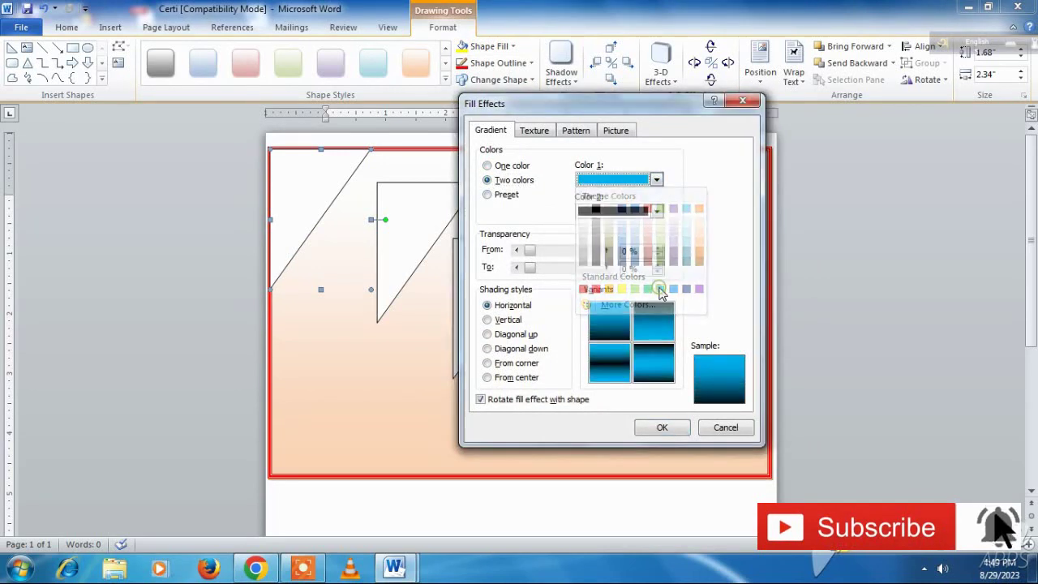
pyautogui.click(656, 211)
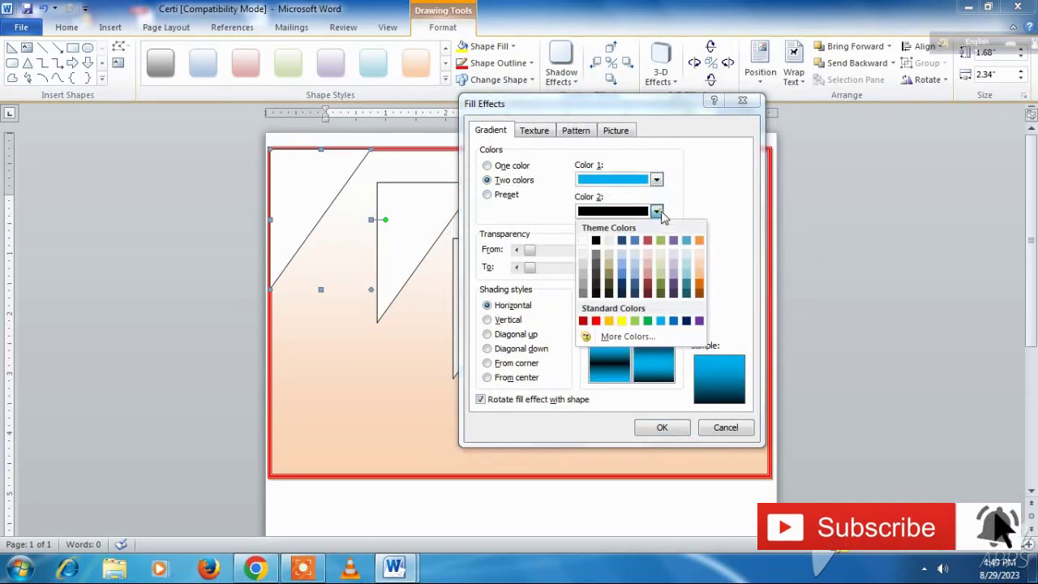
pyautogui.click(622, 321)
pyautogui.click(661, 428)
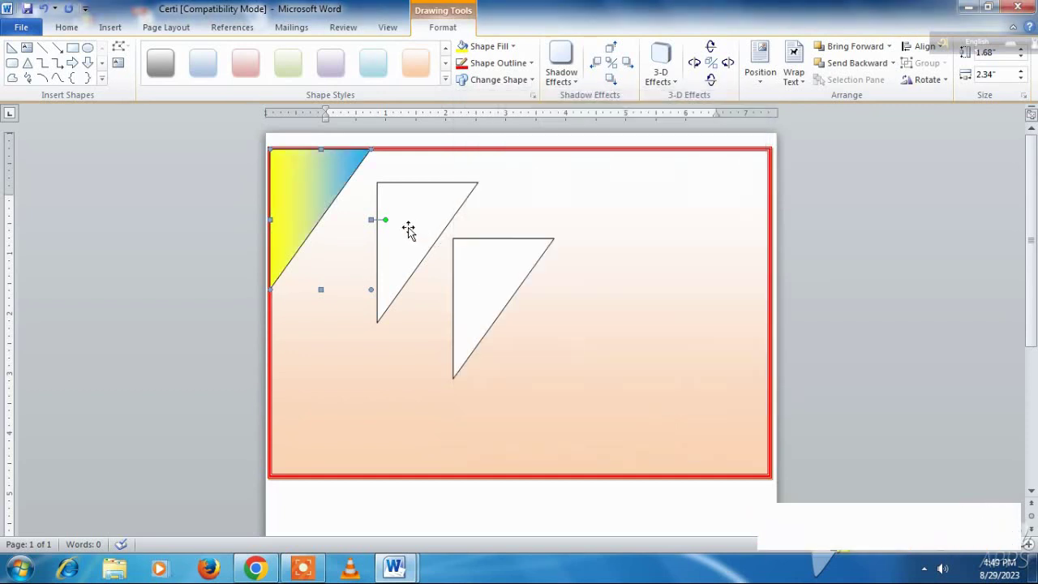
# Move the middle white triangle onto the top-left corner and shorten it
pyautogui.click(393, 229)
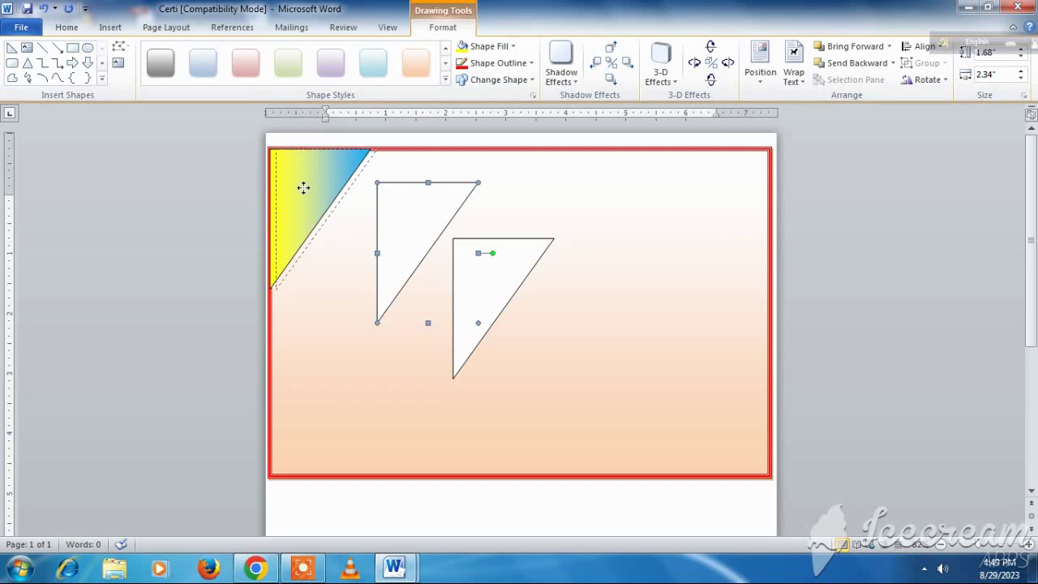
pyautogui.moveTo(301, 188); pyautogui.dragTo(301, 189)
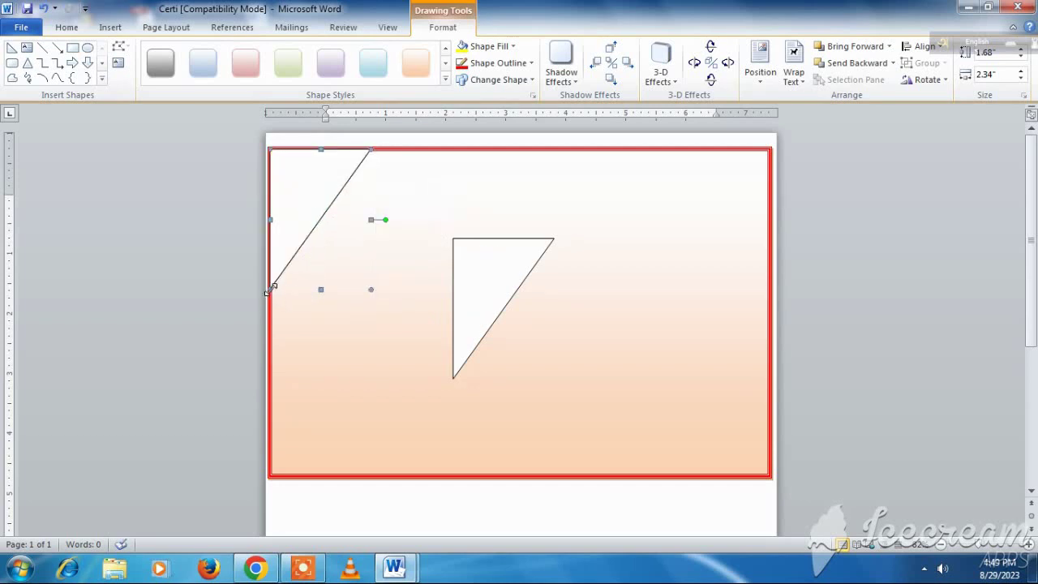
pyautogui.moveTo(270, 280); pyautogui.dragTo(270, 255)
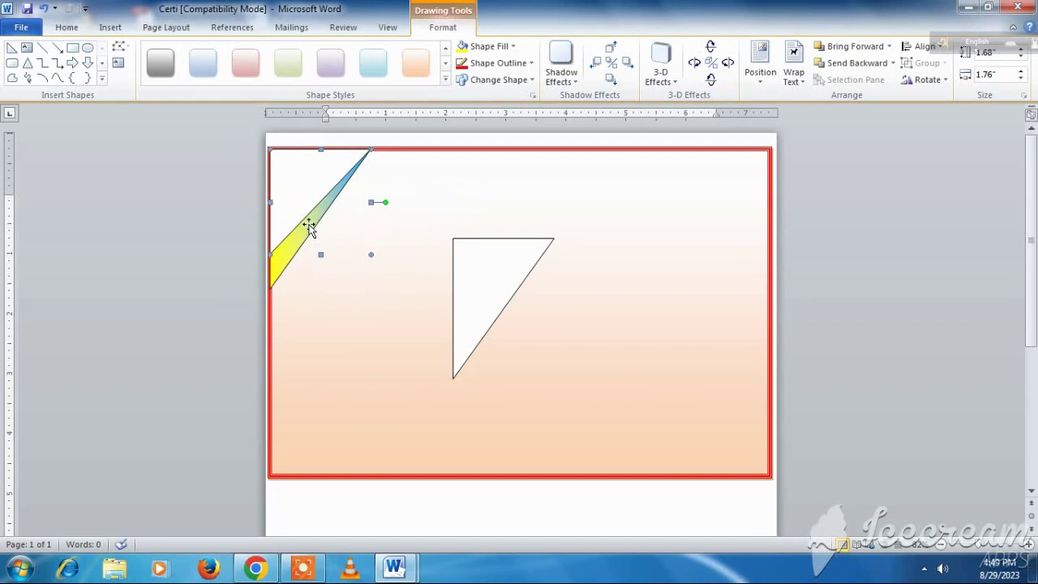
# Give the corner triangle a two-colour red-to-light-blue gradient, then move the last white triangle toward the corner
pyautogui.click(512, 46)
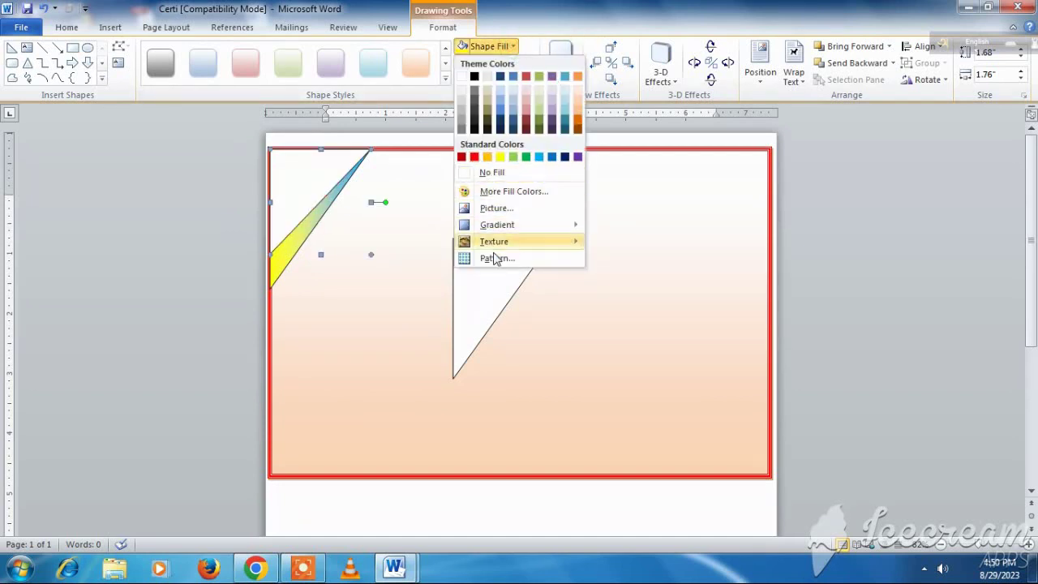
pyautogui.moveTo(497, 224)
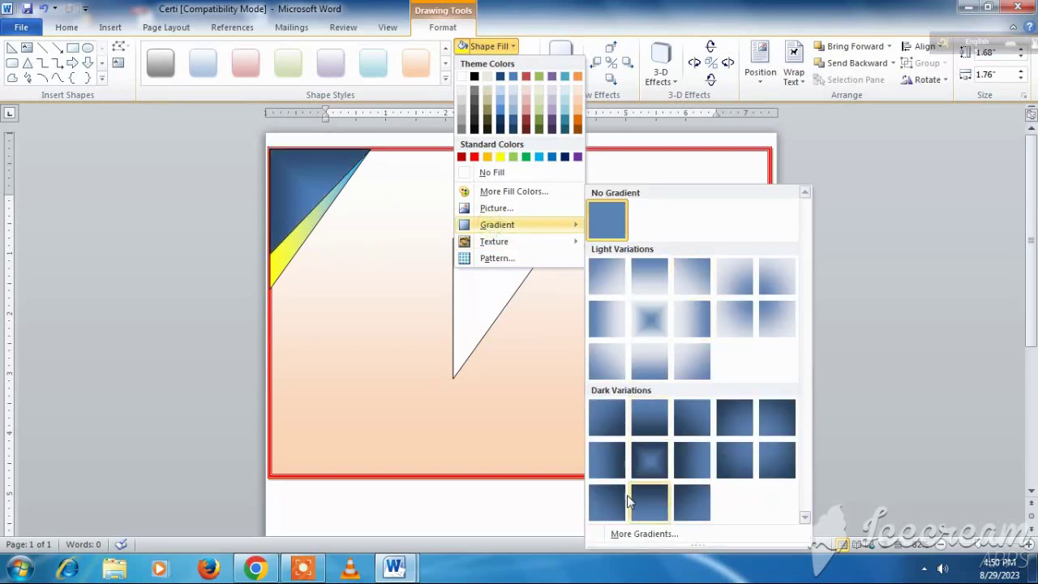
pyautogui.click(639, 533)
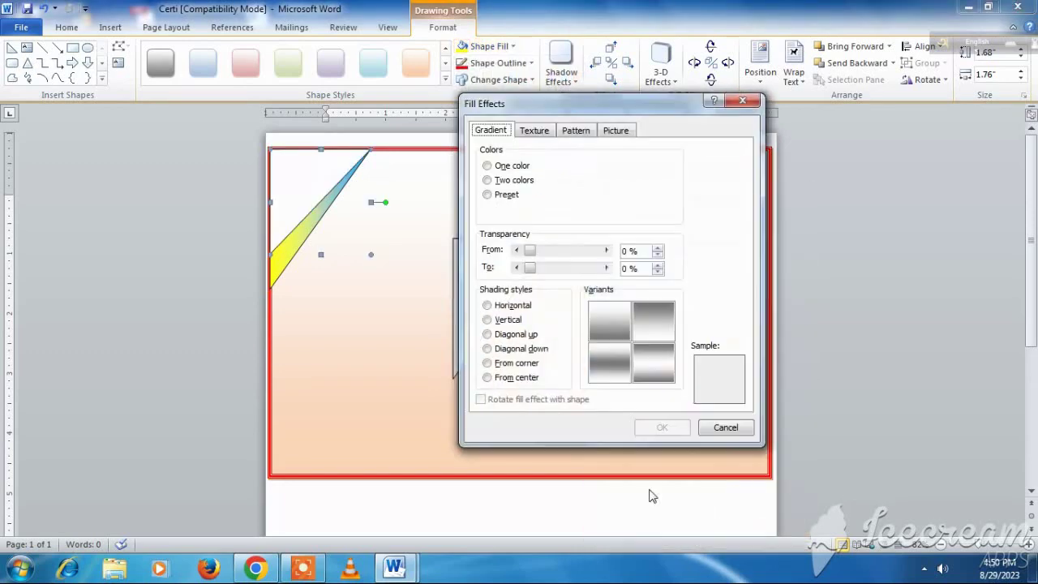
pyautogui.click(487, 180)
pyautogui.click(655, 180)
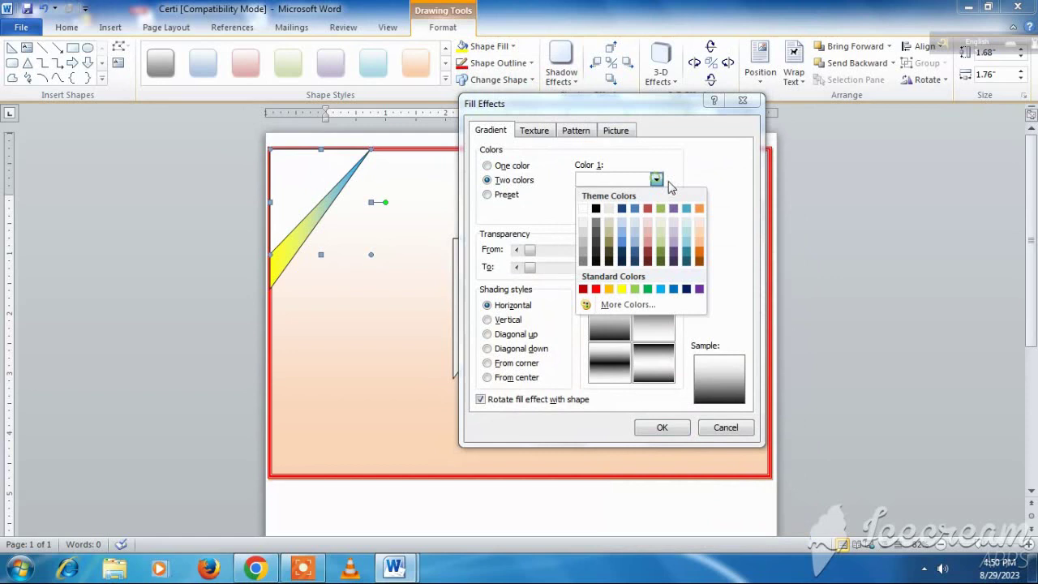
pyautogui.click(595, 290)
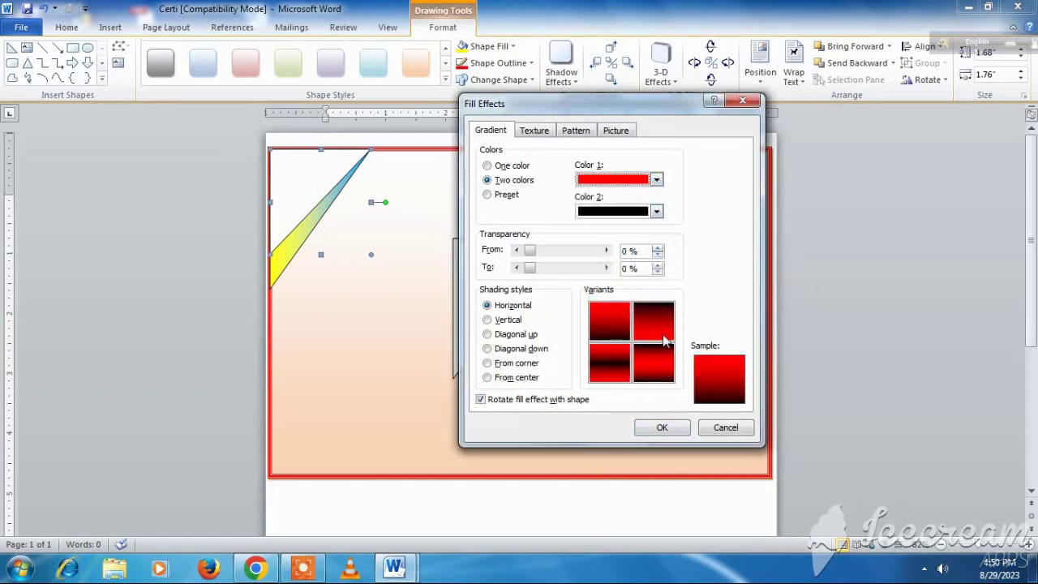
pyautogui.click(657, 213)
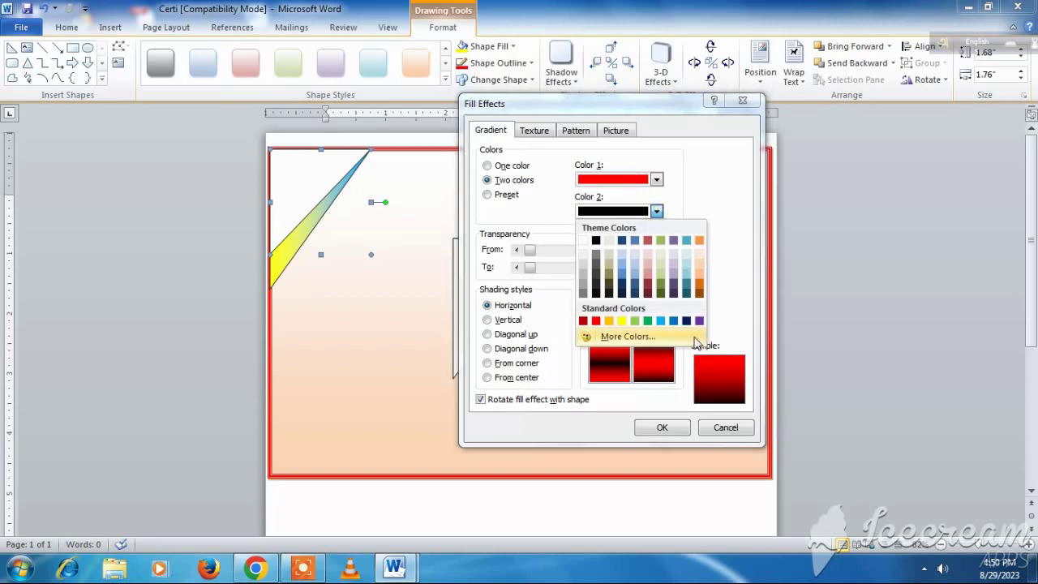
pyautogui.click(657, 318)
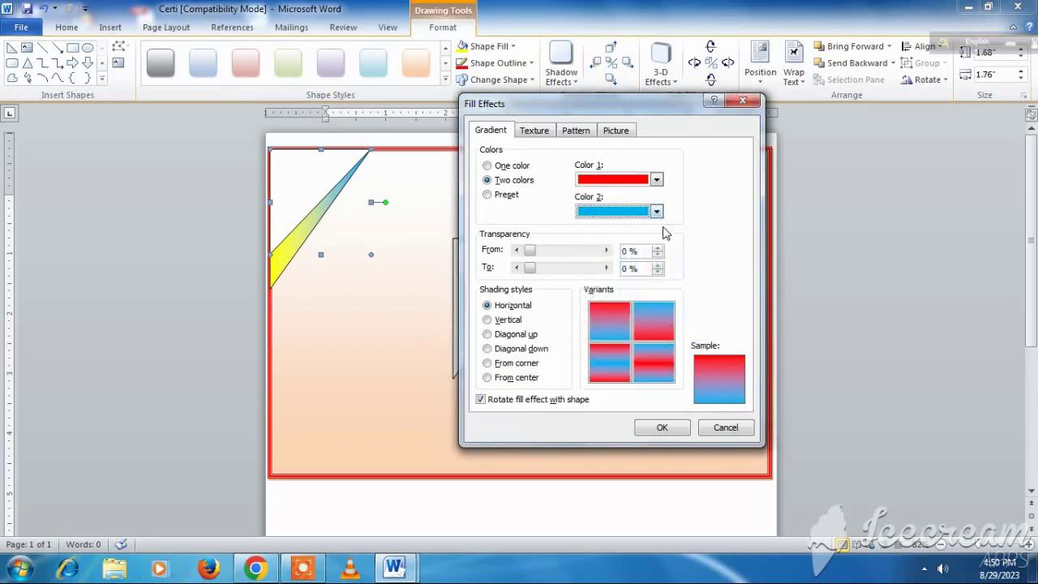
pyautogui.click(660, 428)
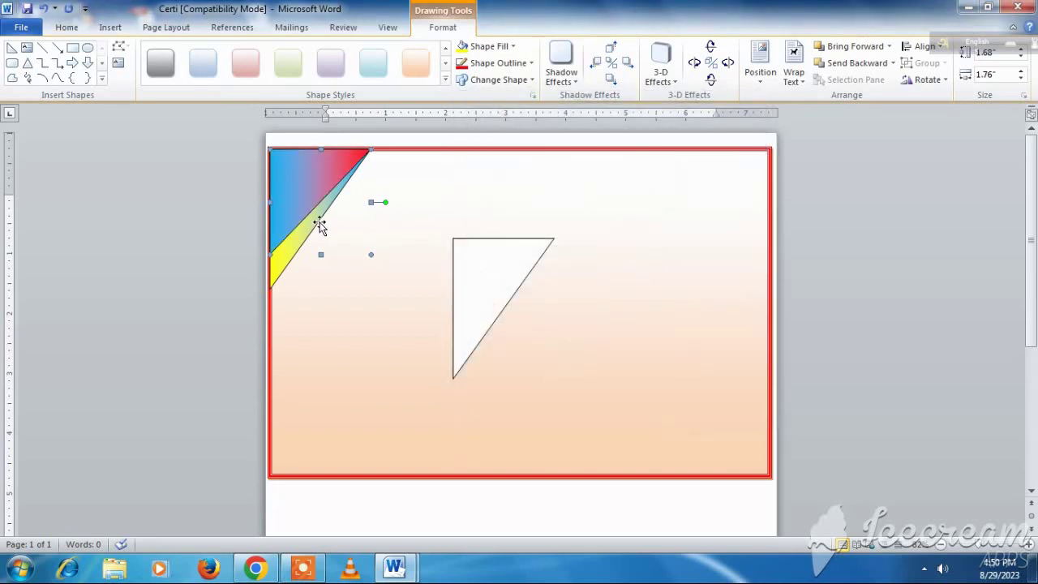
pyautogui.click(467, 265)
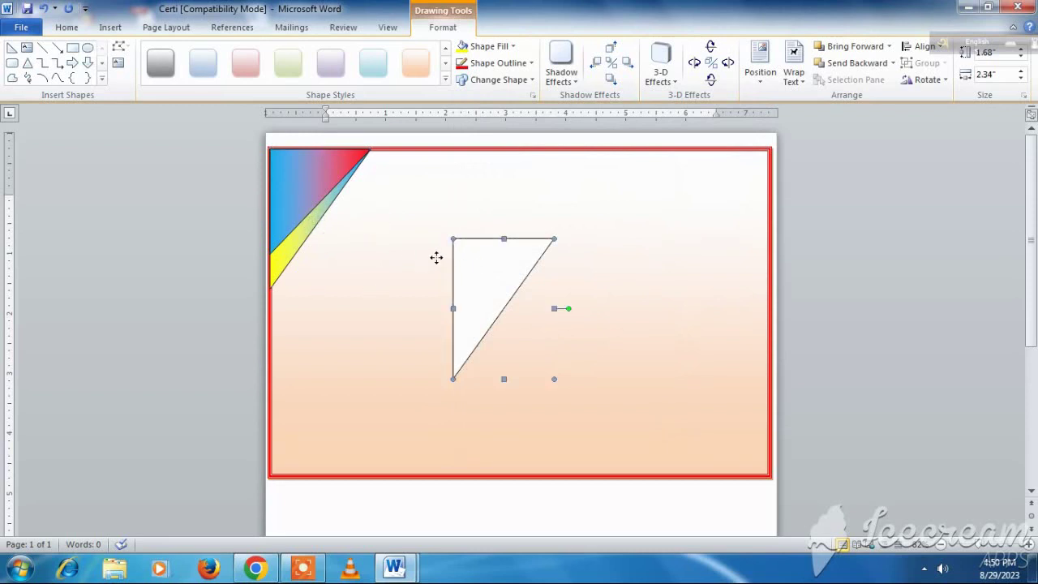
pyautogui.moveTo(354, 236); pyautogui.dragTo(346, 220)
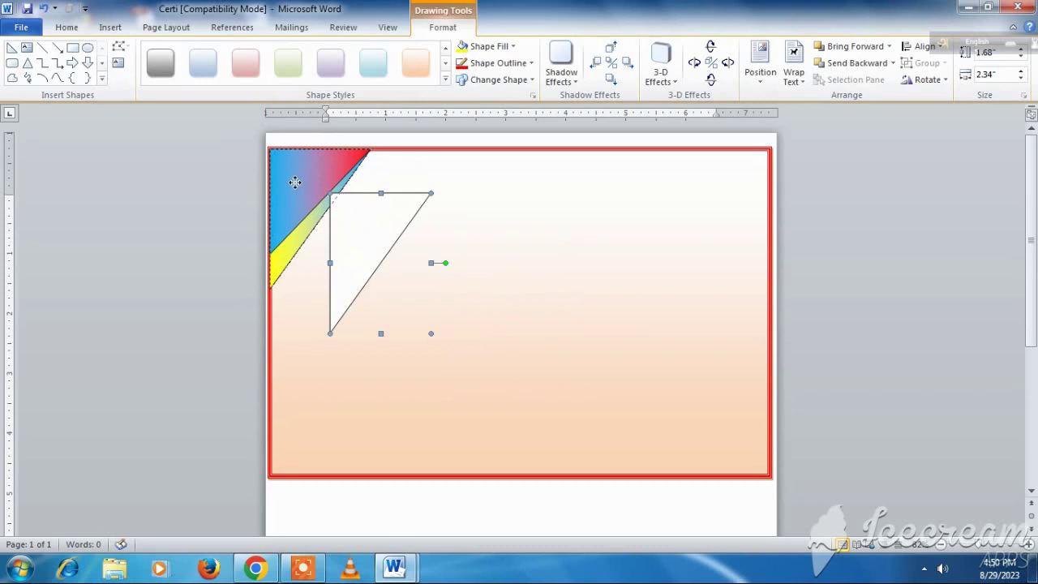
# Set the last white triangle in the top-left corner and raise its lower point so stripes show
pyautogui.moveTo(294, 182); pyautogui.dragTo(295, 183)
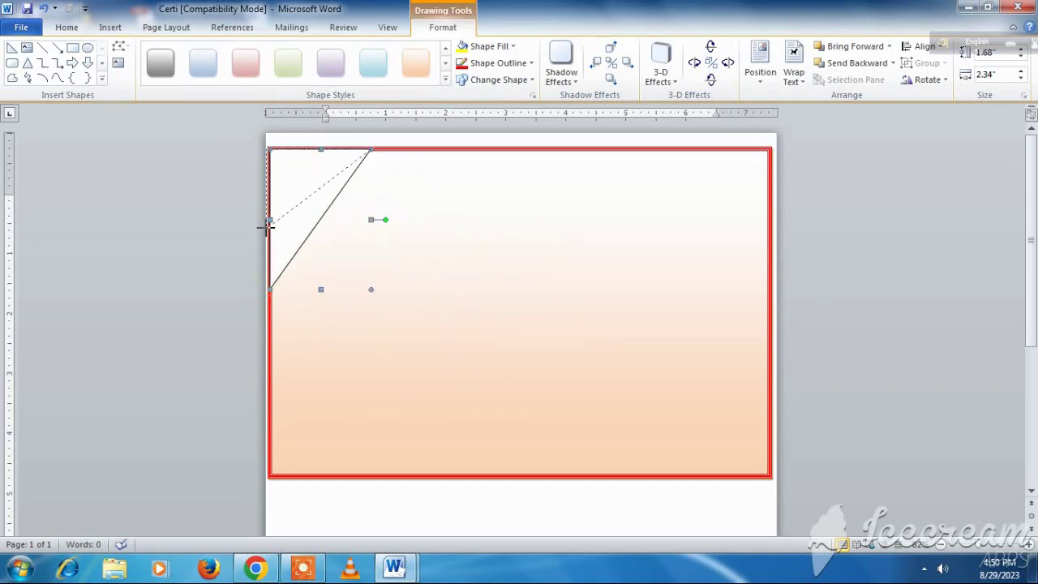
pyautogui.moveTo(269, 251); pyautogui.dragTo(267, 230)
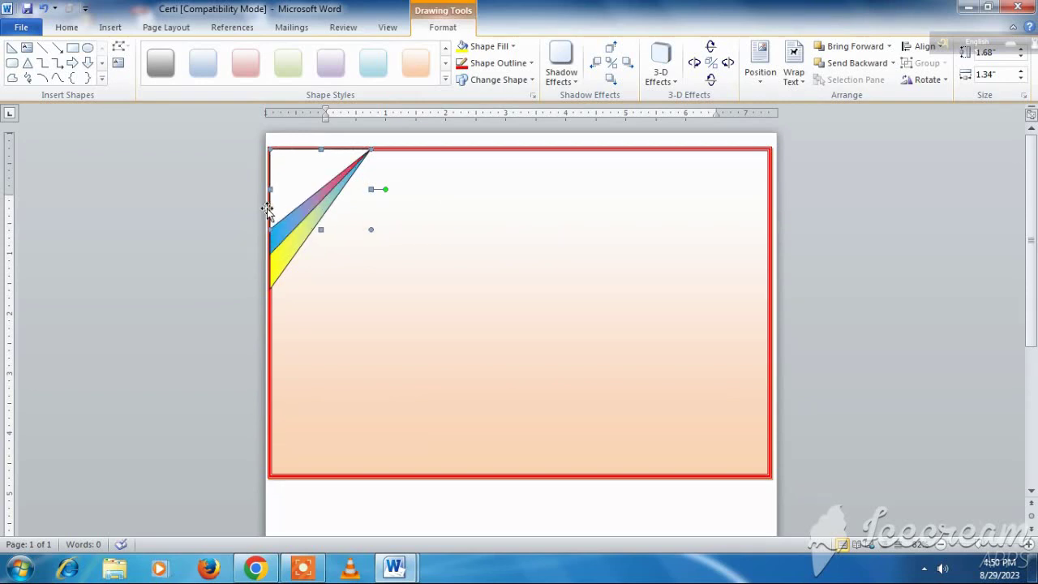
pyautogui.click(528, 66)
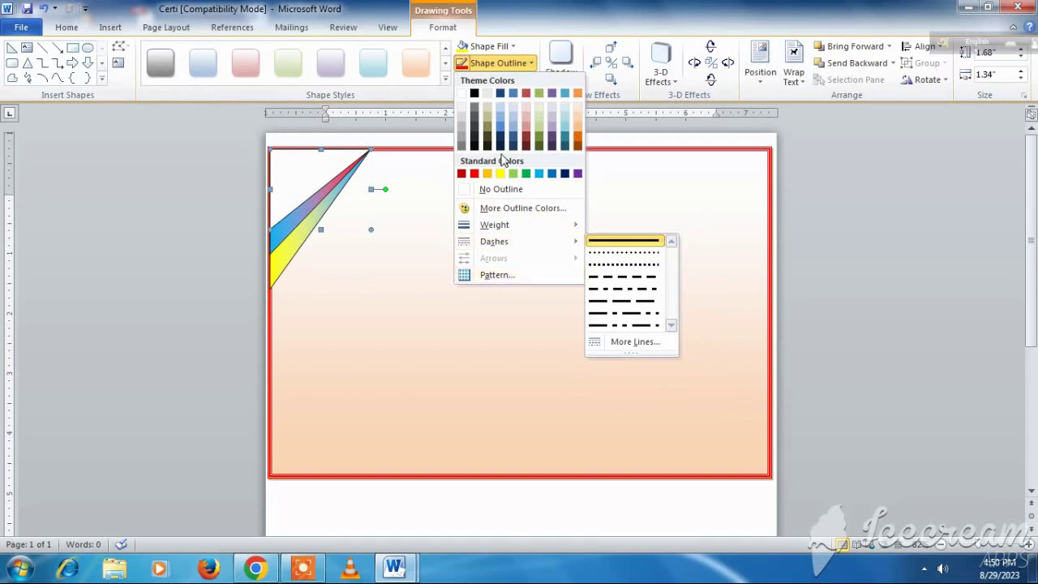
# Give the top corner triangle a two-colour gradient from dark blue to red
pyautogui.click(506, 47)
pyautogui.moveTo(497, 225)
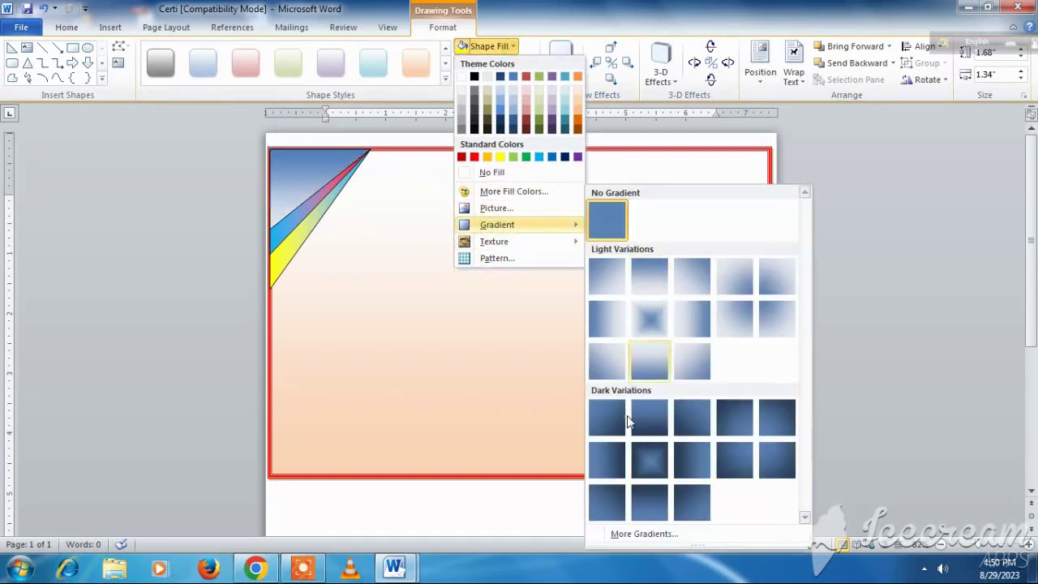
pyautogui.click(640, 534)
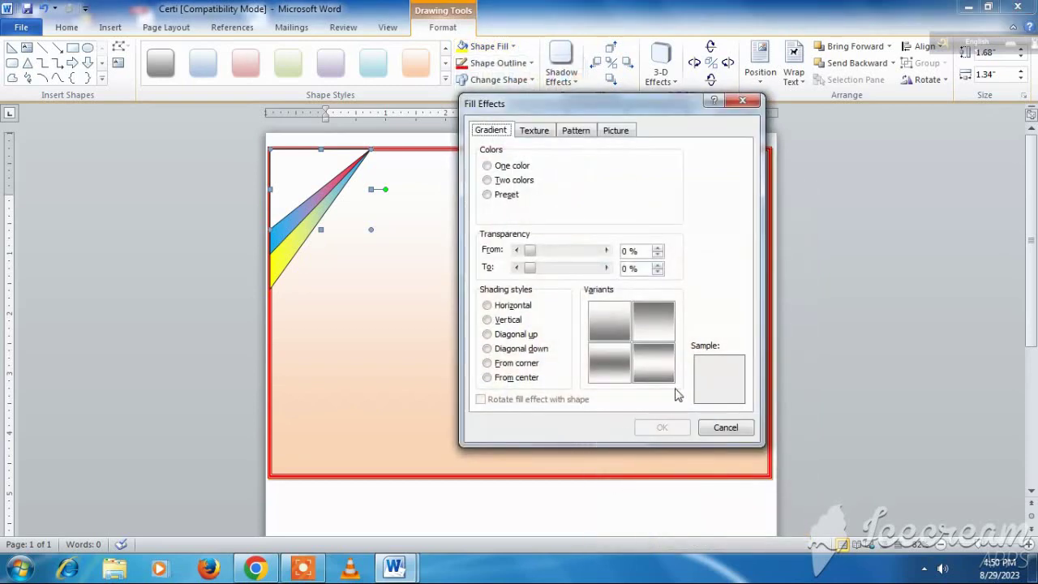
pyautogui.click(487, 180)
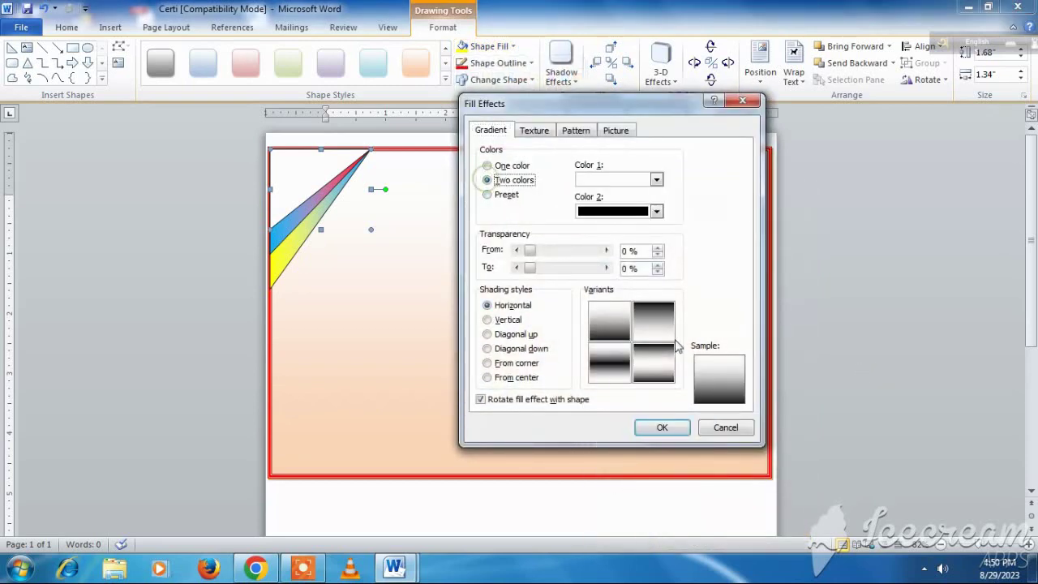
pyautogui.click(655, 179)
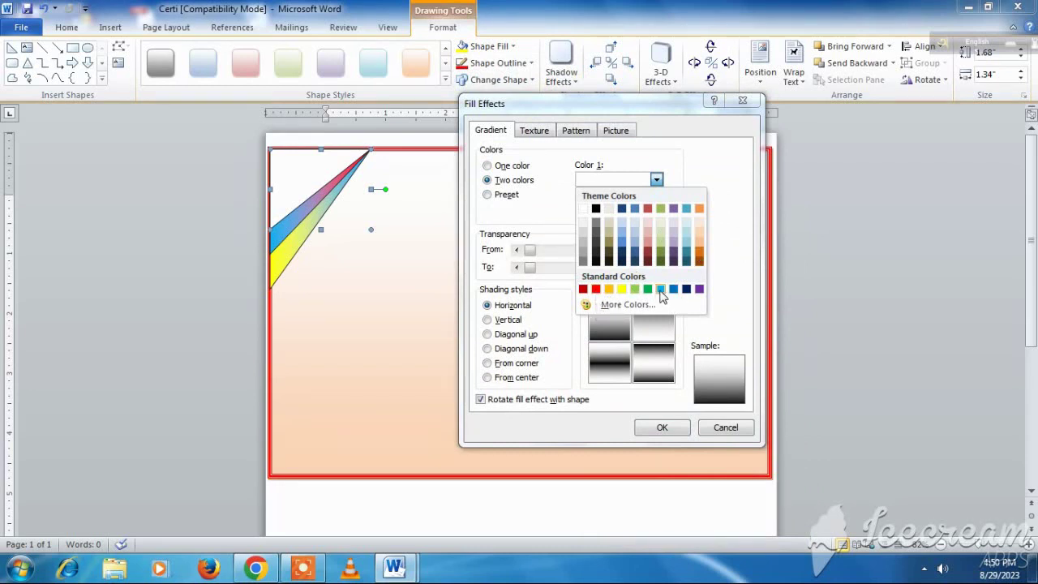
pyautogui.click(661, 292)
pyautogui.click(657, 213)
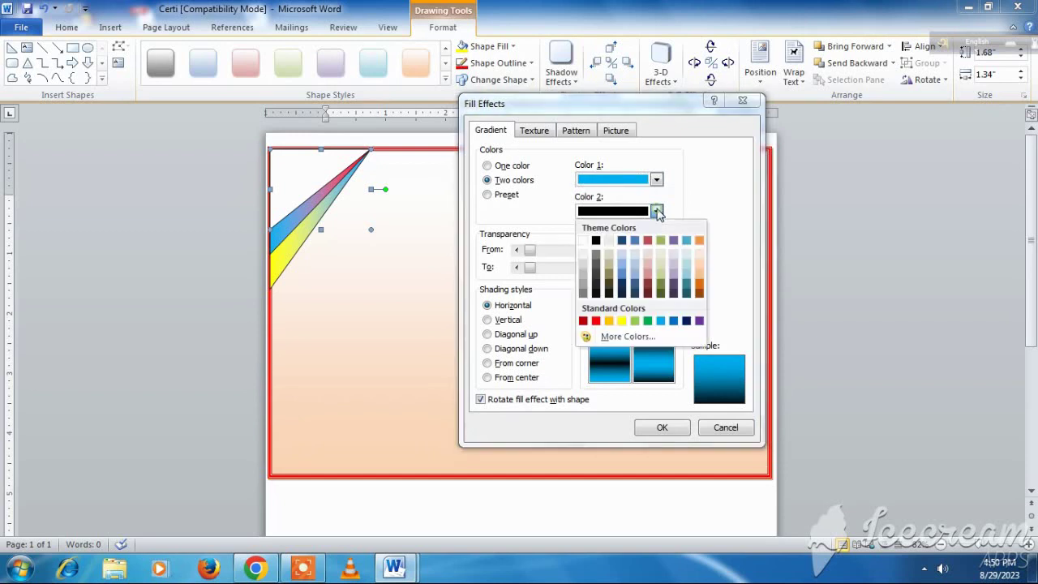
pyautogui.click(596, 321)
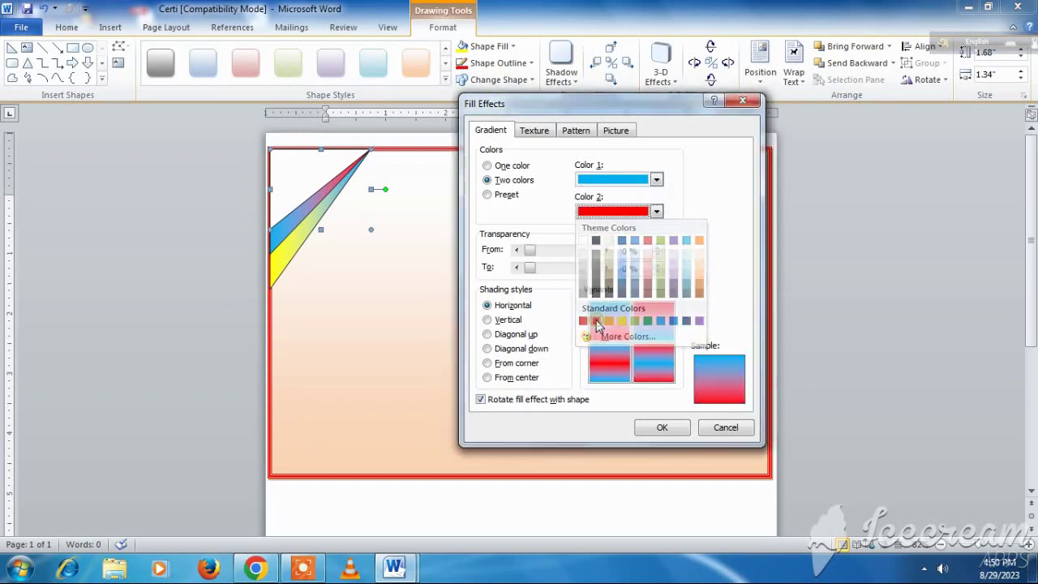
pyautogui.click(657, 180)
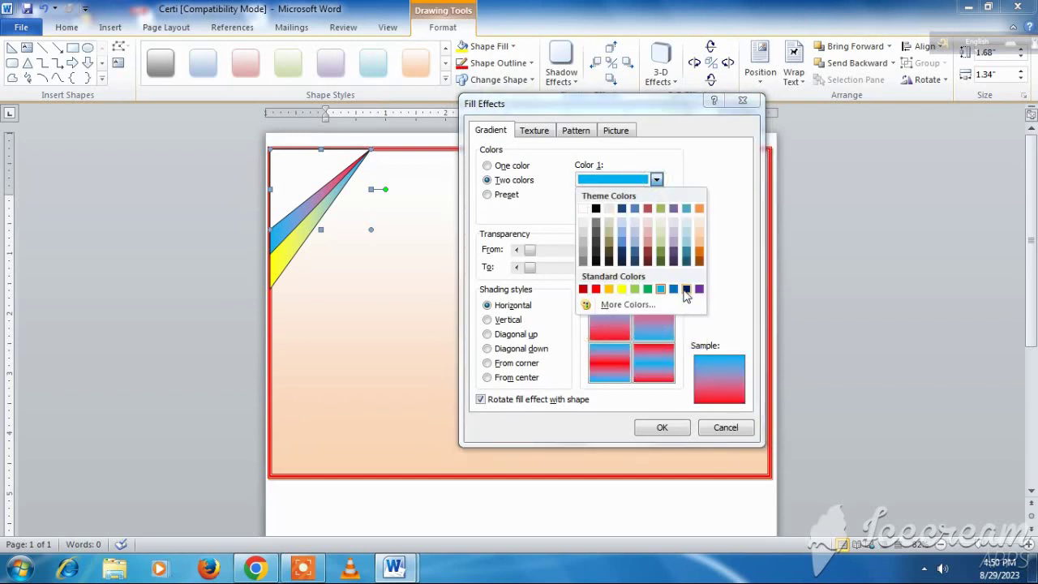
pyautogui.click(683, 294)
pyautogui.click(663, 428)
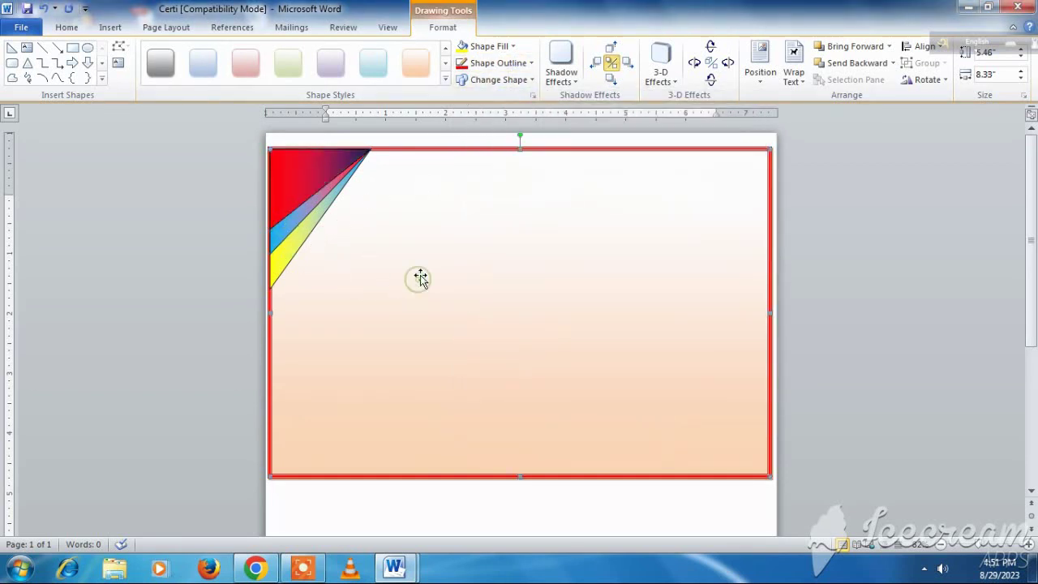
# Copy the yellow, blue-red and red corner triangles and drag the duplicates to mid-page
pyautogui.click(303, 196)
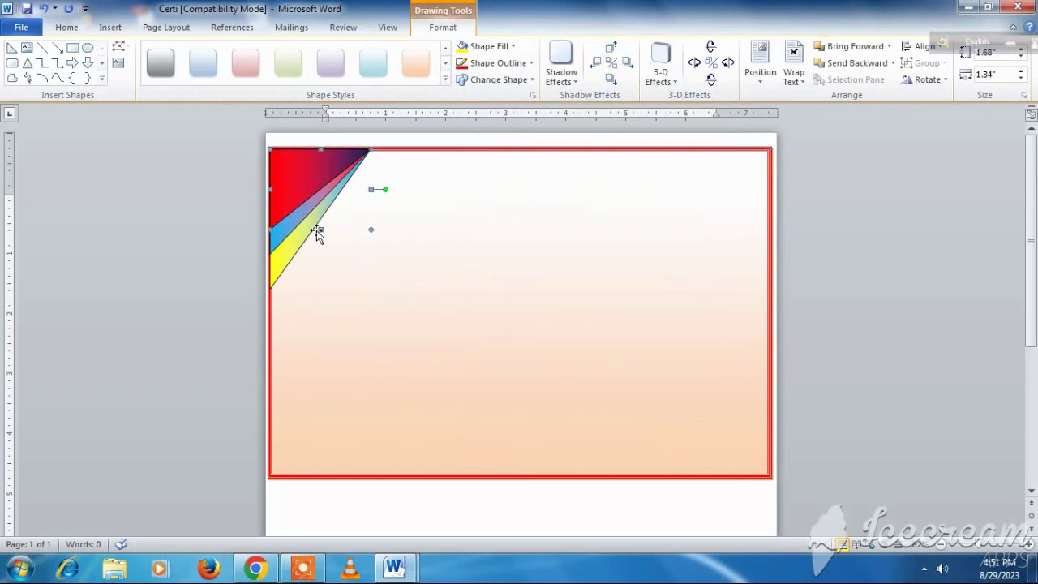
pyautogui.click(298, 243)
pyautogui.hotkey('ctrl', 'c')
pyautogui.hotkey('ctrl', 'v')
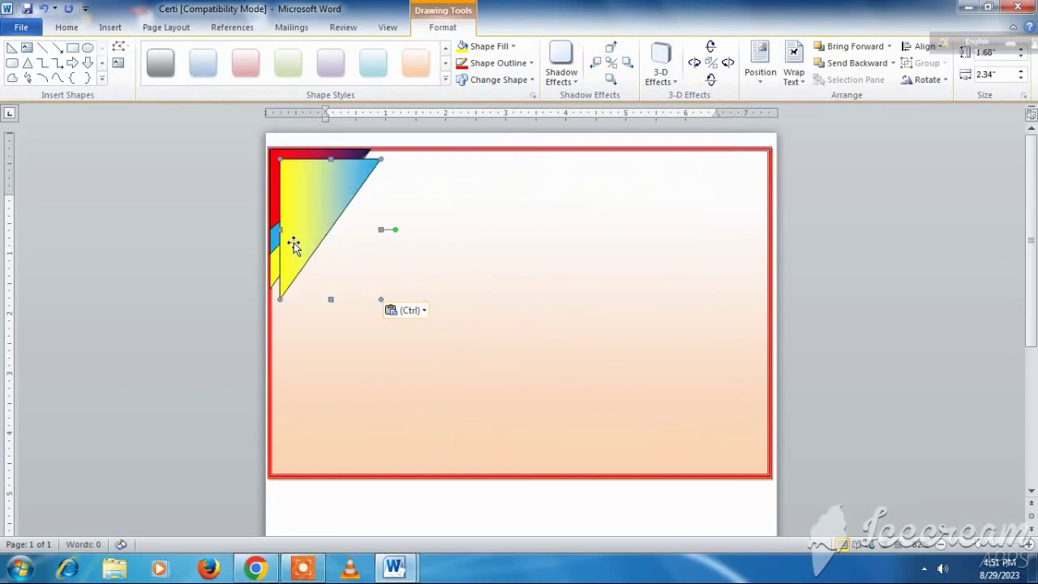
pyautogui.moveTo(306, 227); pyautogui.dragTo(608, 397)
pyautogui.click(298, 219)
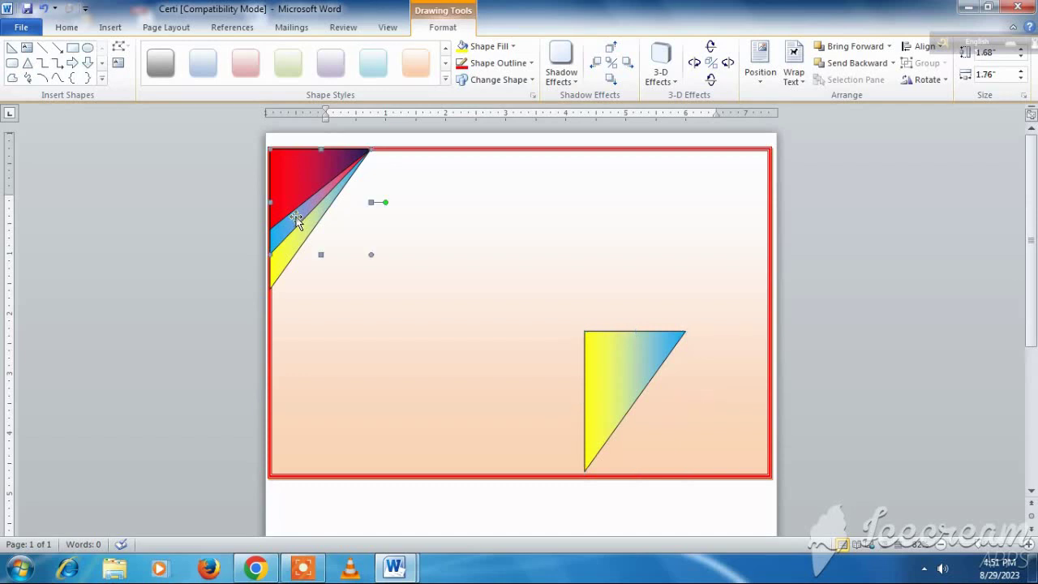
pyautogui.hotkey('ctrl', 'c')
pyautogui.hotkey('ctrl', 'v')
pyautogui.moveTo(372, 264); pyautogui.dragTo(537, 386)
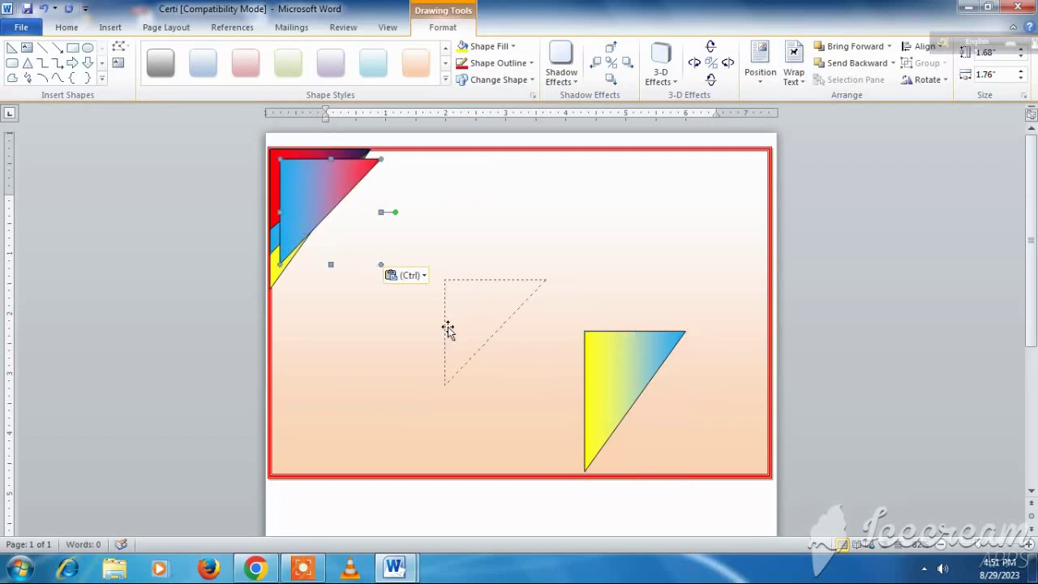
pyautogui.click(306, 176)
pyautogui.hotkey('ctrl', 'c')
pyautogui.hotkey('ctrl', 'v')
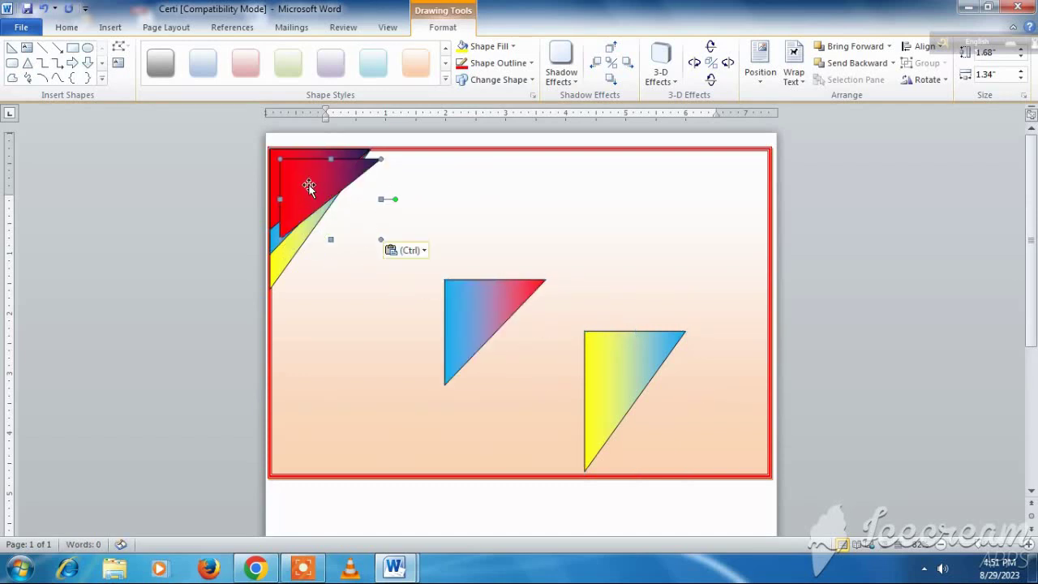
pyautogui.moveTo(313, 193); pyautogui.dragTo(437, 388)
# Move the flipped yellow triangle into the bottom-right corner
pyautogui.click(597, 368)
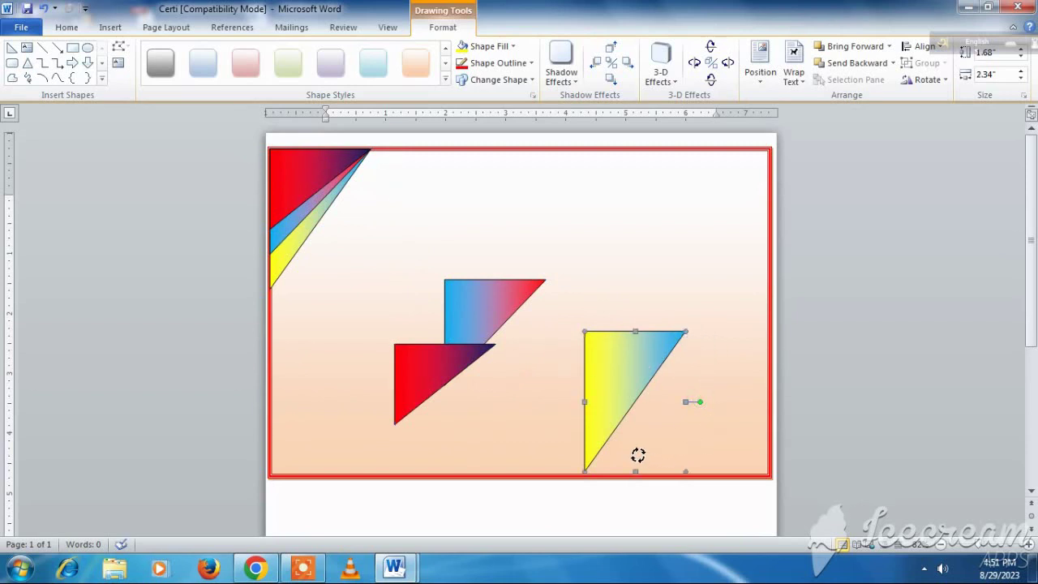
pyautogui.moveTo(607, 414); pyautogui.dragTo(607, 403)
pyautogui.moveTo(608, 405); pyautogui.dragTo(752, 418)
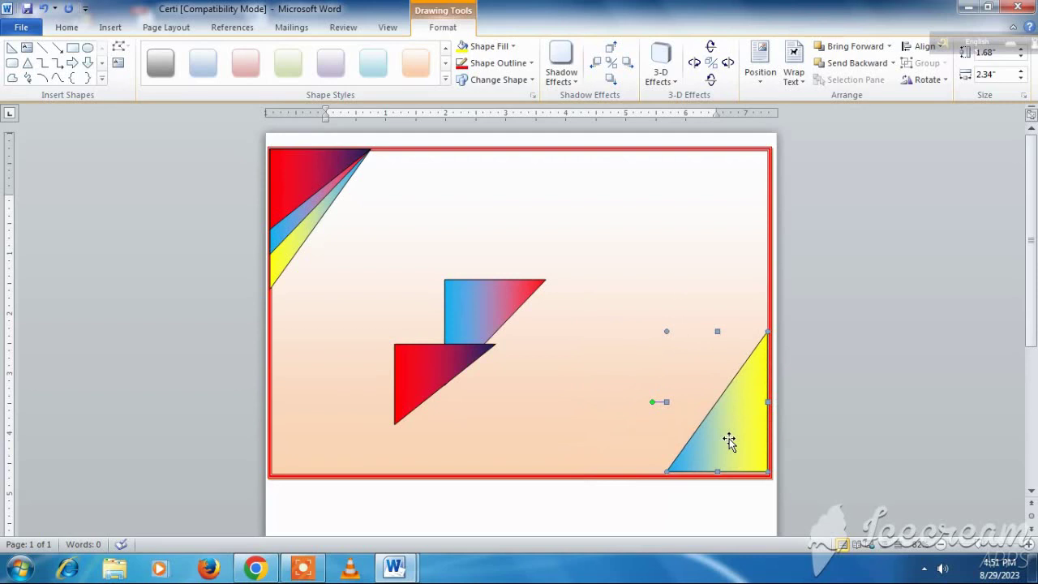
pyautogui.press('Down')
pyautogui.press('Down')
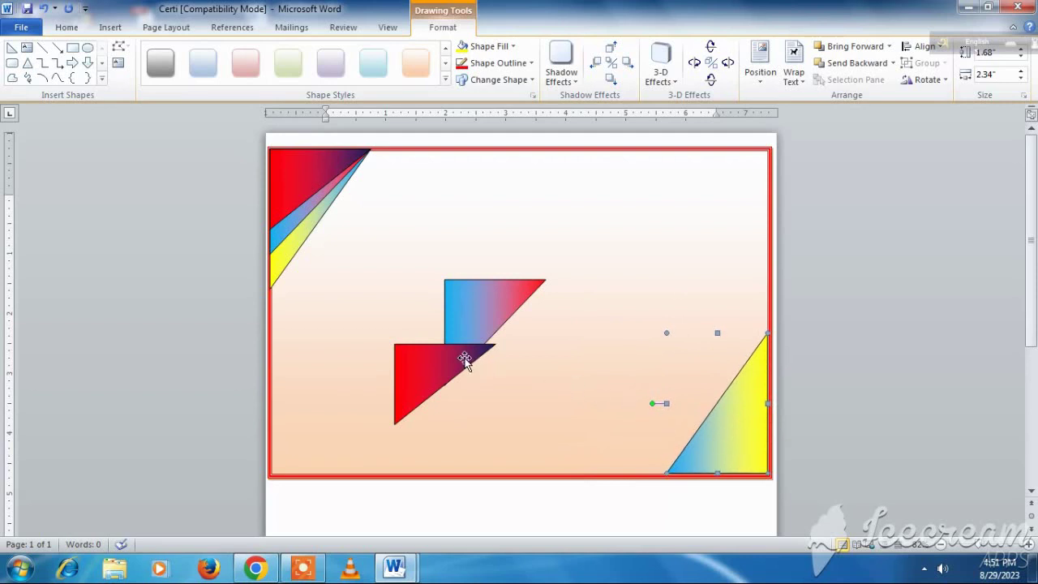
# Move the blue-red triangle to the bottom-right corner and rotate it 180 degrees
pyautogui.click(470, 316)
pyautogui.moveTo(548, 333)
pyautogui.mouseDown()
pyautogui.moveTo(708, 404)
pyautogui.moveTo(616, 403)
pyautogui.mouseUp()
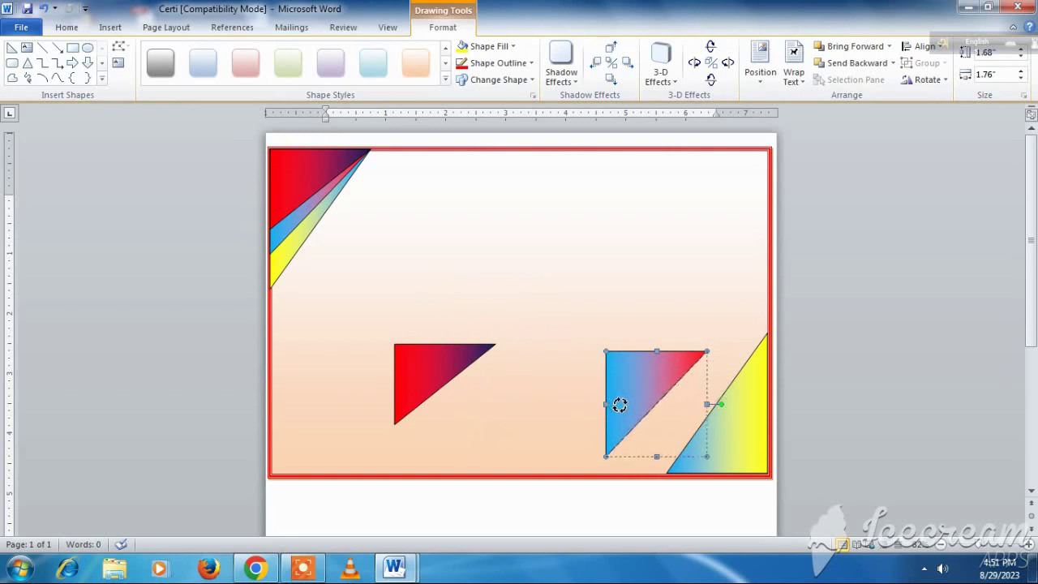
pyautogui.moveTo(616, 402); pyautogui.dragTo(618, 403)
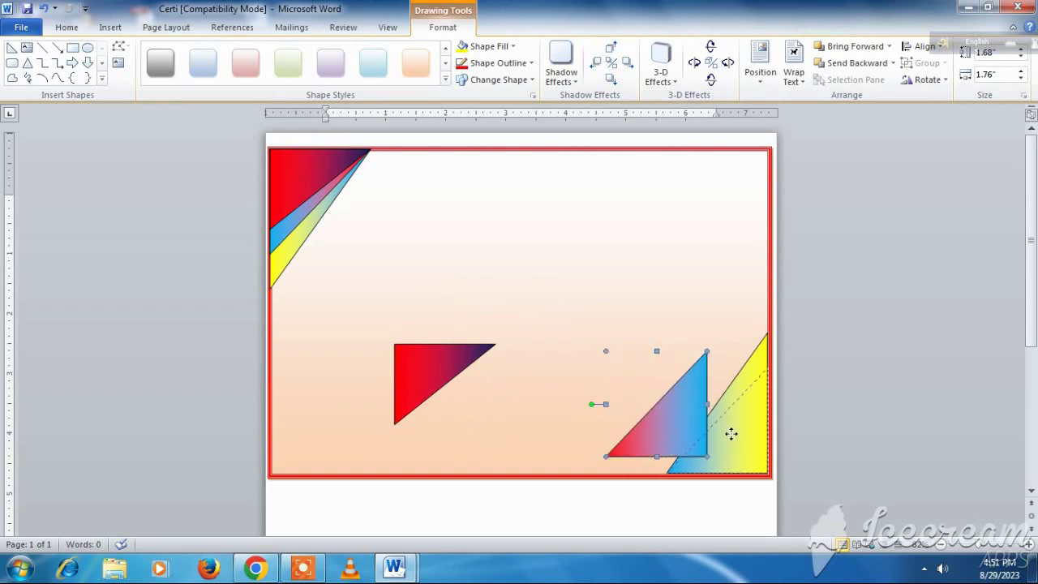
pyautogui.moveTo(731, 434); pyautogui.dragTo(732, 436)
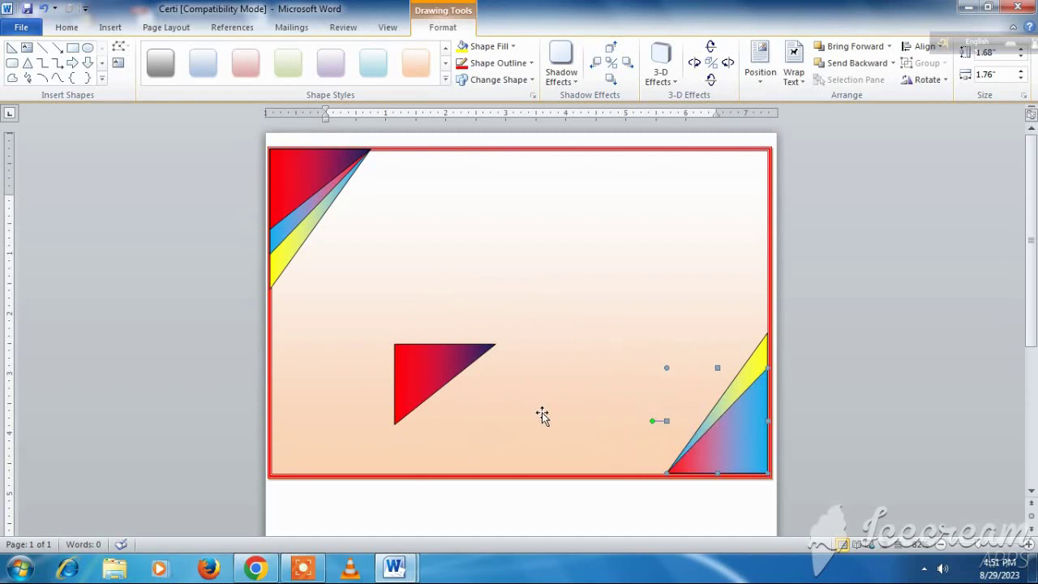
# Move and rotate the red triangle into the bottom-right corner over the other stripes
pyautogui.click(439, 376)
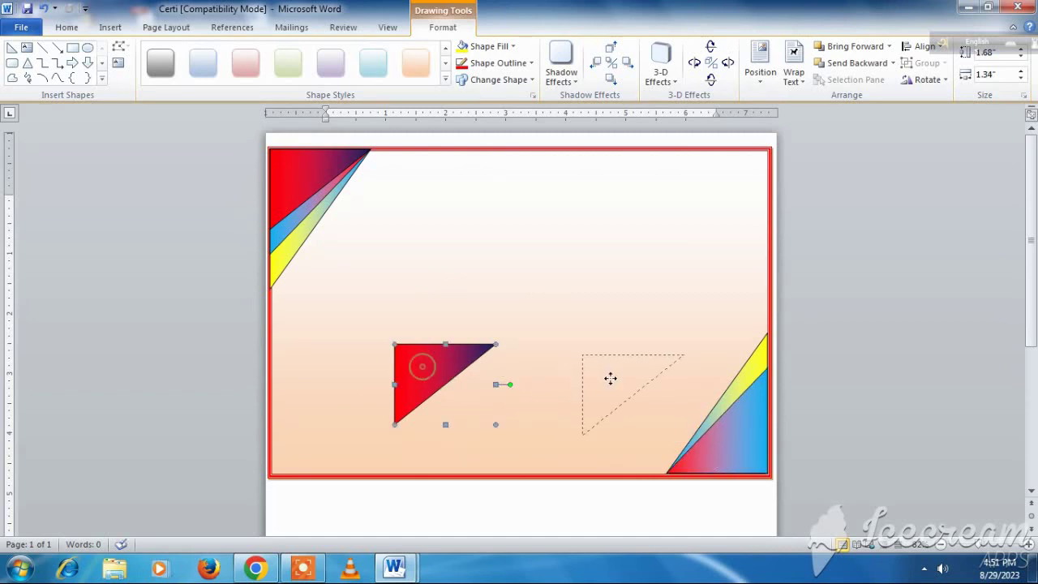
pyautogui.moveTo(420, 366); pyautogui.dragTo(609, 376)
pyautogui.moveTo(698, 395)
pyautogui.mouseDown()
pyautogui.moveTo(643, 334)
pyautogui.moveTo(672, 382)
pyautogui.mouseUp()
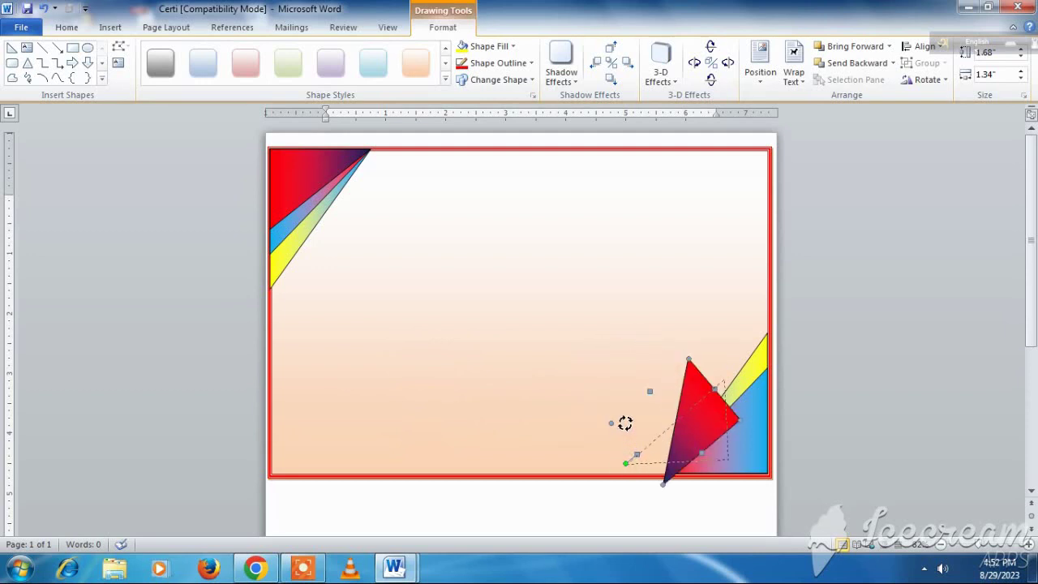
pyautogui.moveTo(625, 422); pyautogui.dragTo(625, 421)
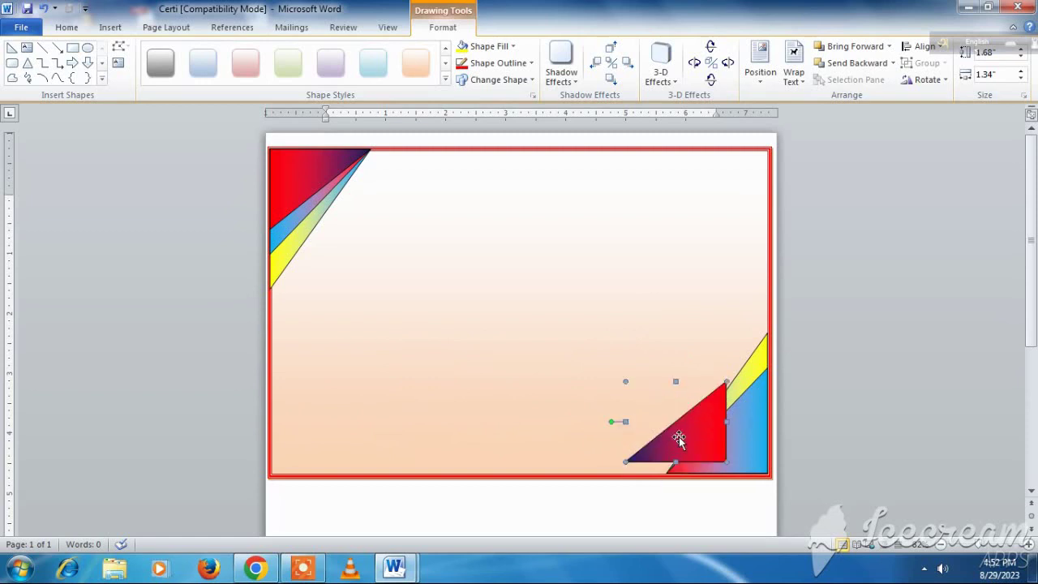
pyautogui.moveTo(674, 450); pyautogui.dragTo(732, 456)
pyautogui.click(612, 399)
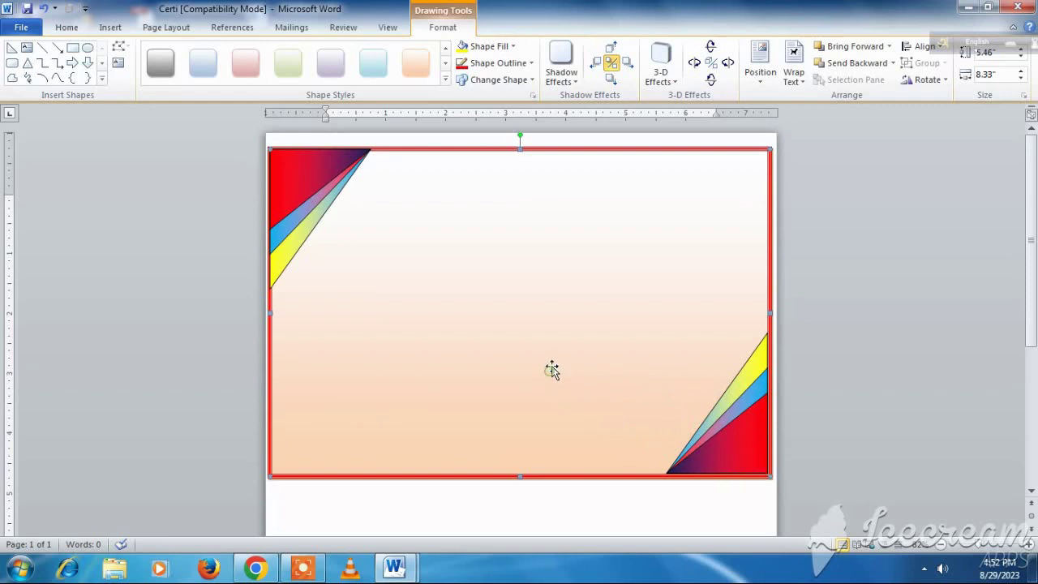
# Paste the 'This is to certify that' heading and name line into the text box, removing extra spaces
pyautogui.click(515, 307)
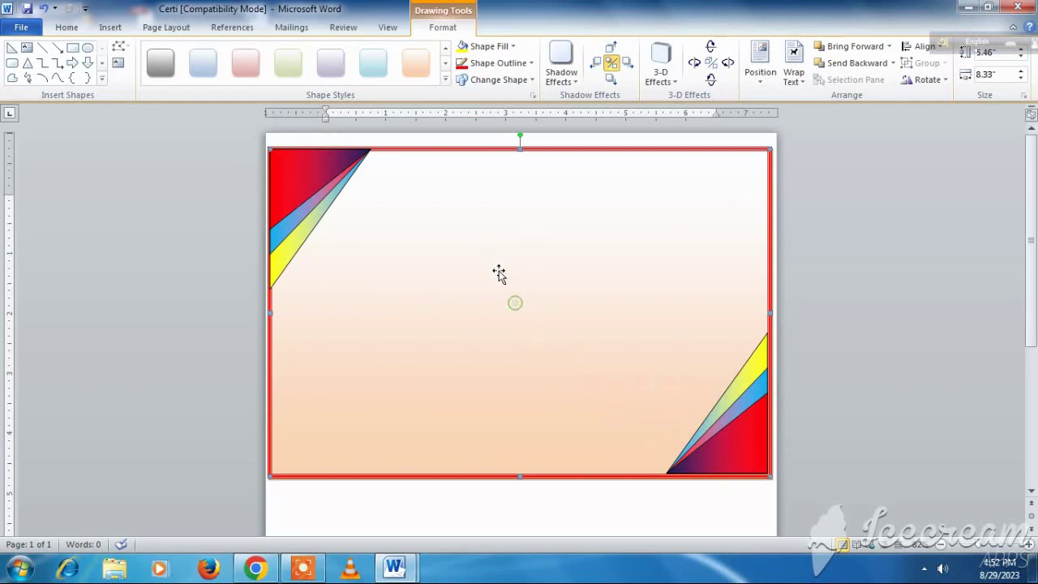
pyautogui.click(334, 350)
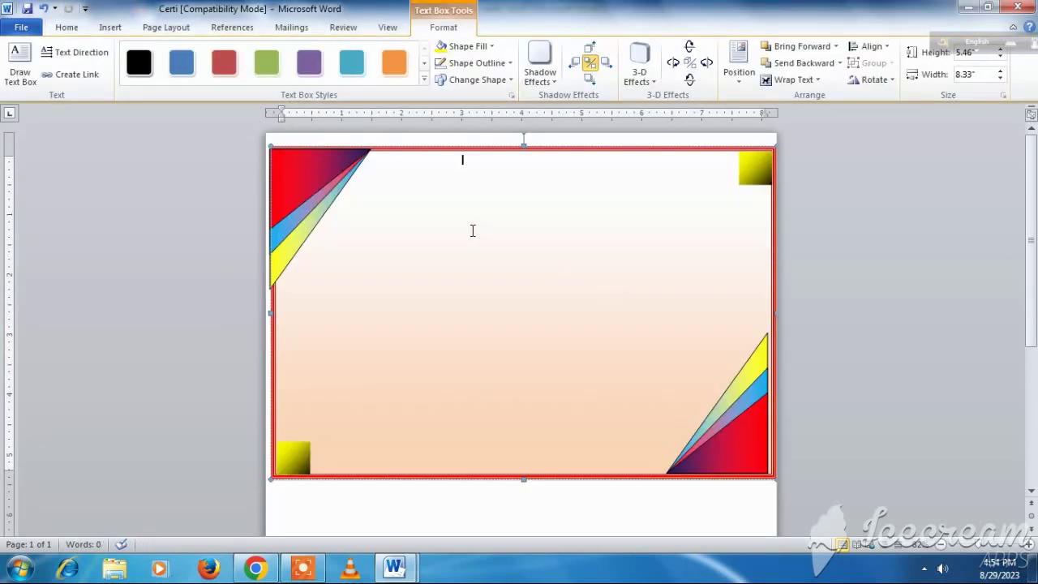
pyautogui.hotkey('ctrl', 'v')
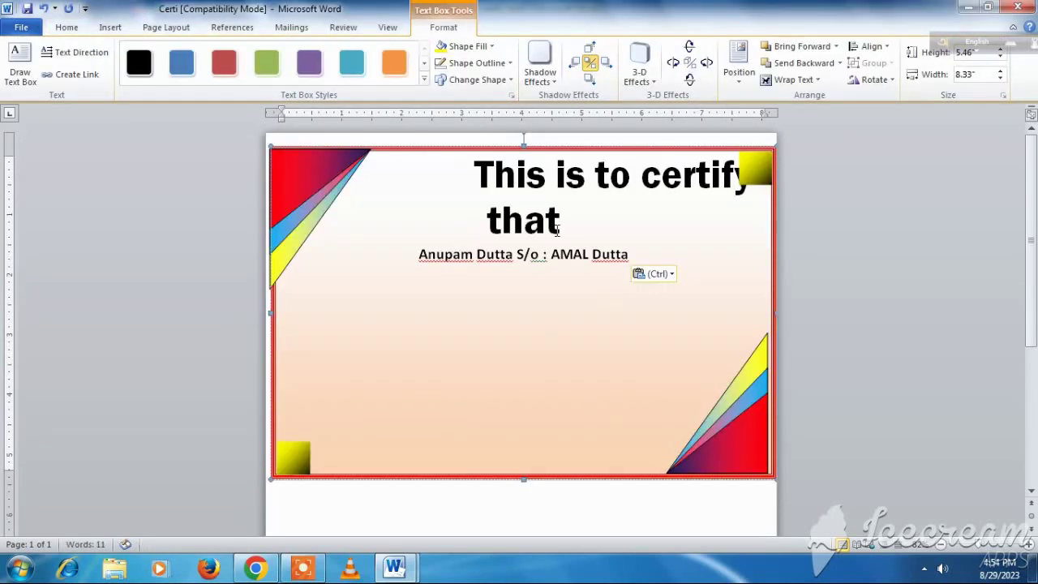
pyautogui.press('BackSpace')
pyautogui.press('BackSpace')
pyautogui.press('BackSpace')
pyautogui.press('BackSpace')
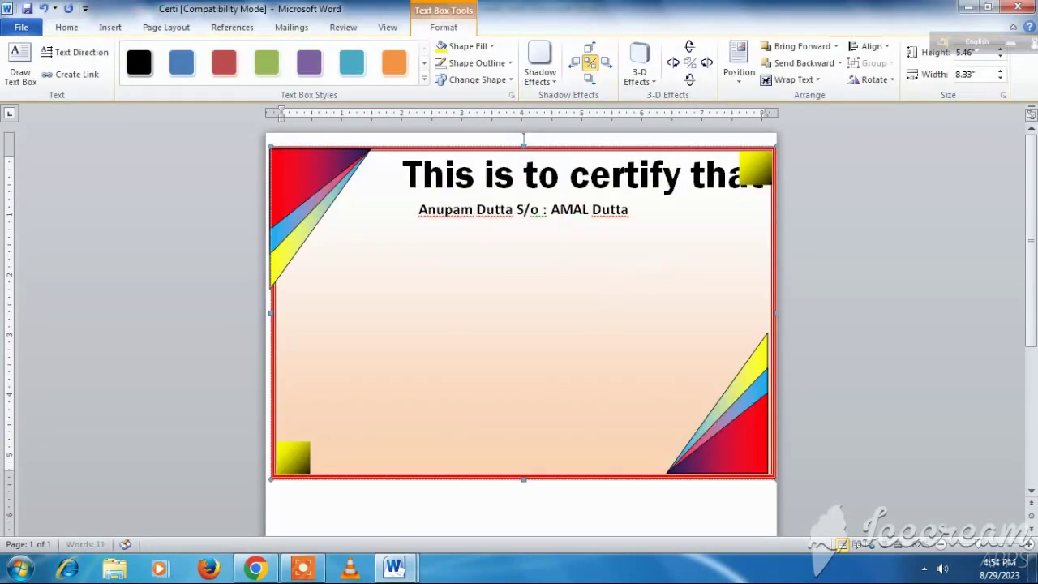
pyautogui.press('BackSpace')
pyautogui.press('BackSpace')
# Shrink the heading to 26 pt with Shrink Font and remove the space before it
pyautogui.moveTo(375, 176); pyautogui.dragTo(734, 176)
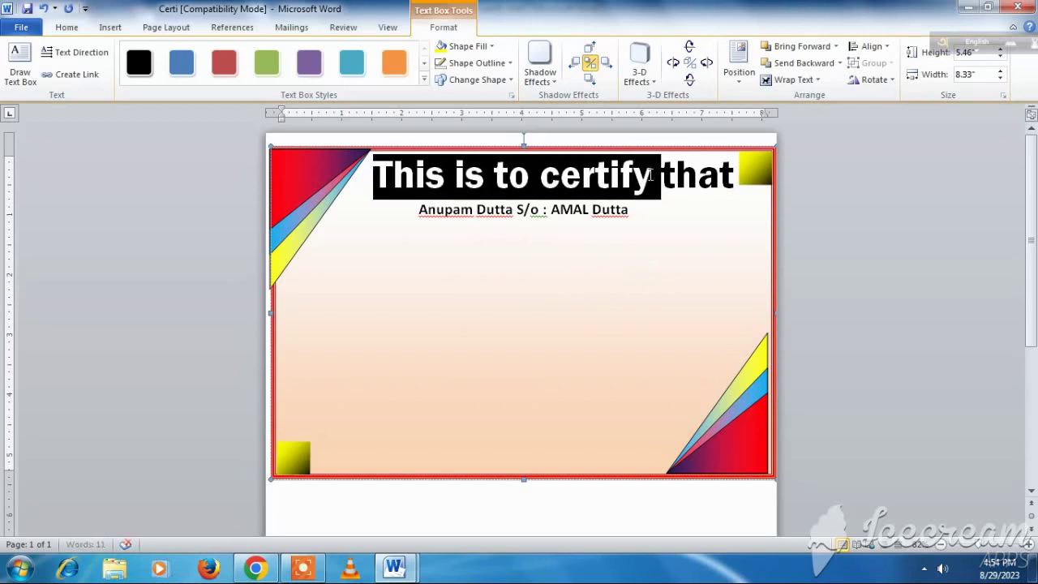
pyautogui.click(68, 29)
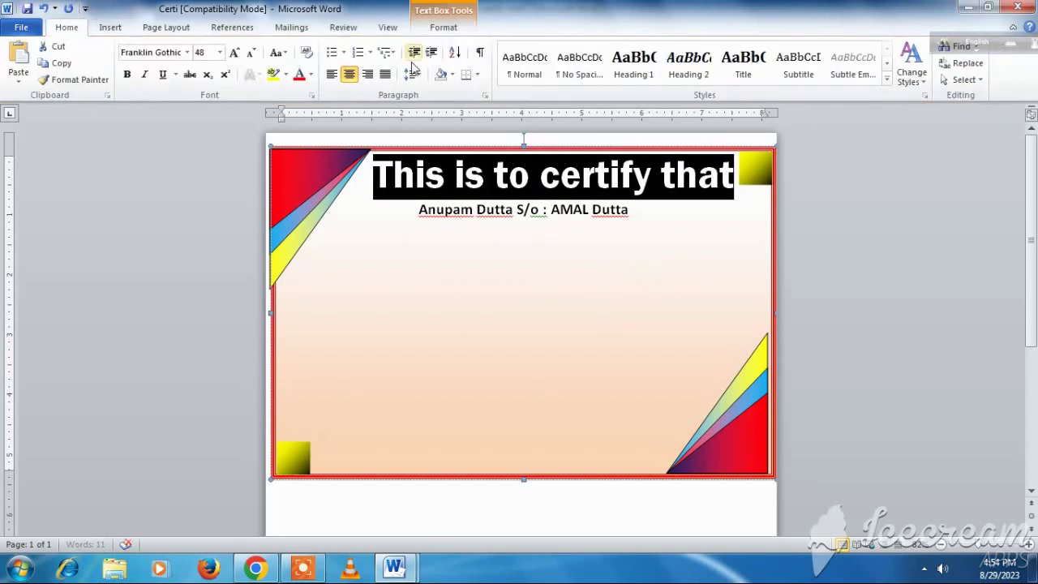
pyautogui.click(251, 54)
pyautogui.click(252, 54)
pyautogui.click(251, 53)
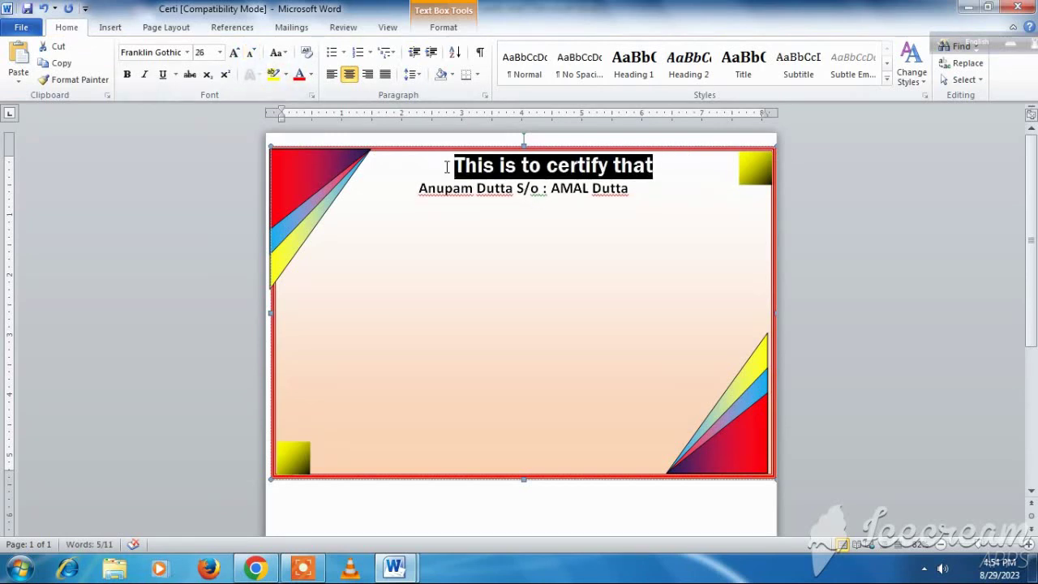
pyautogui.click(447, 167)
pyautogui.press('BackSpace')
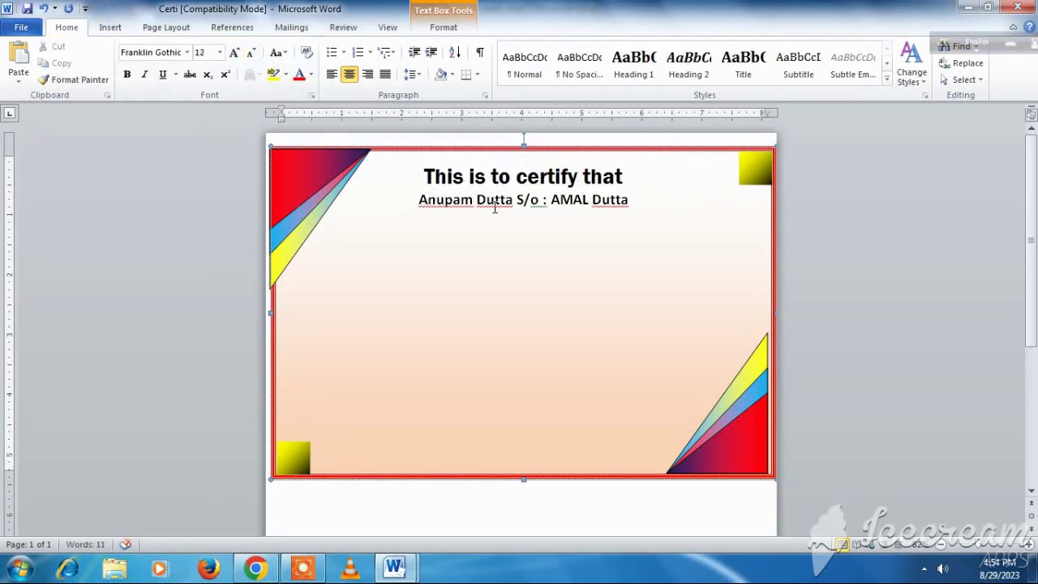
pyautogui.click(482, 227)
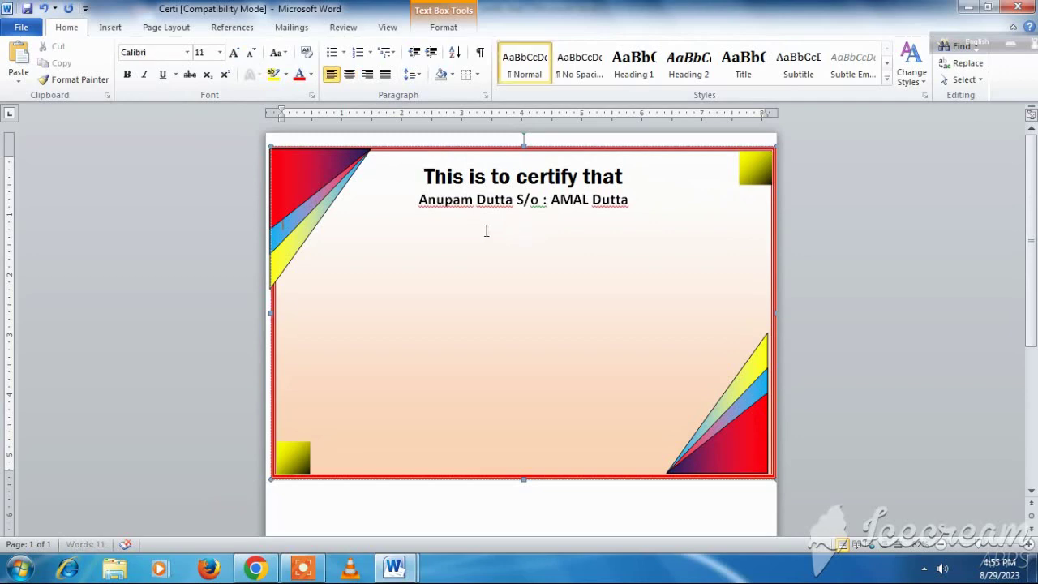
pyautogui.click(646, 212)
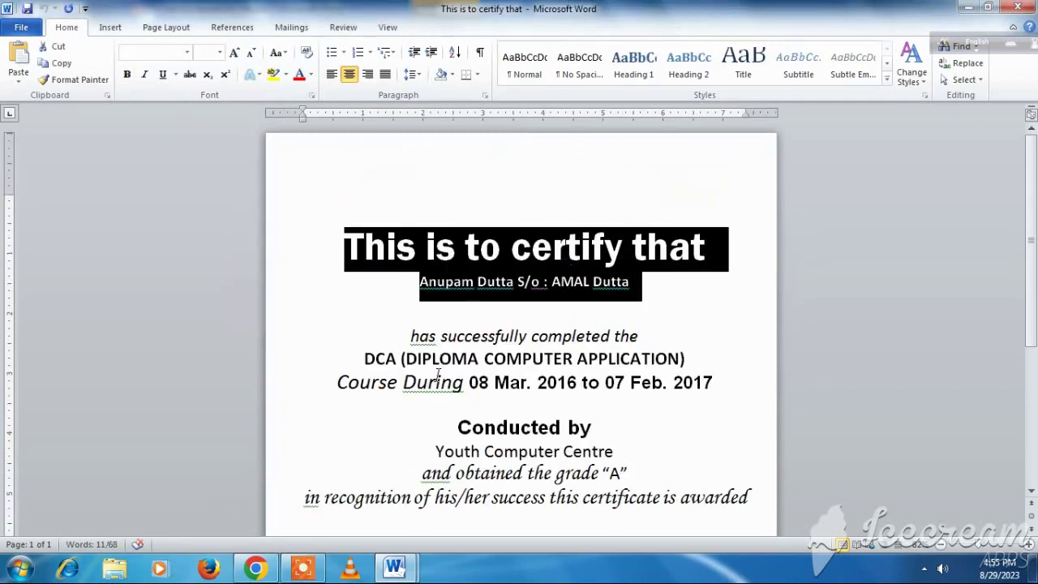
# Paste the remaining certificate lines through Center Name into the box and delete the extra empty line
pyautogui.scroll(-1, 438, 375)
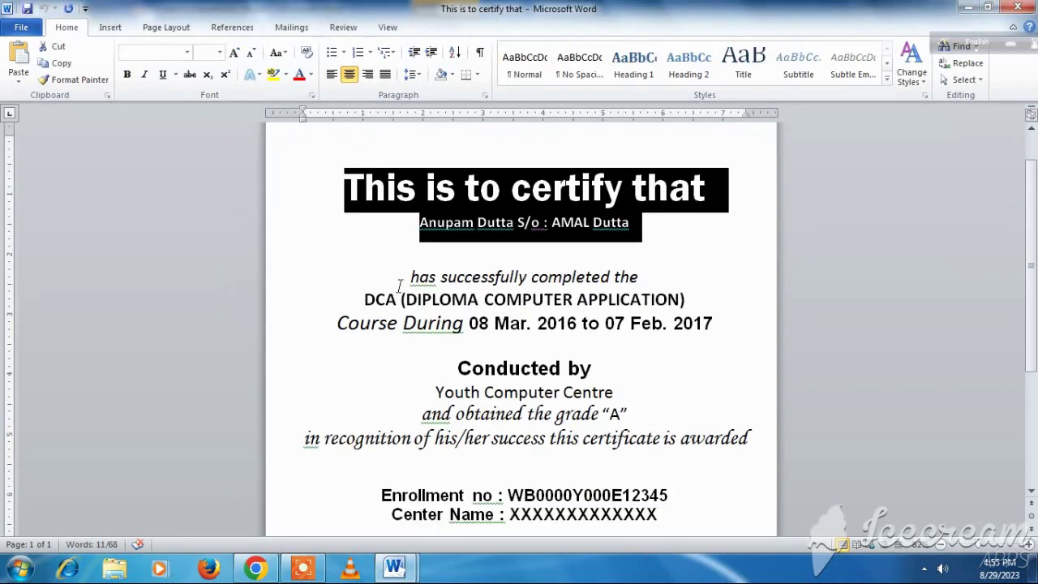
pyautogui.moveTo(410, 276); pyautogui.dragTo(650, 477)
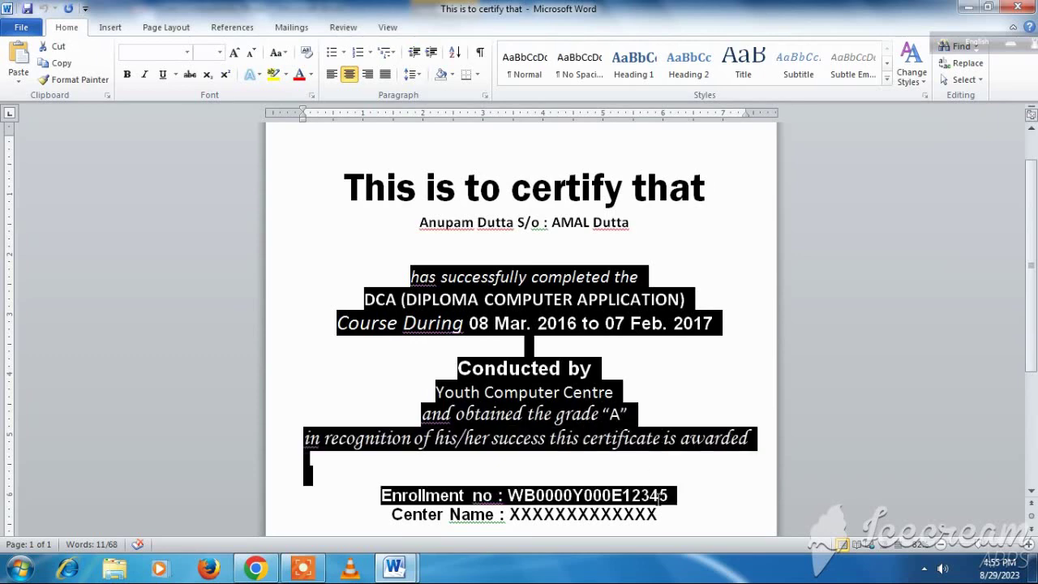
pyautogui.moveTo(651, 477)
pyautogui.mouseDown()
pyautogui.moveTo(685, 520)
pyautogui.moveTo(676, 517)
pyautogui.mouseUp()
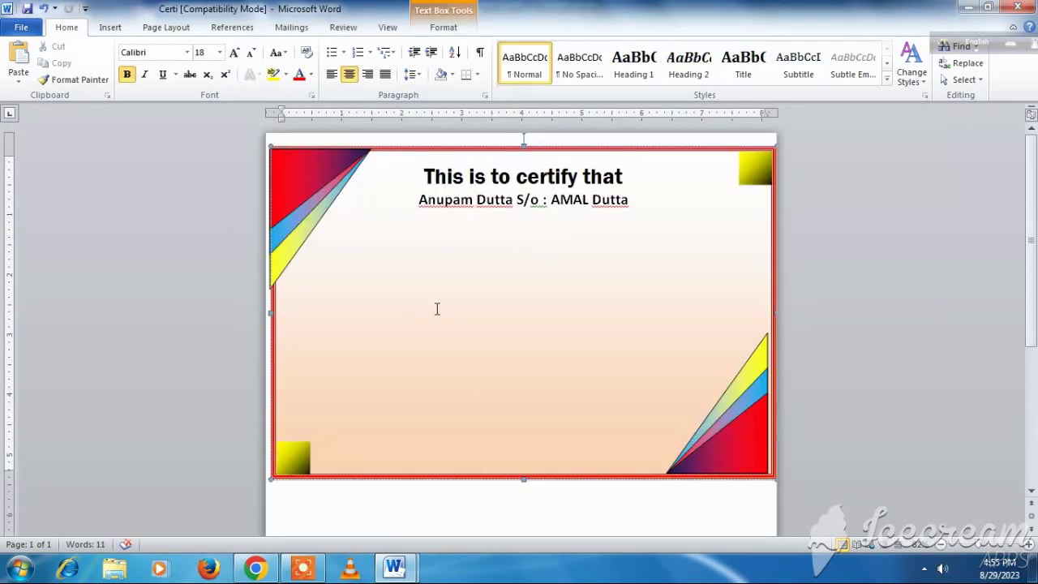
pyautogui.hotkey('ctrl', 'v')
pyautogui.click(442, 246)
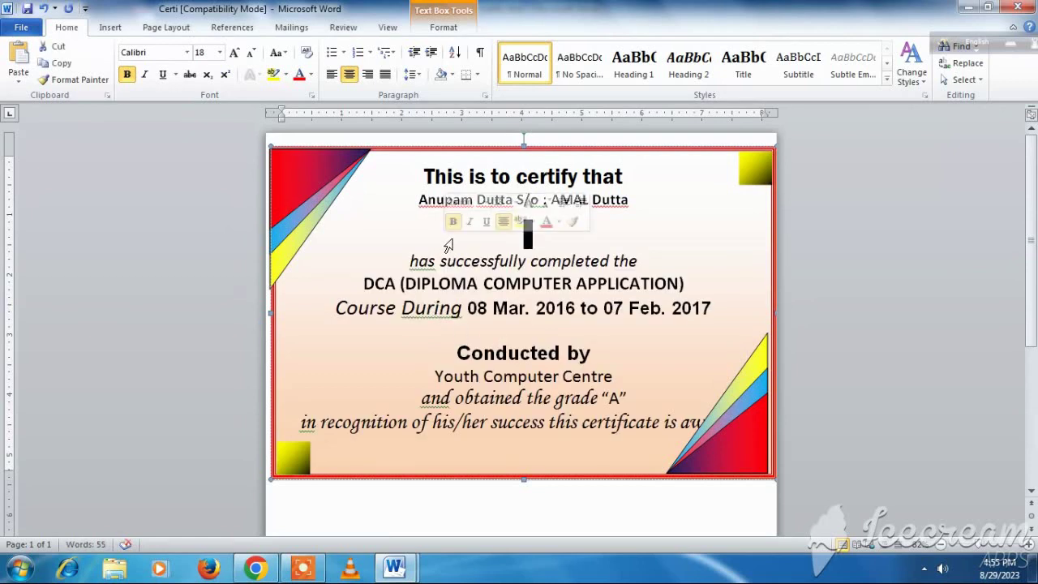
pyautogui.press('Delete')
# Keep one blank line above Conducted by and remove the blank line above Enrollment no
pyautogui.scroll(-1, 525, 267)
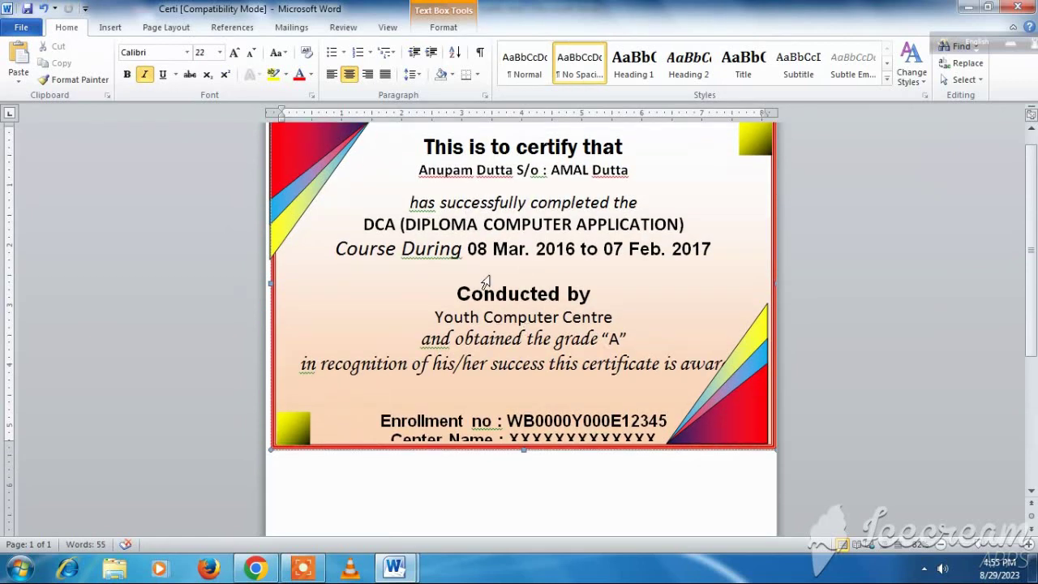
pyautogui.click(486, 274)
pyautogui.press('Delete')
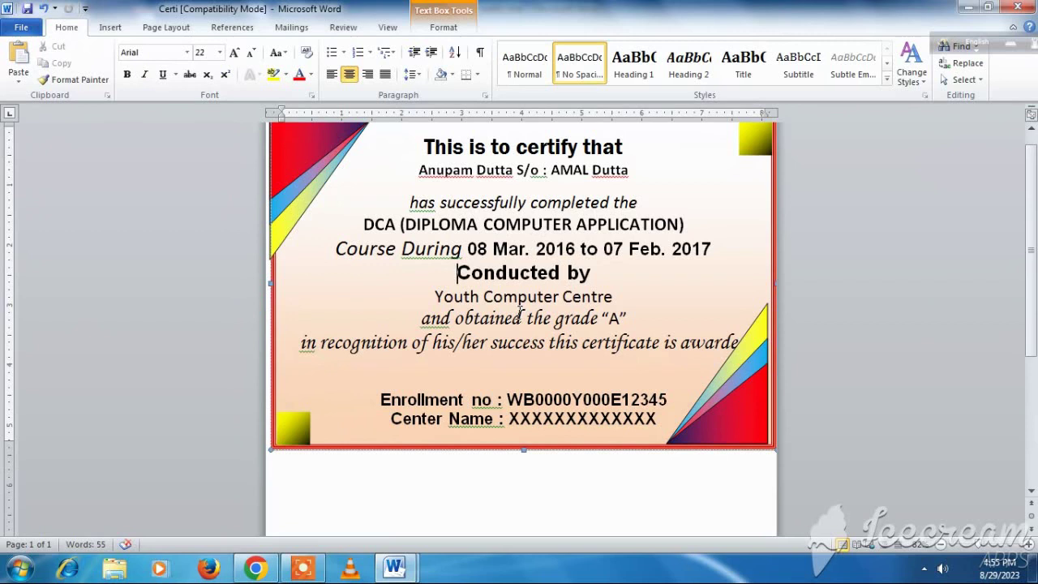
pyautogui.press('Return')
pyautogui.scroll(-1, 503, 364)
pyautogui.click(283, 358)
pyautogui.press('Delete')
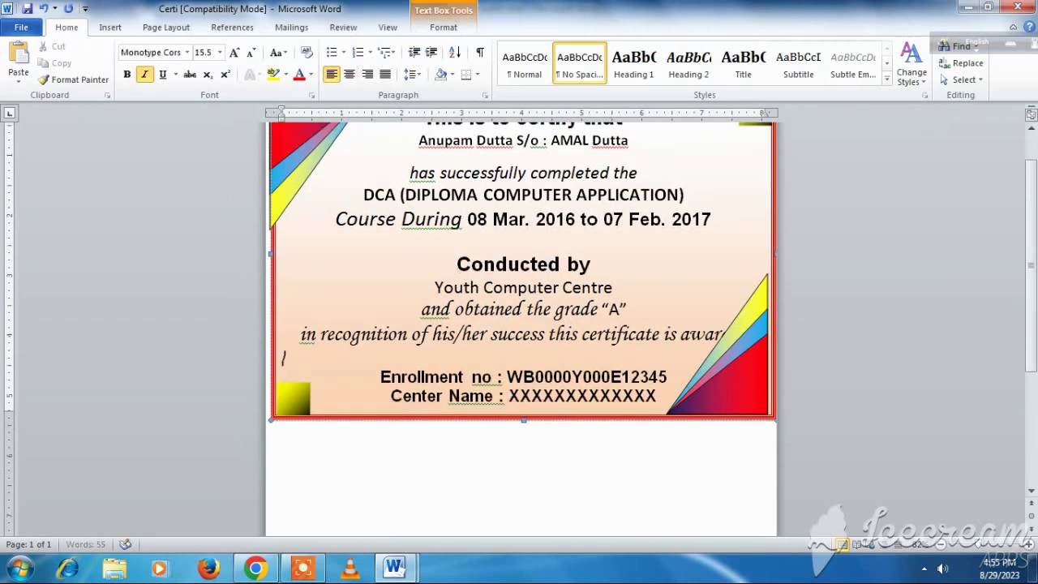
pyautogui.press('BackSpace')
pyautogui.scroll(-1, 504, 376)
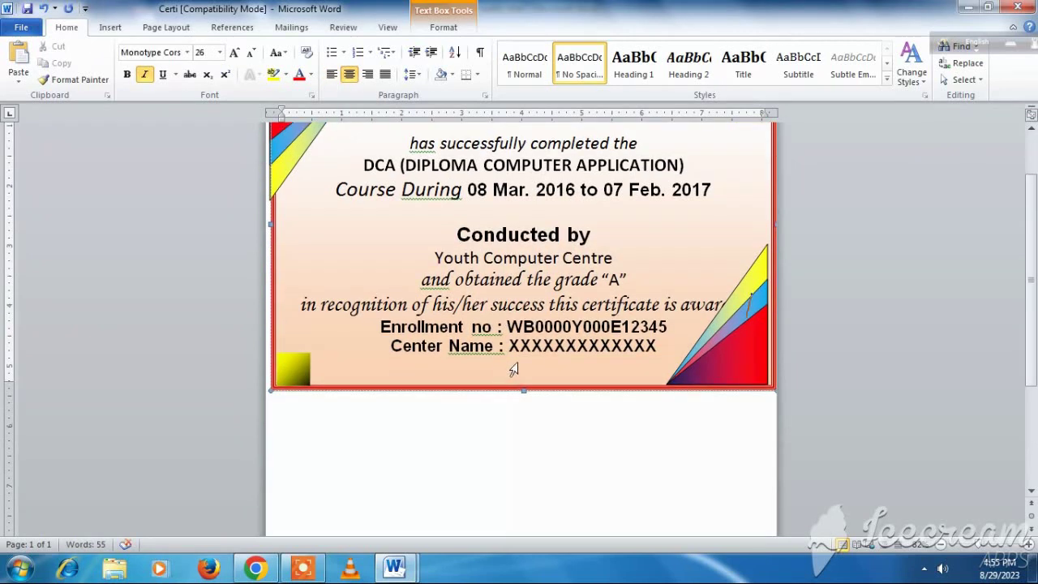
pyautogui.scroll(3, 512, 369)
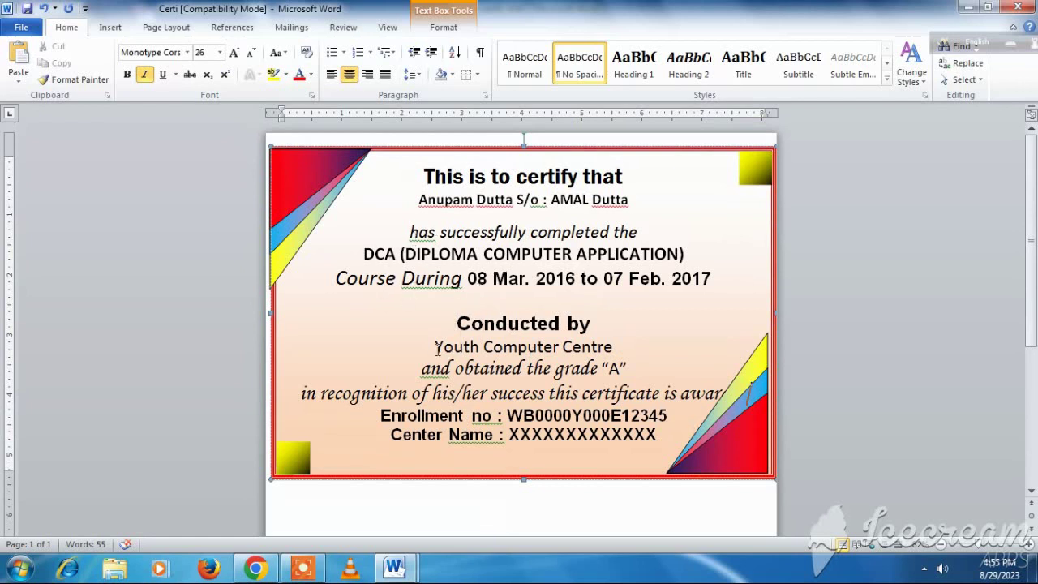
# Shrink the 'in recognition of his/her success' line three font sizes so it fits one line
pyautogui.moveTo(424, 351); pyautogui.dragTo(624, 352)
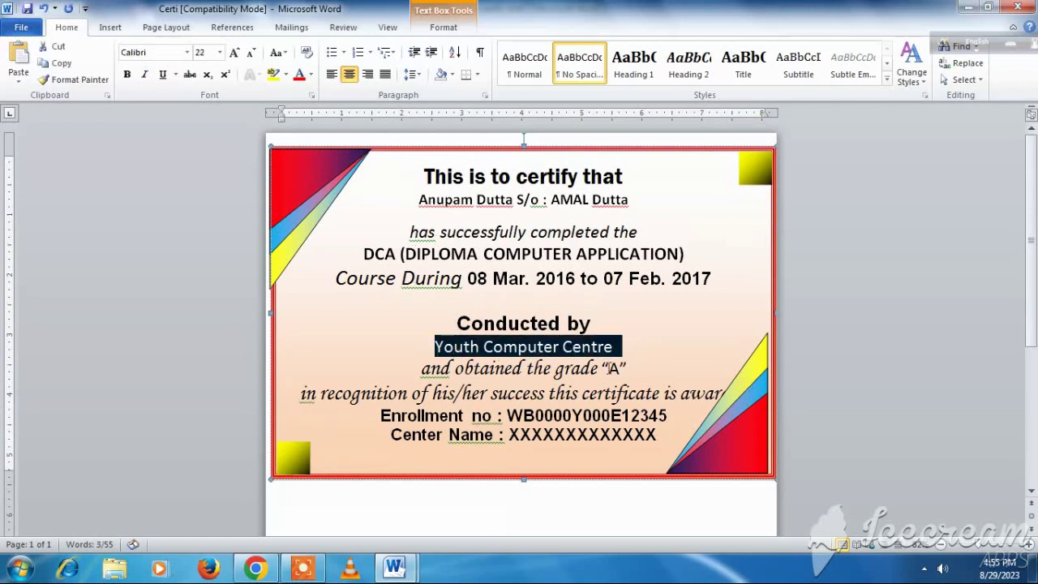
pyautogui.click(609, 369)
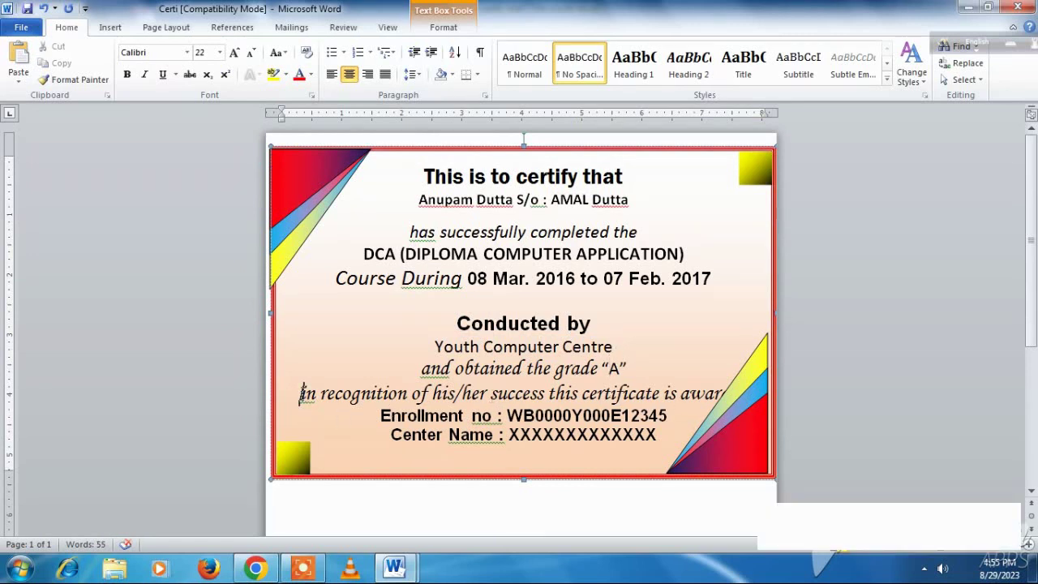
pyautogui.moveTo(301, 395); pyautogui.dragTo(723, 394)
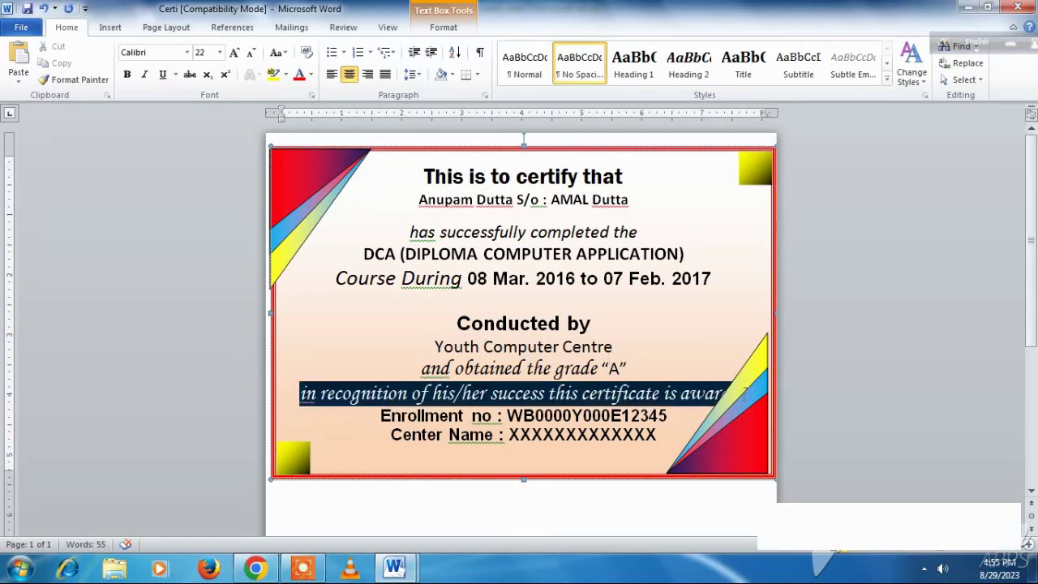
pyautogui.click(251, 52)
pyautogui.click(251, 52)
pyautogui.click(251, 52)
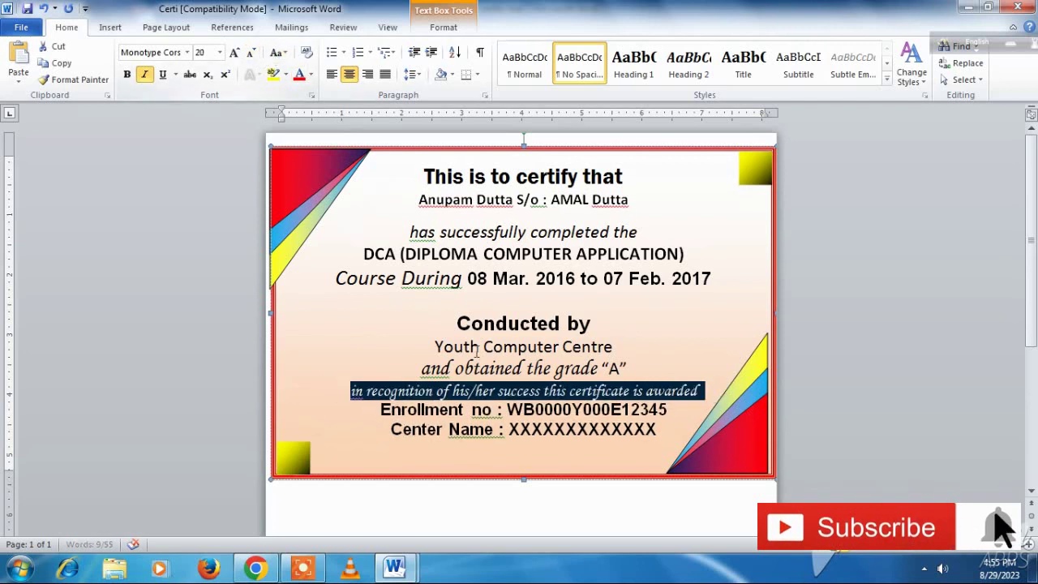
# Shrink the Enrollment no and Center Name lines, then the three course lines, to fit
pyautogui.moveTo(381, 410); pyautogui.dragTo(527, 440)
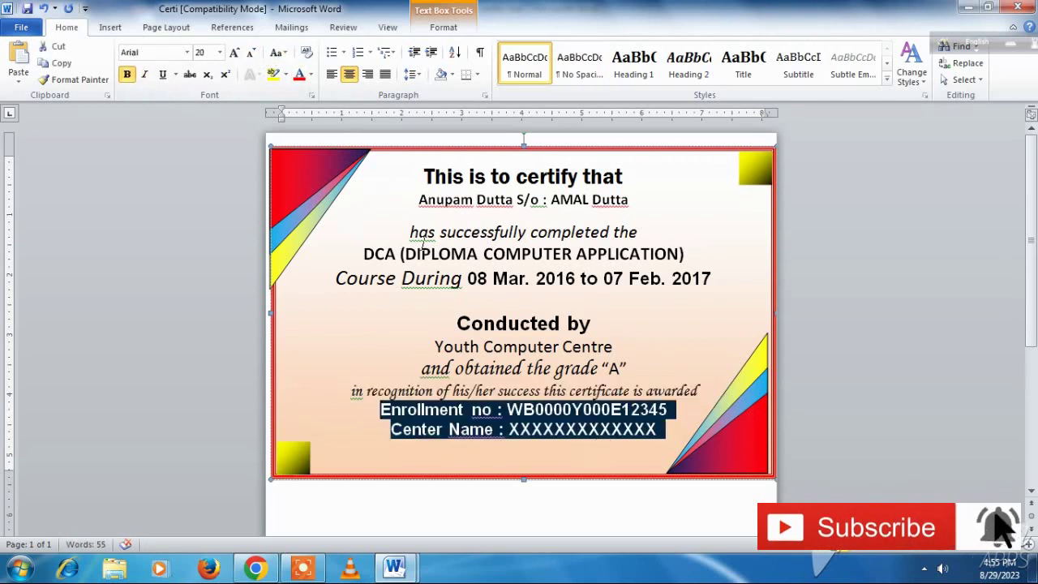
pyautogui.click(251, 53)
pyautogui.click(251, 53)
pyautogui.click(251, 52)
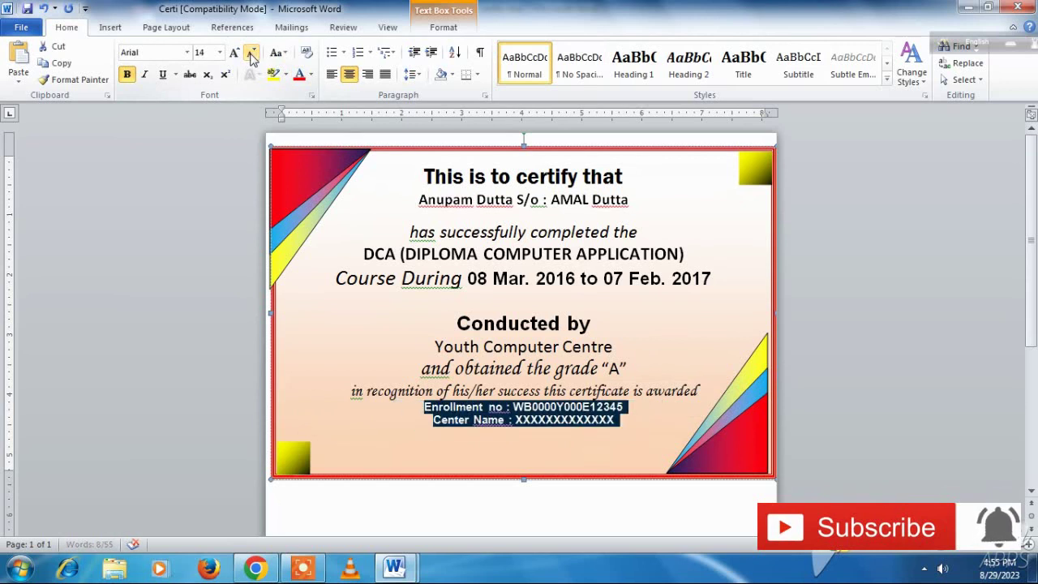
pyautogui.click(504, 323)
pyautogui.moveTo(406, 230); pyautogui.dragTo(597, 297)
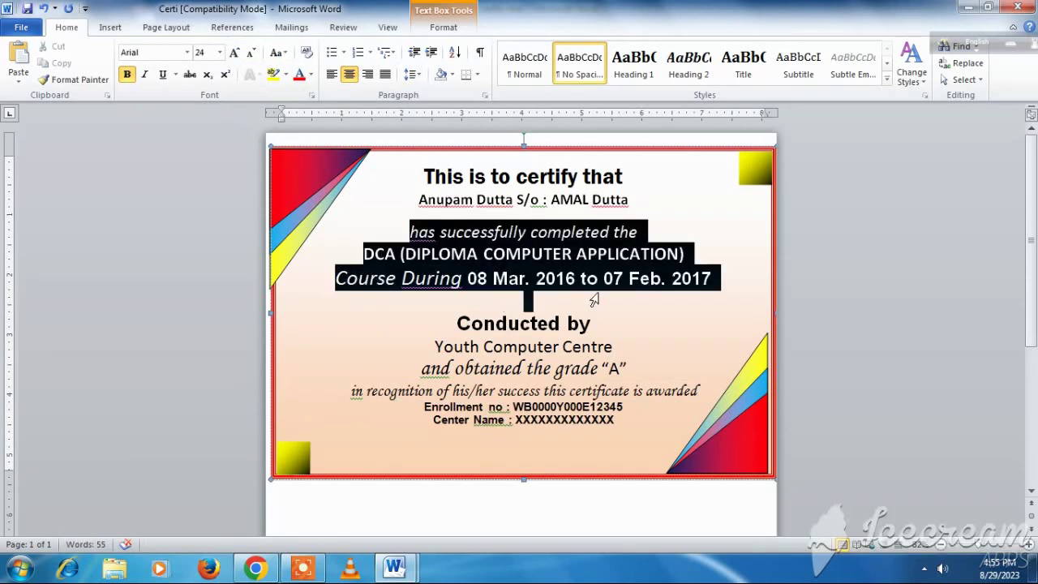
pyautogui.click(251, 53)
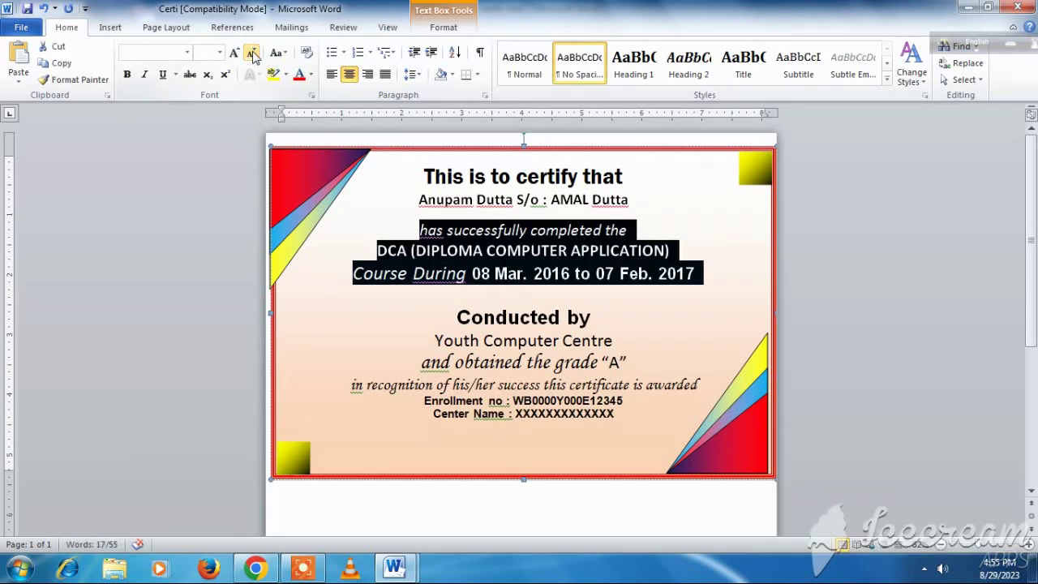
pyautogui.click(253, 54)
pyautogui.click(496, 297)
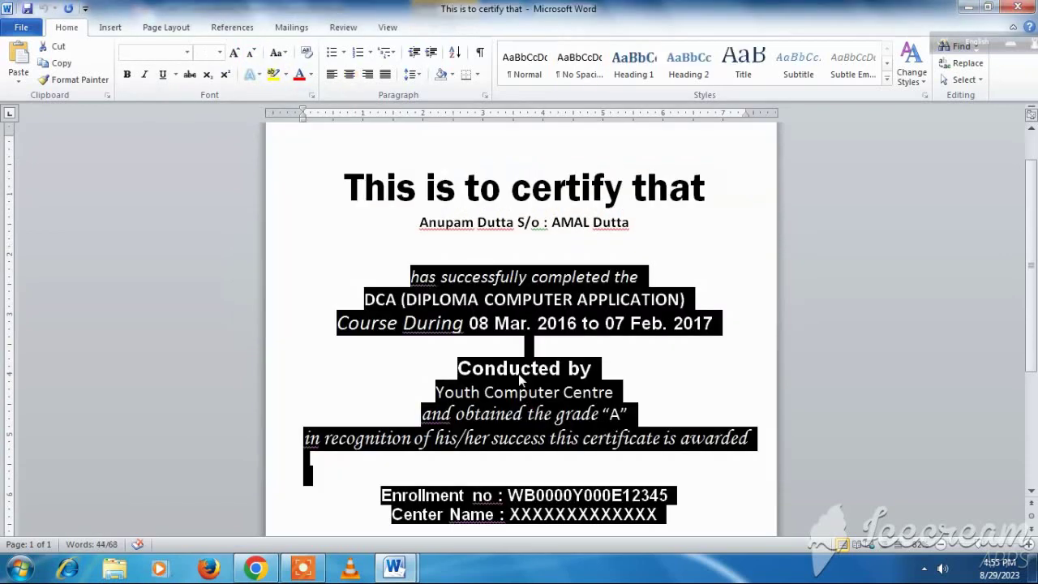
# Paste the CENTRE ADDRESS, Date of Issue and Certificate no lines on a new certificate line
pyautogui.scroll(-3, 535, 432)
pyautogui.scroll(-1, 487, 422)
pyautogui.moveTo(301, 353); pyautogui.dragTo(717, 434)
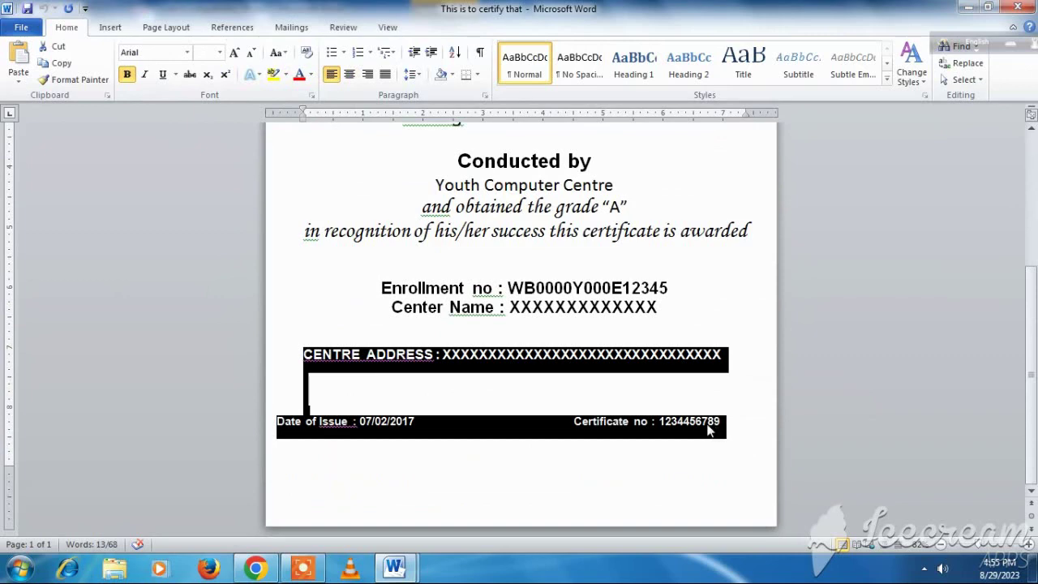
pyautogui.hotkey('alt', 'Tab')
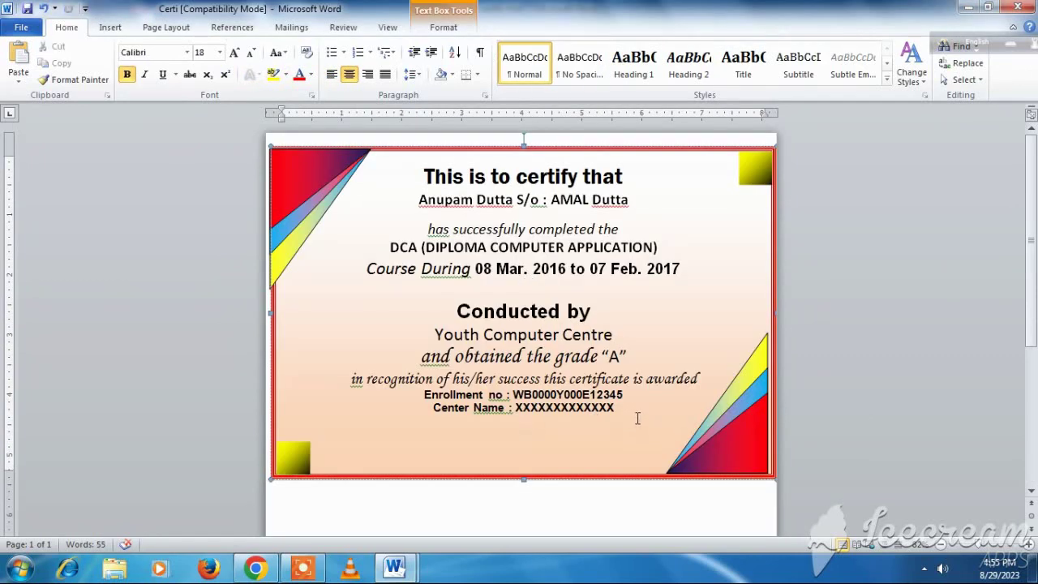
pyautogui.press('Return')
pyautogui.hotkey('ctrl', 'v')
pyautogui.hotkey('alt', 'Tab')
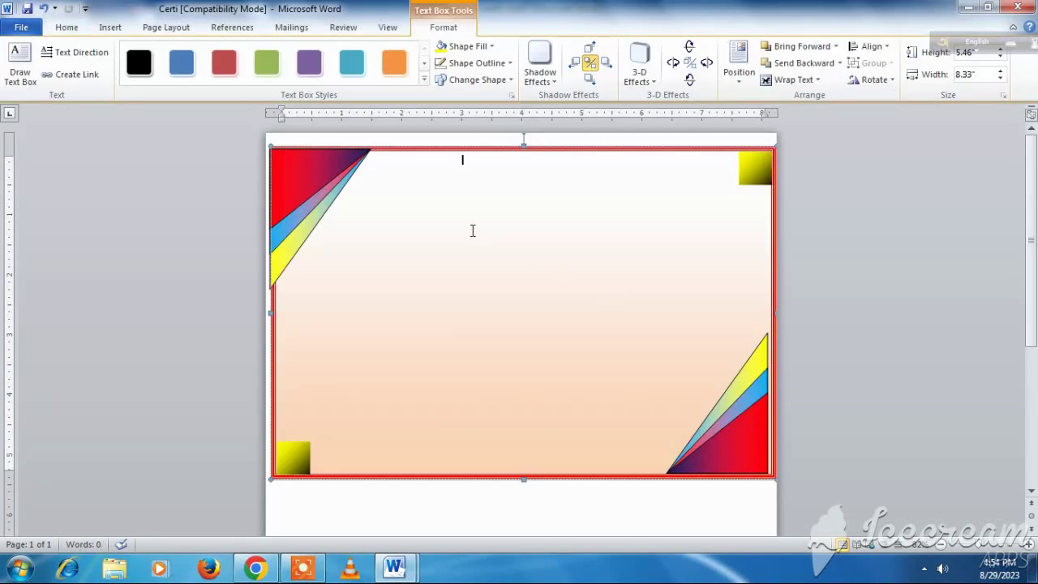
# Paste the 'This is to certify that' title and name line, trim spaces, and shrink the title to 26 pt
pyautogui.hotkey('ctrl', 'v')
pyautogui.press('BackSpace')
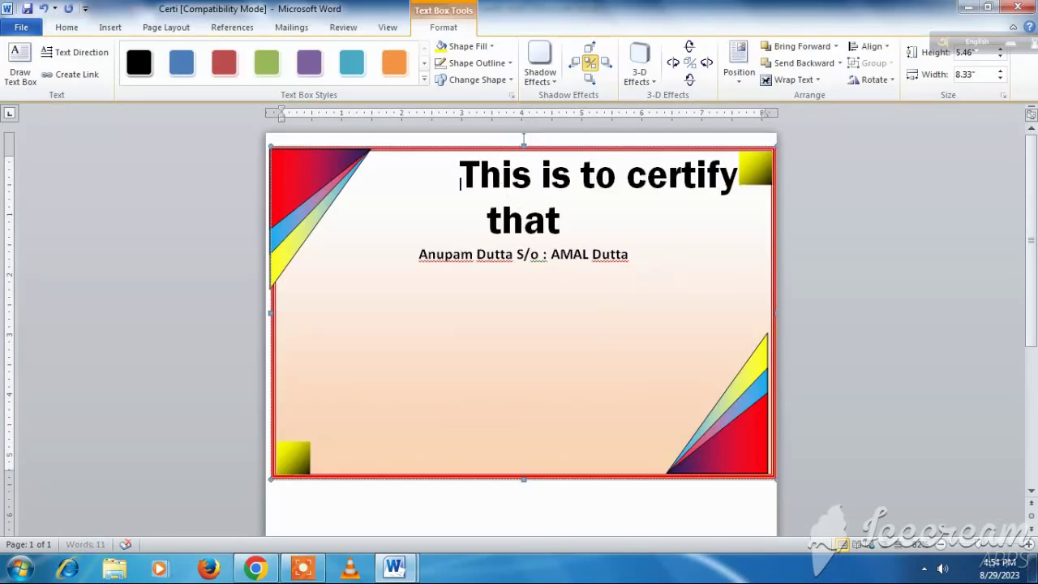
pyautogui.press('BackSpace')
pyautogui.press('BackSpace')
pyautogui.press('BackSpace')
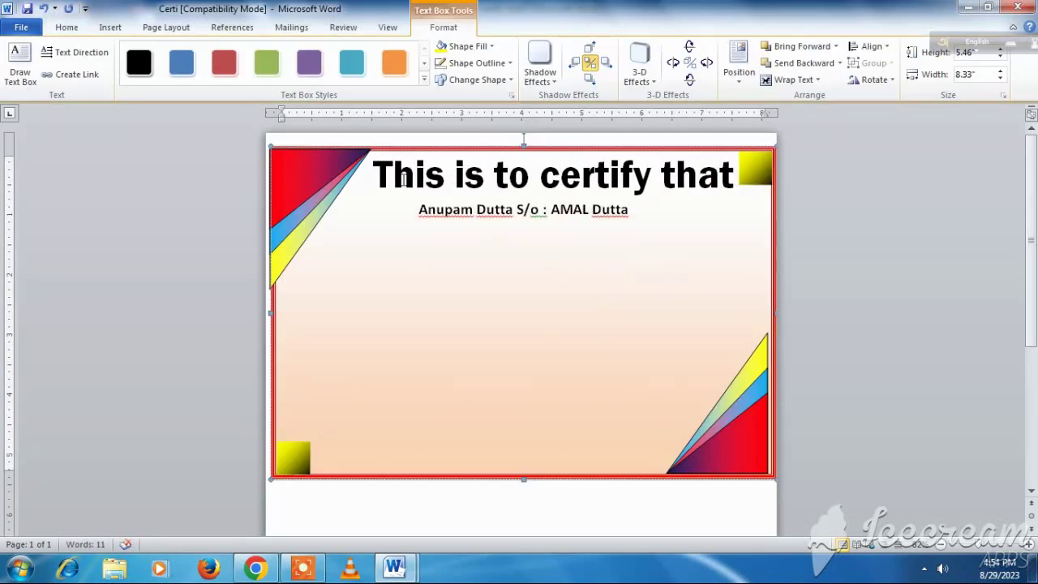
pyautogui.moveTo(404, 180); pyautogui.dragTo(700, 176)
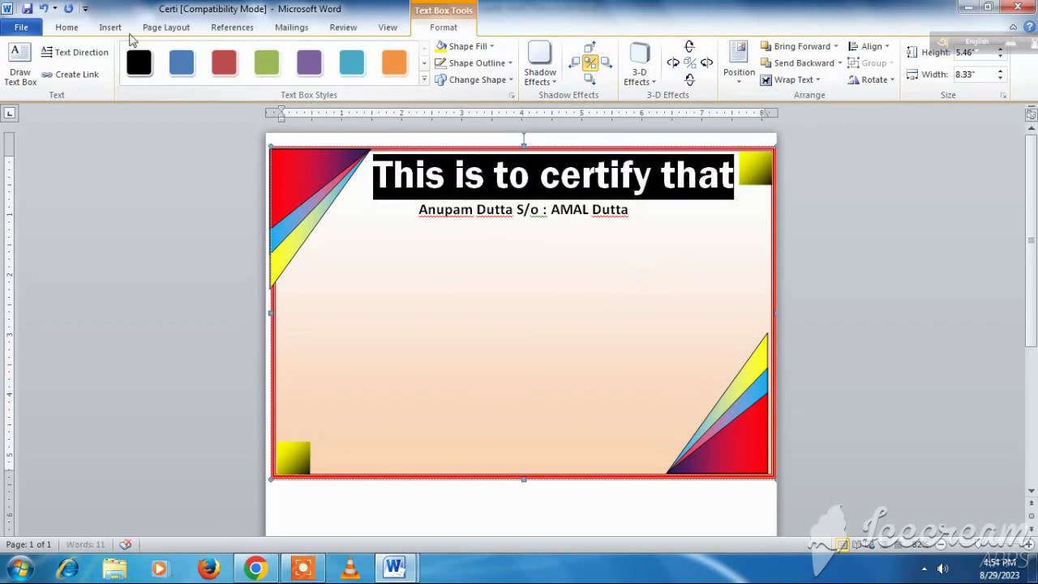
pyautogui.click(67, 28)
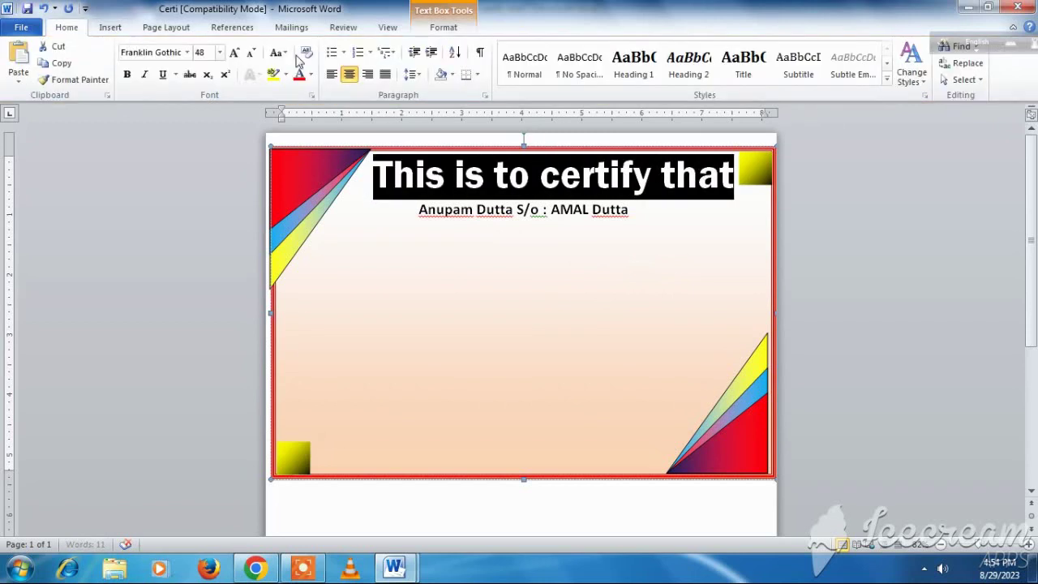
pyautogui.click(250, 51)
pyautogui.click(250, 52)
pyautogui.click(250, 52)
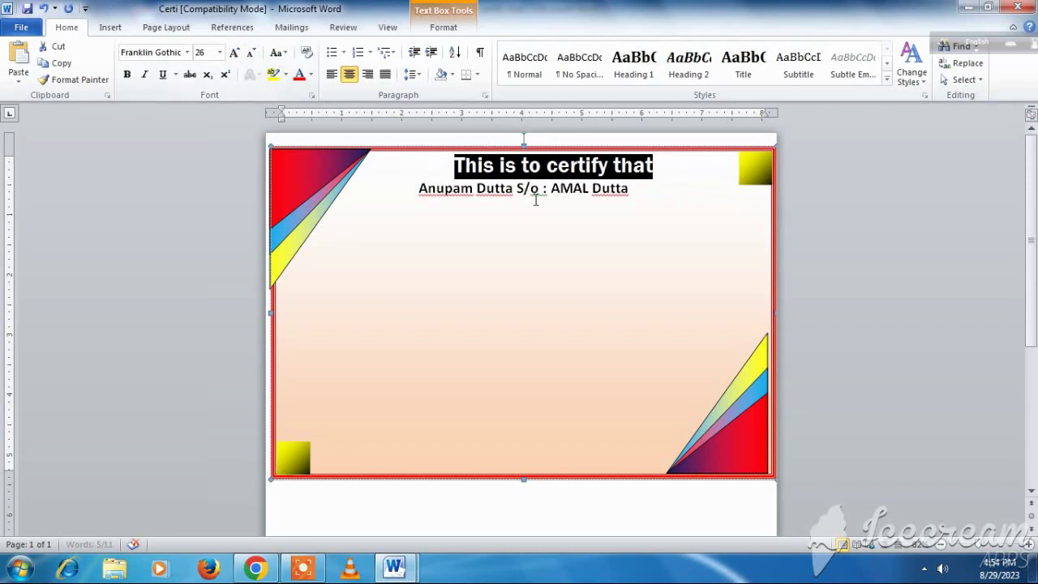
# Push the title down one centred line and select the course lines in the source document
pyautogui.click(450, 167)
pyautogui.press('Return')
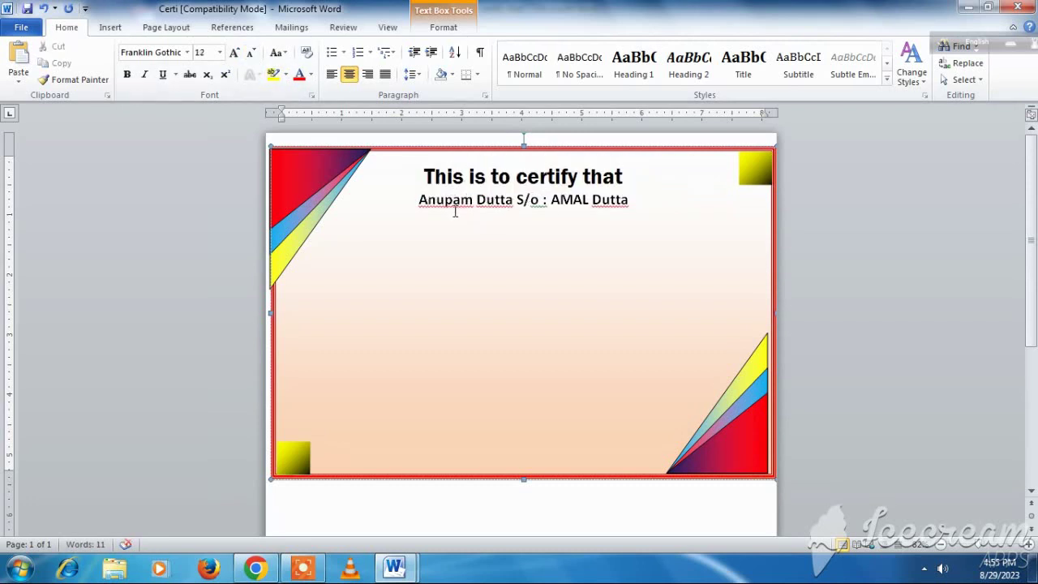
pyautogui.click(516, 235)
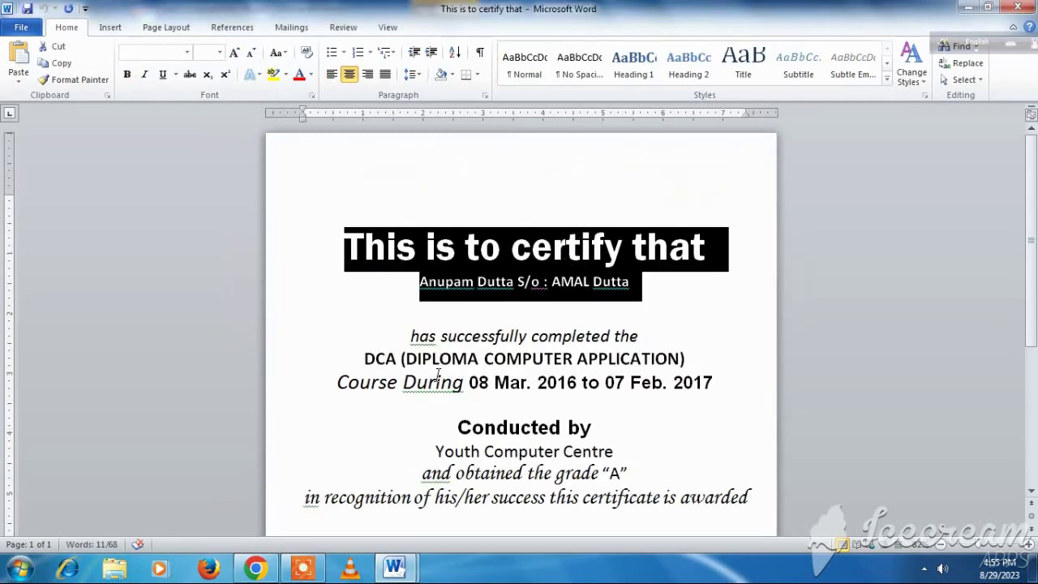
pyautogui.scroll(-2, 498, 271)
pyautogui.moveTo(410, 277)
pyautogui.mouseDown()
pyautogui.moveTo(448, 339)
pyautogui.moveTo(673, 515)
pyautogui.mouseUp()
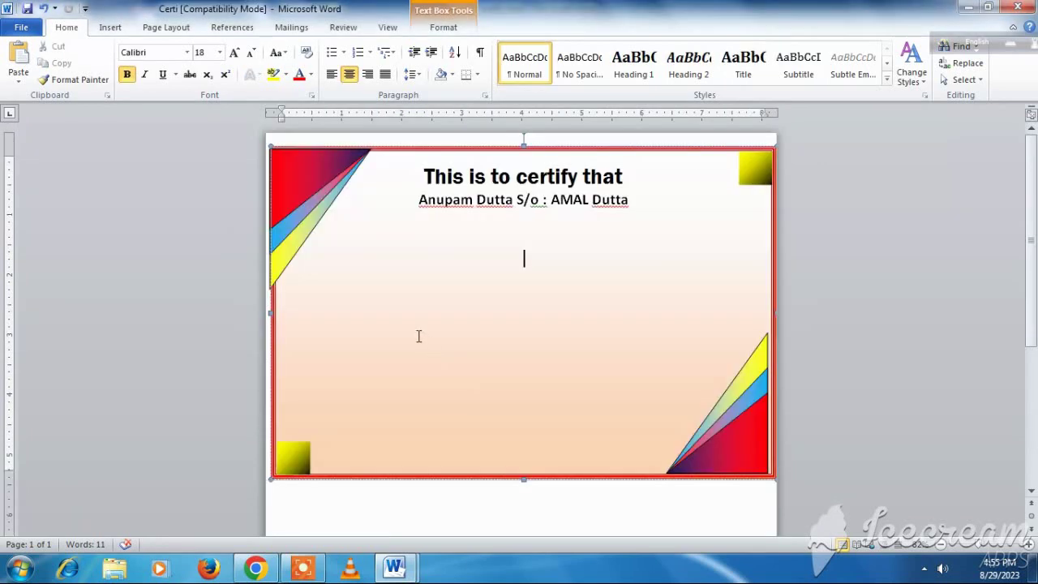
# Paste the course, grade, enrollment and address text below the name and delete the blank line above Conducted by
pyautogui.hotkey('ctrl', 'v')
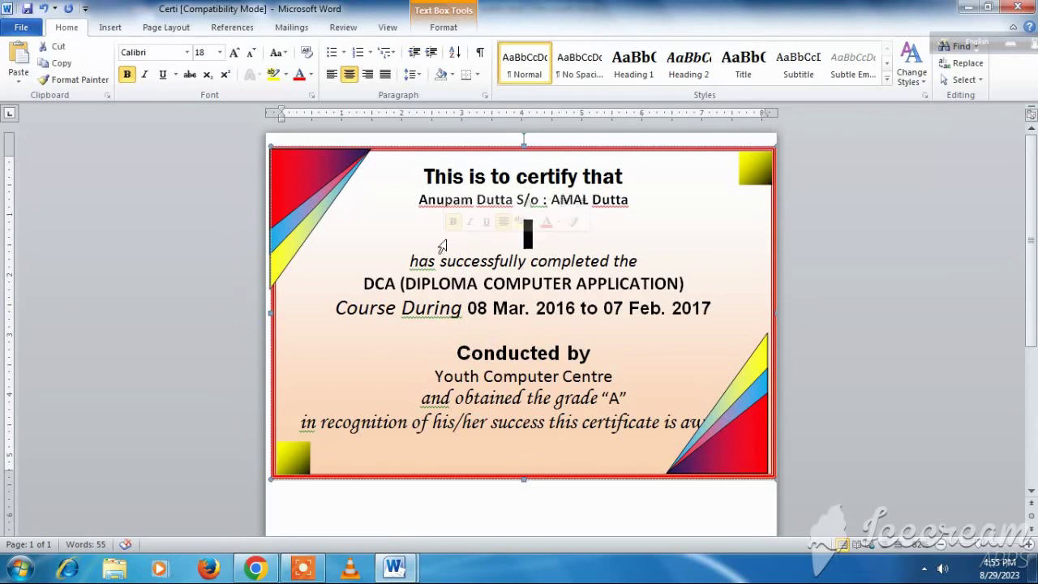
pyautogui.scroll(-1, 526, 267)
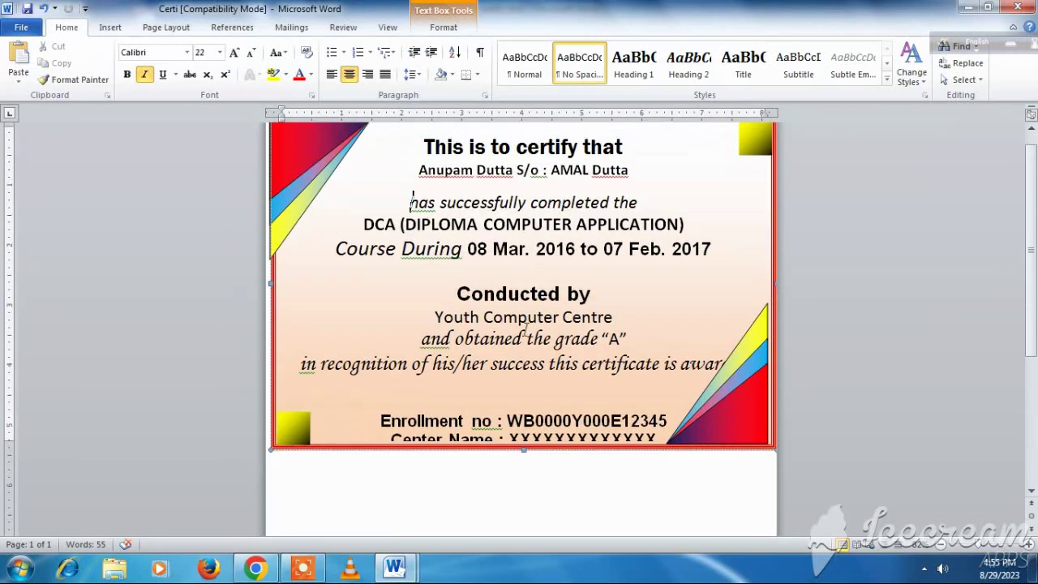
pyautogui.click(489, 272)
pyautogui.press('Delete')
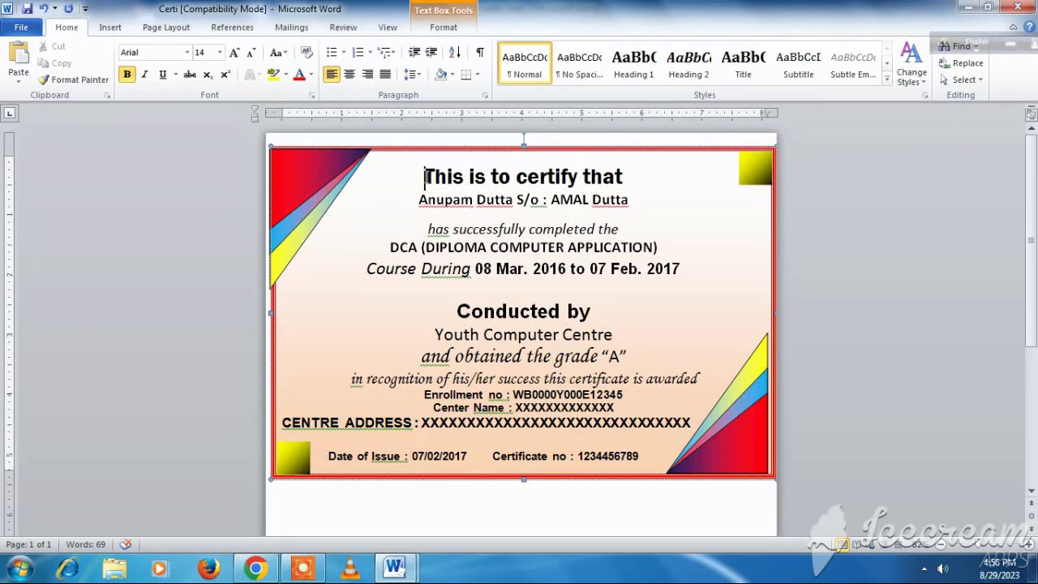
pyautogui.click(655, 198)
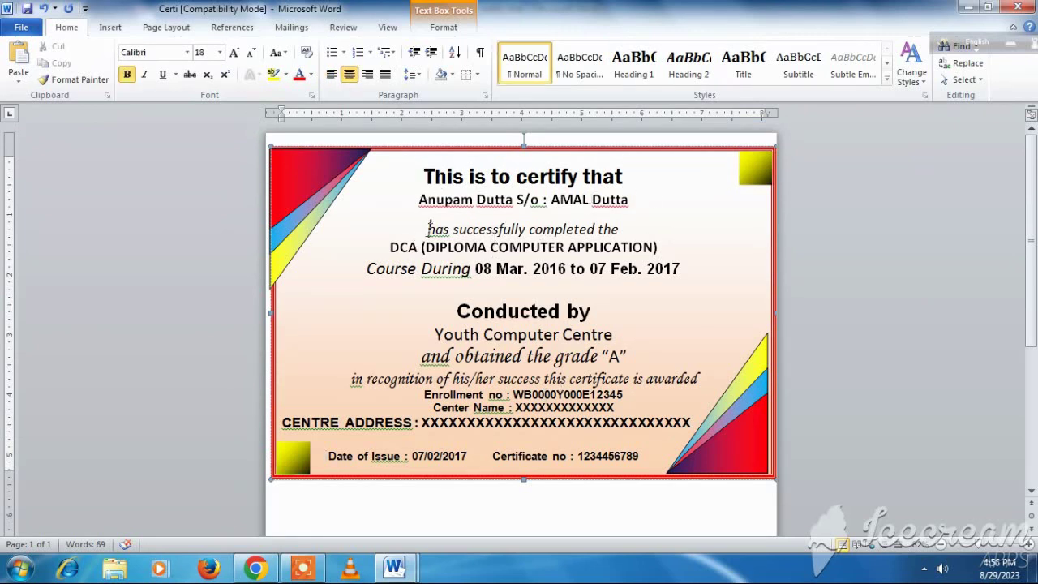
pyautogui.moveTo(428, 228); pyautogui.dragTo(527, 293)
pyautogui.click(592, 311)
pyautogui.scroll(-1, 685, 386)
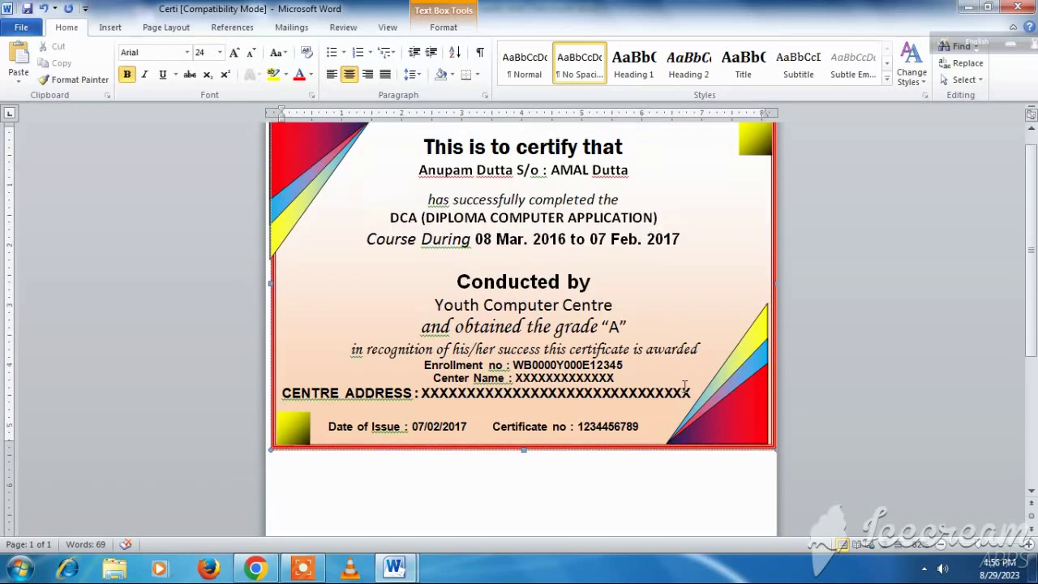
pyautogui.scroll(1, 541, 334)
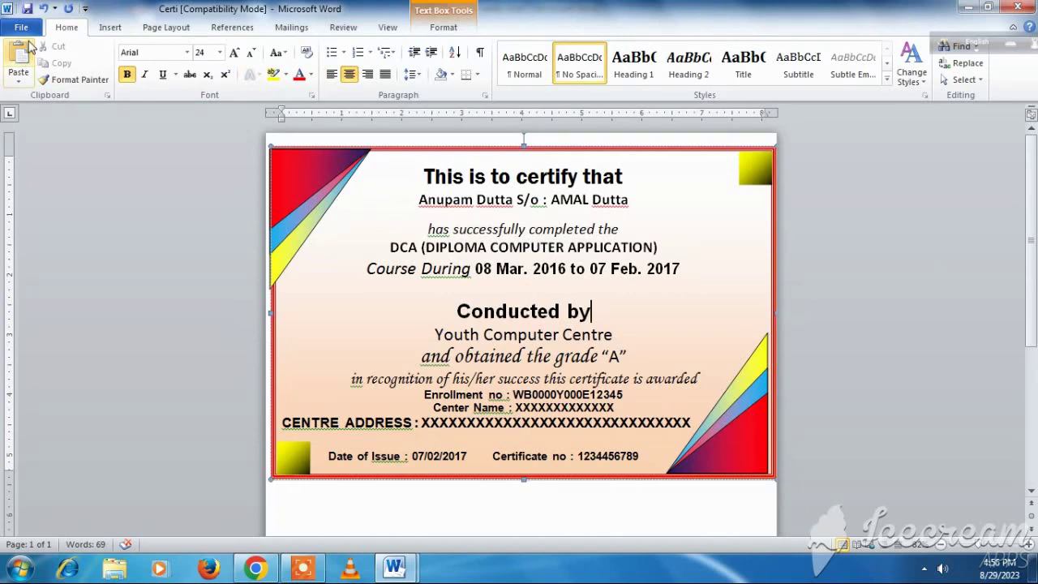
# Insert the education logo picture on the blank second page with Tight text wrapping
pyautogui.click(455, 496)
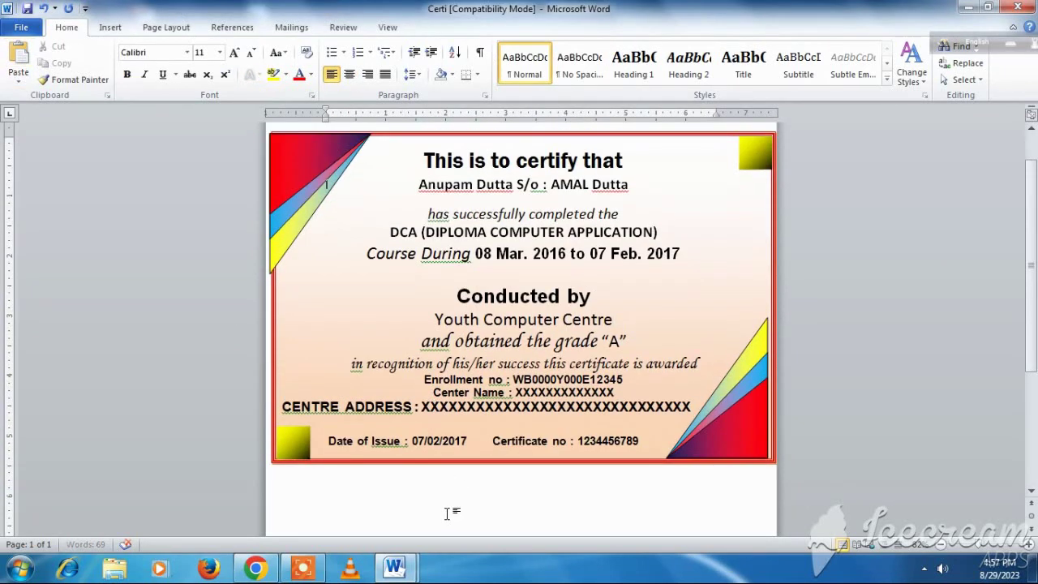
pyautogui.scroll(-3, 477, 502)
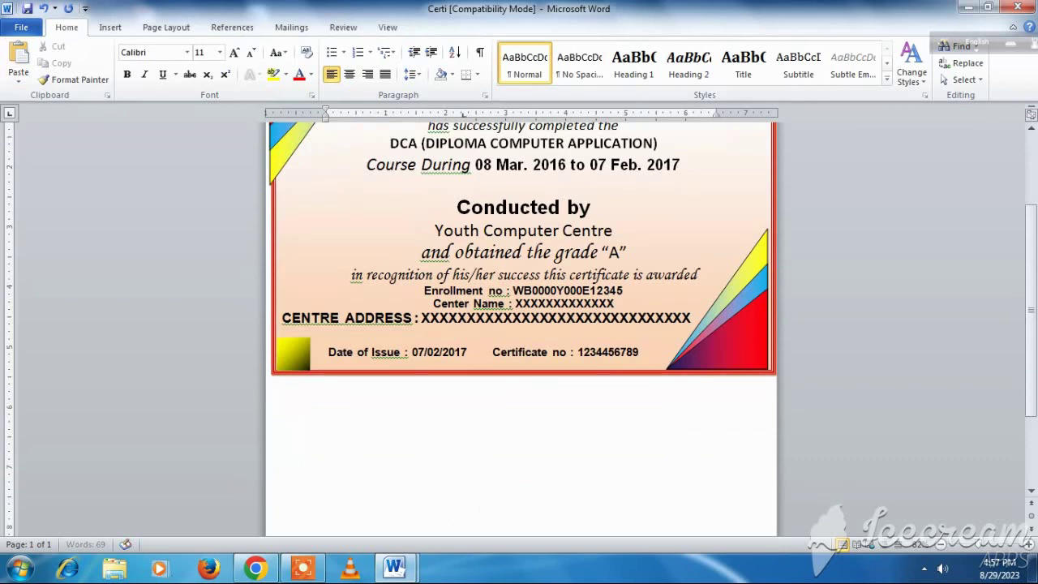
pyautogui.scroll(-10, 493, 456)
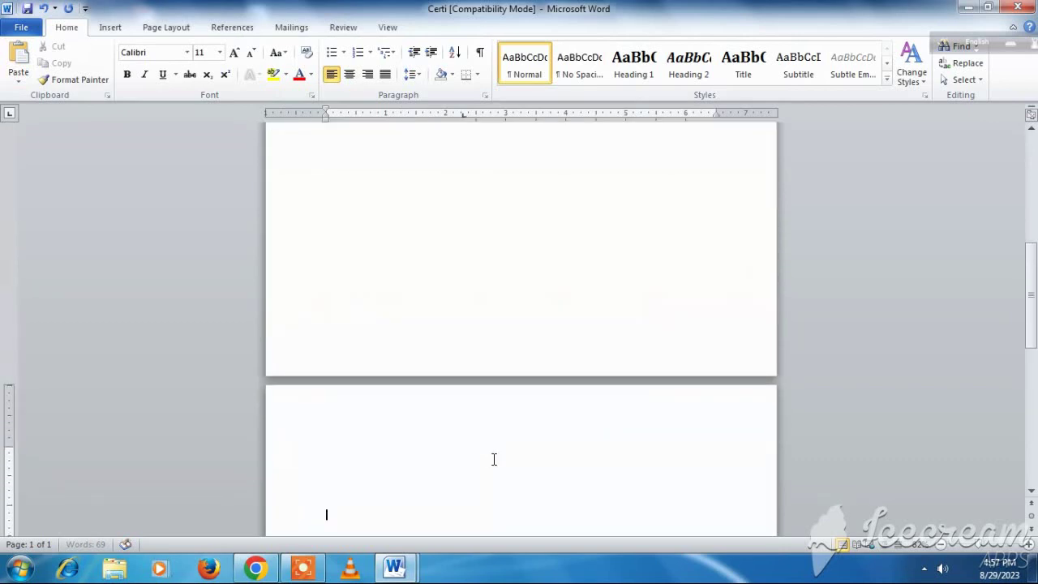
pyautogui.click(110, 26)
pyautogui.click(159, 65)
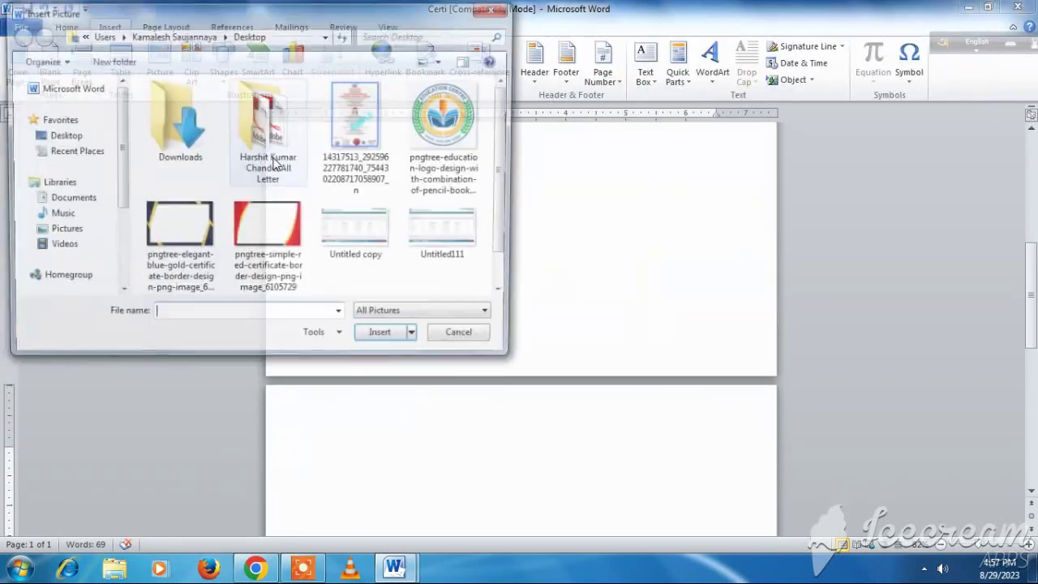
pyautogui.click(442, 122)
pyautogui.click(379, 332)
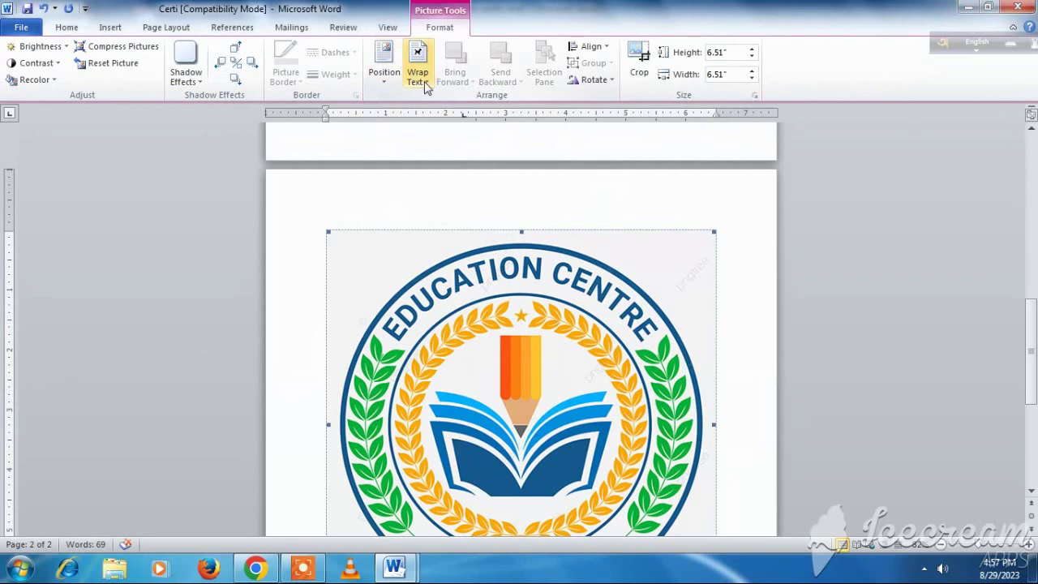
pyautogui.click(425, 86)
pyautogui.click(439, 137)
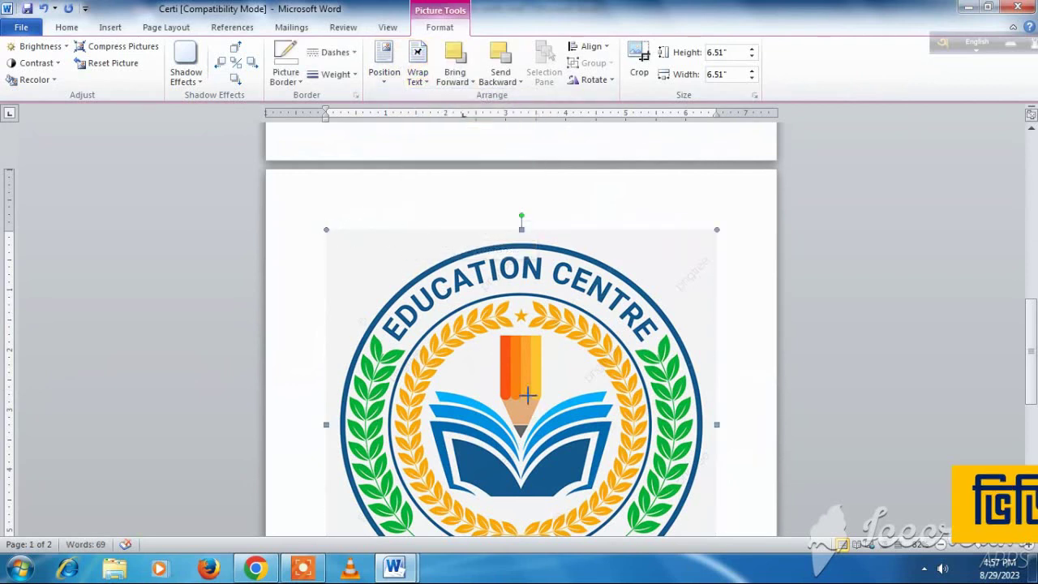
# Halve the logo, move it onto the certificate, and bring it in front of text
pyautogui.moveTo(326, 230); pyautogui.dragTo(525, 429)
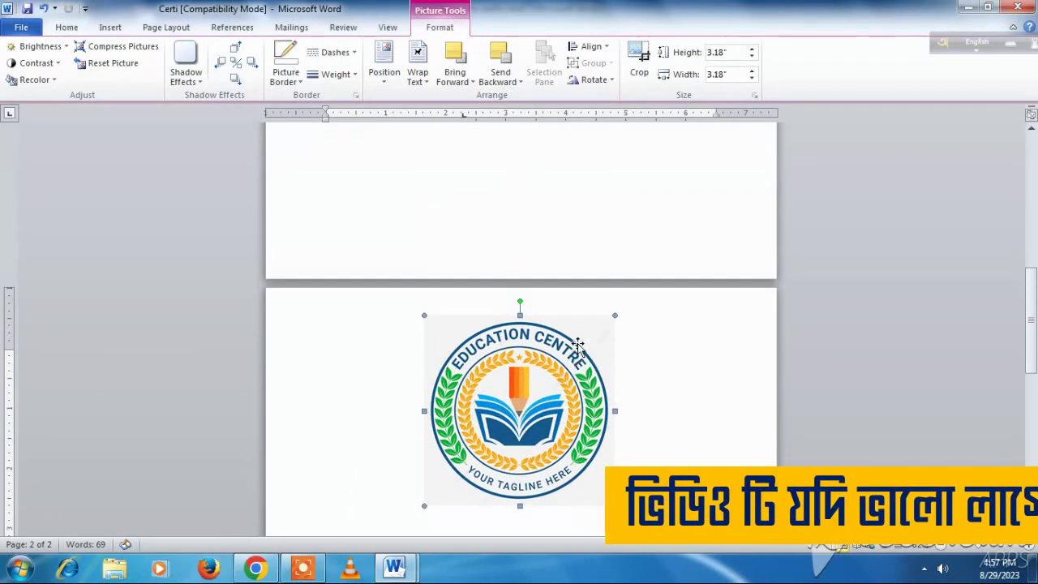
pyautogui.moveTo(537, 237)
pyautogui.mouseDown()
pyautogui.moveTo(529, 183)
pyautogui.moveTo(561, 375)
pyautogui.mouseUp()
pyautogui.scroll(5, 528, 184)
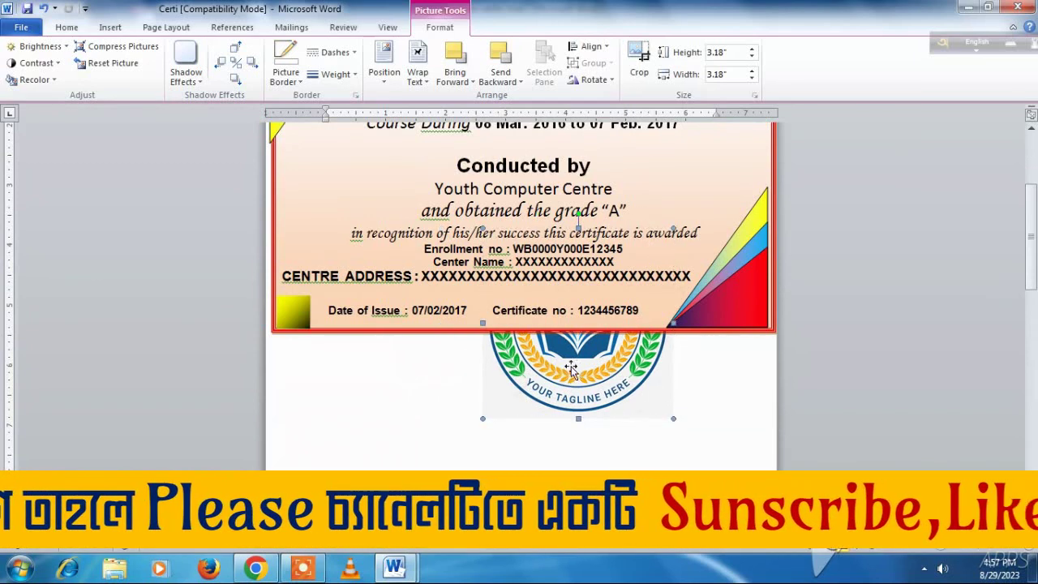
pyautogui.rightClick(580, 374)
pyautogui.moveTo(619, 298)
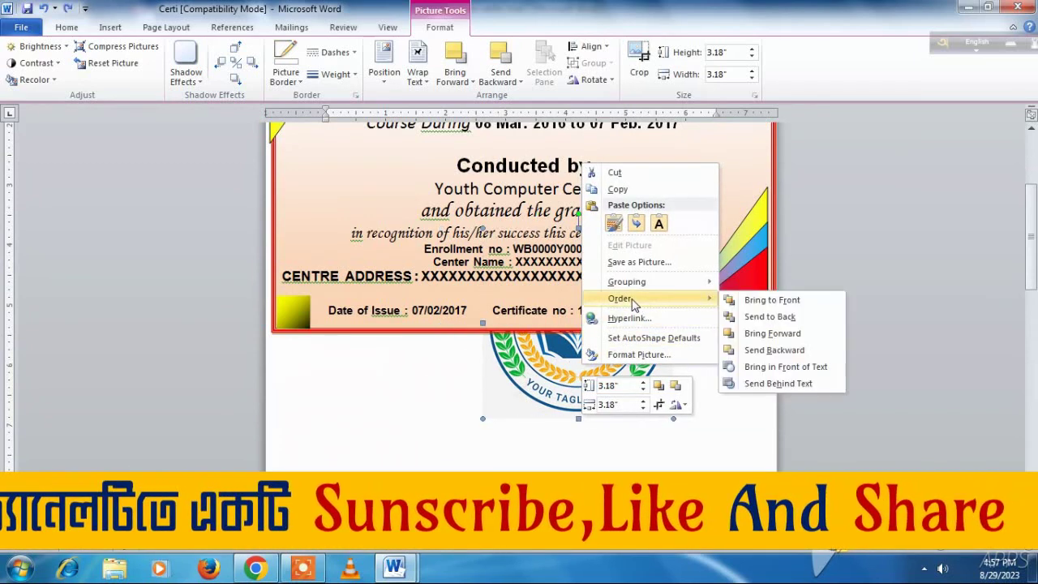
pyautogui.click(776, 333)
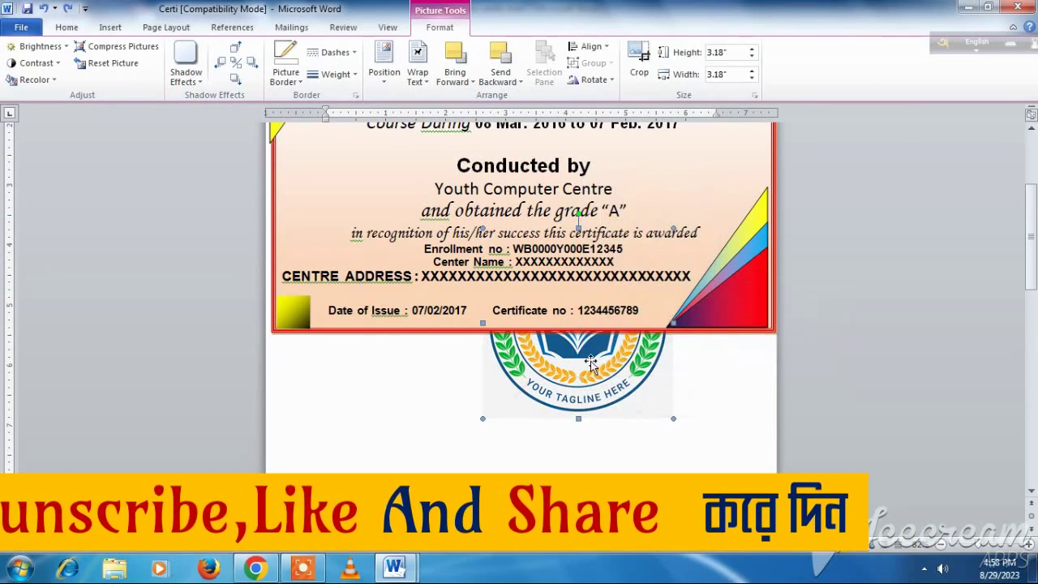
pyautogui.rightClick(593, 162)
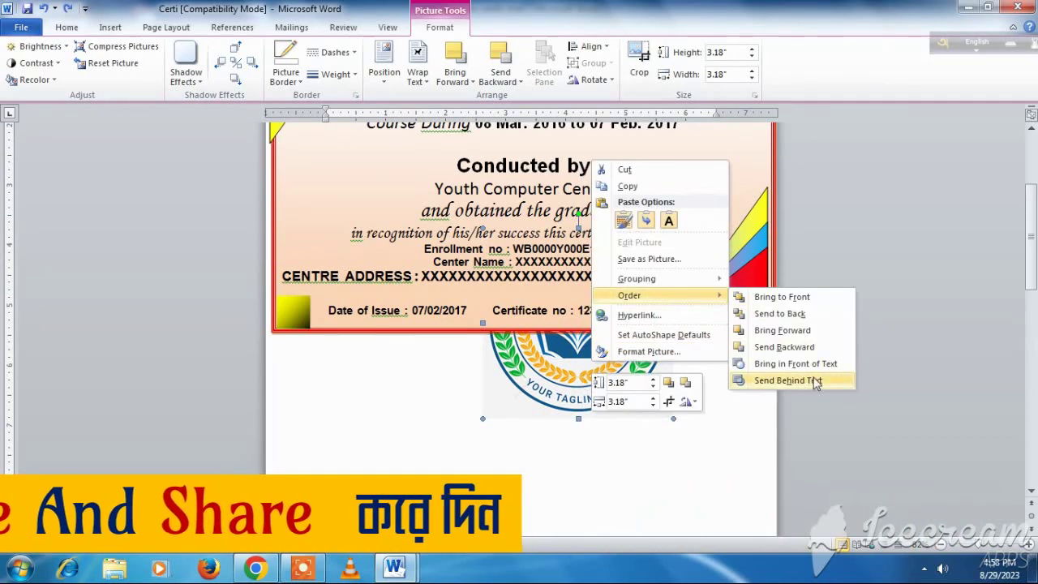
pyautogui.click(808, 371)
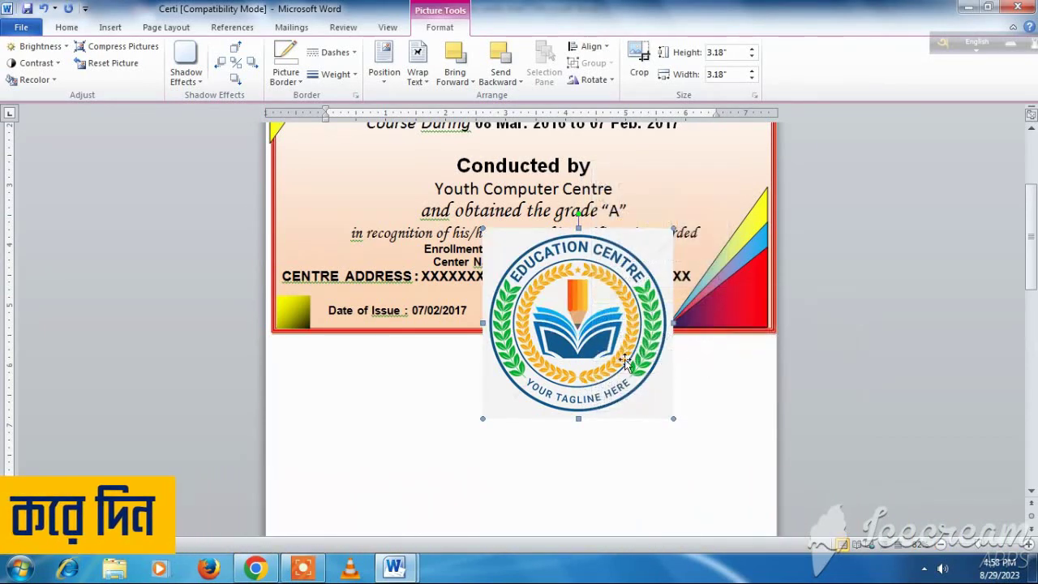
pyautogui.rightClick(572, 357)
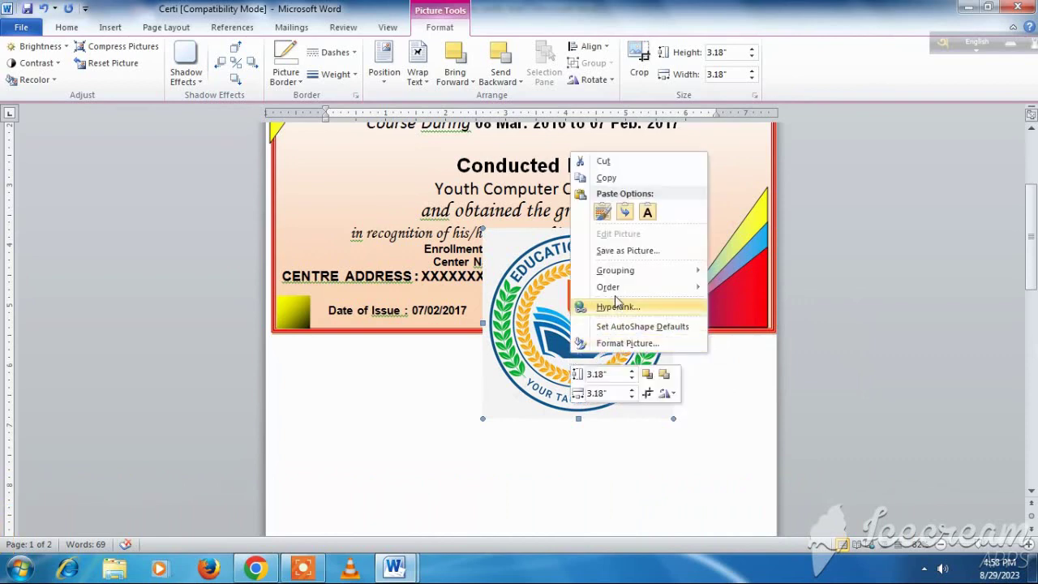
pyautogui.moveTo(608, 287)
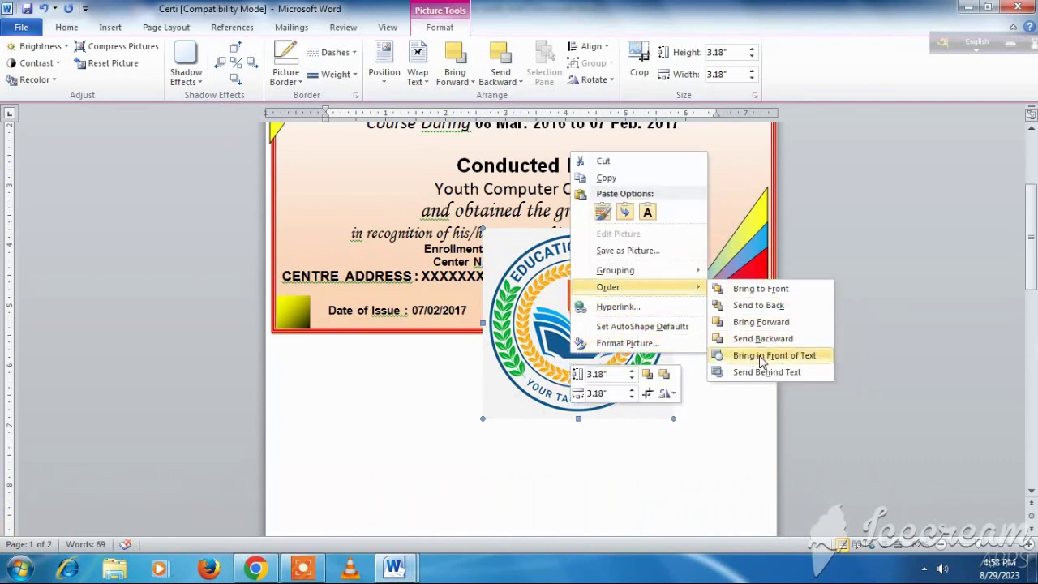
pyautogui.click(762, 362)
# Shrink the logo to a small badge about 0.92 inches square in the certificate's top-right corner
pyautogui.moveTo(652, 392); pyautogui.dragTo(683, 308)
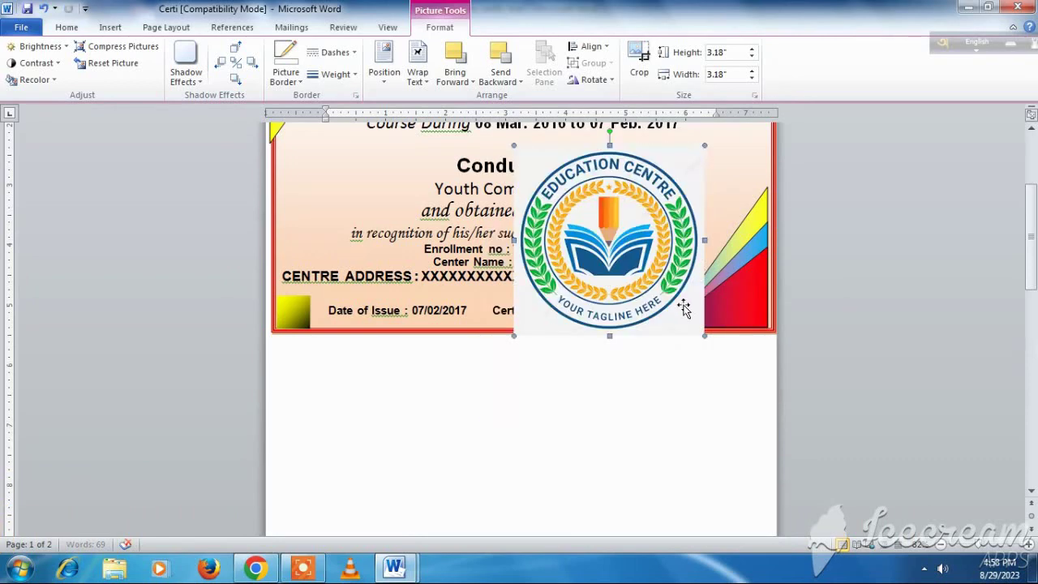
pyautogui.scroll(3, 684, 308)
pyautogui.moveTo(616, 442); pyautogui.dragTo(655, 320)
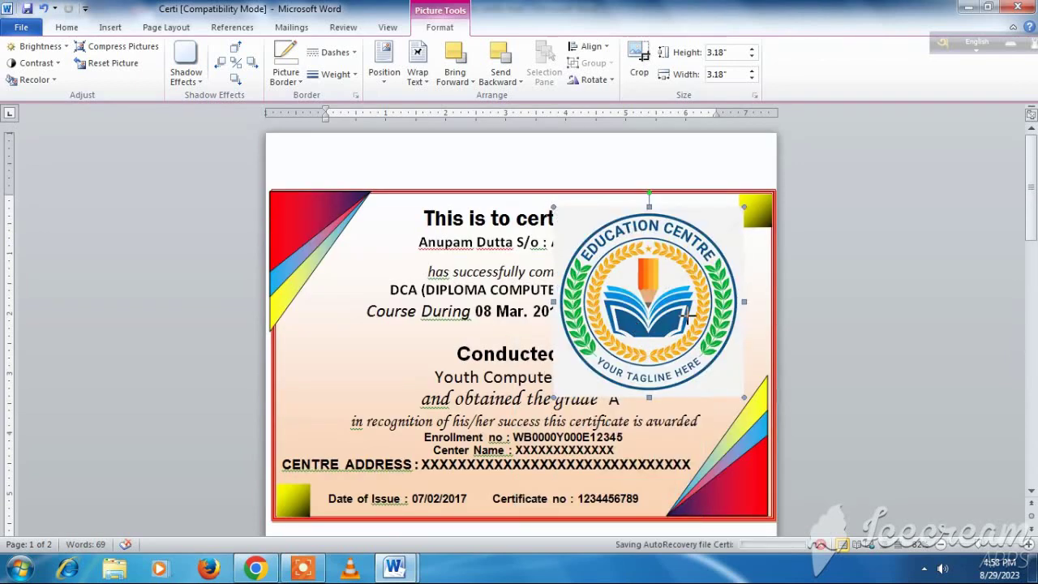
pyautogui.moveTo(715, 338)
pyautogui.mouseDown()
pyautogui.moveTo(695, 349)
pyautogui.moveTo(702, 224)
pyautogui.mouseUp()
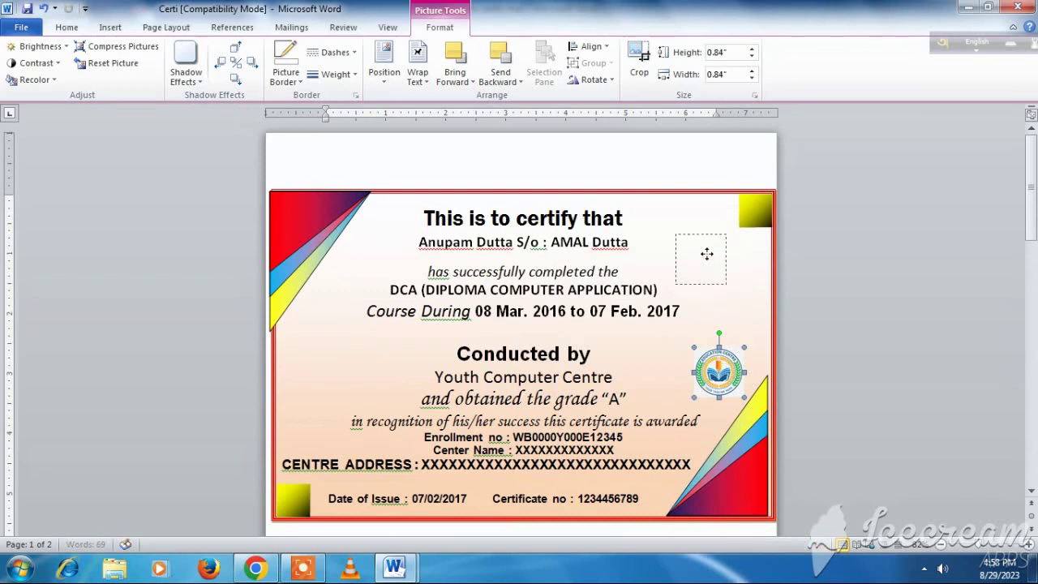
pyautogui.click(635, 373)
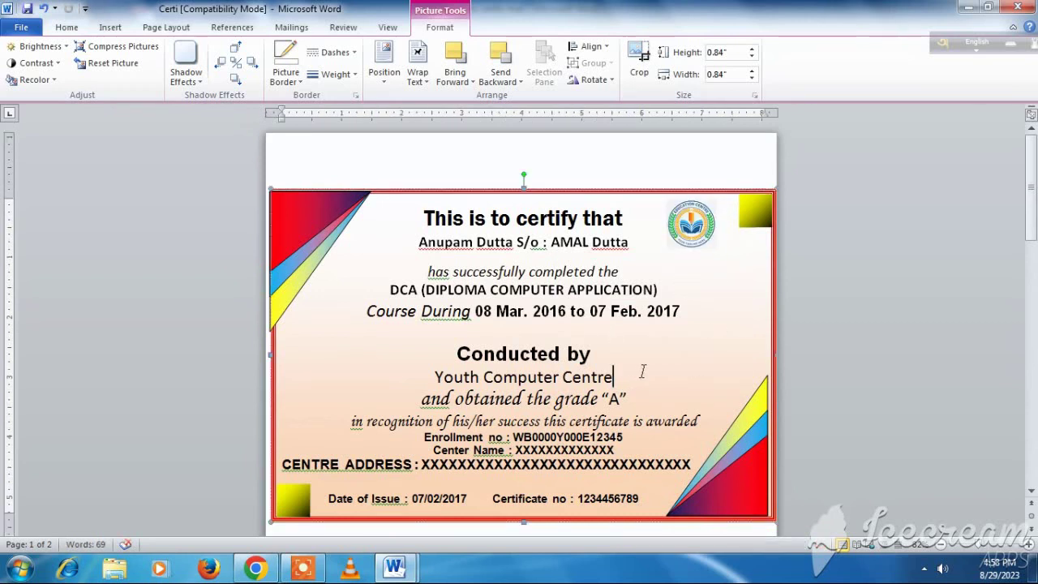
pyautogui.click(699, 225)
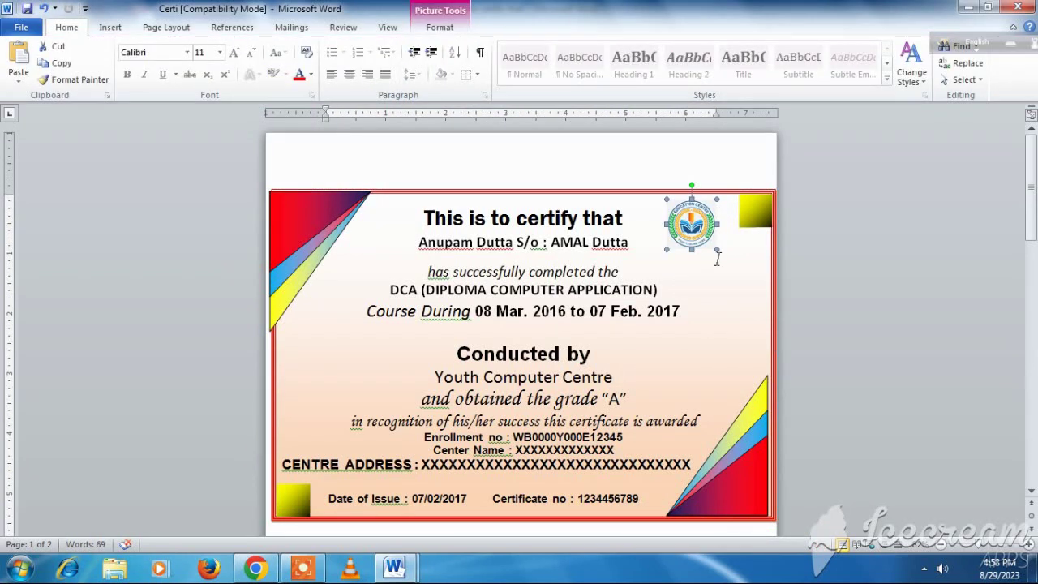
pyautogui.moveTo(721, 252)
pyautogui.mouseDown()
pyautogui.moveTo(694, 243)
pyautogui.moveTo(702, 234)
pyautogui.mouseUp()
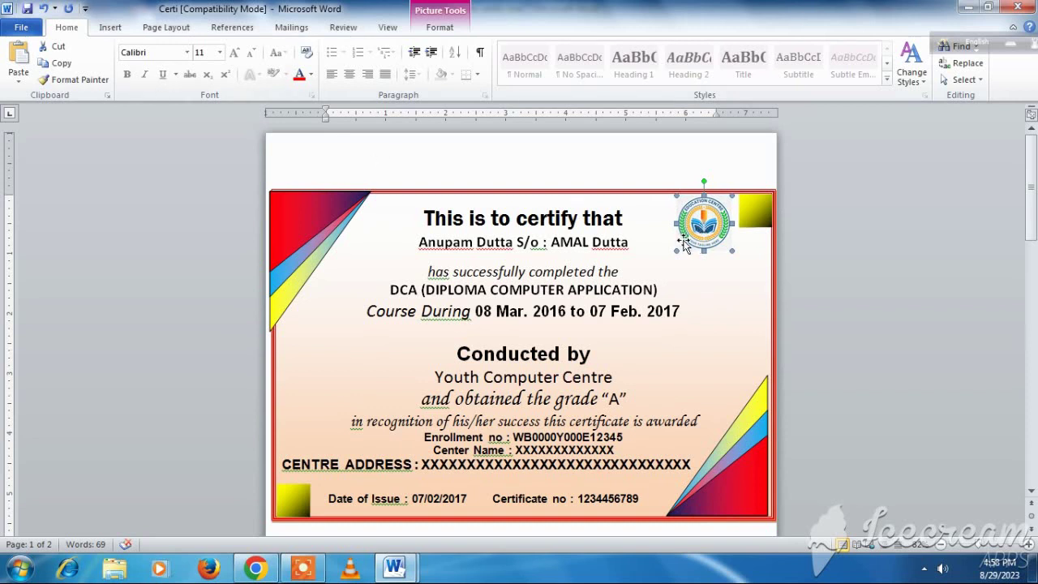
# Adjust the logo's brightness from the picture format options
pyautogui.doubleClick(694, 231)
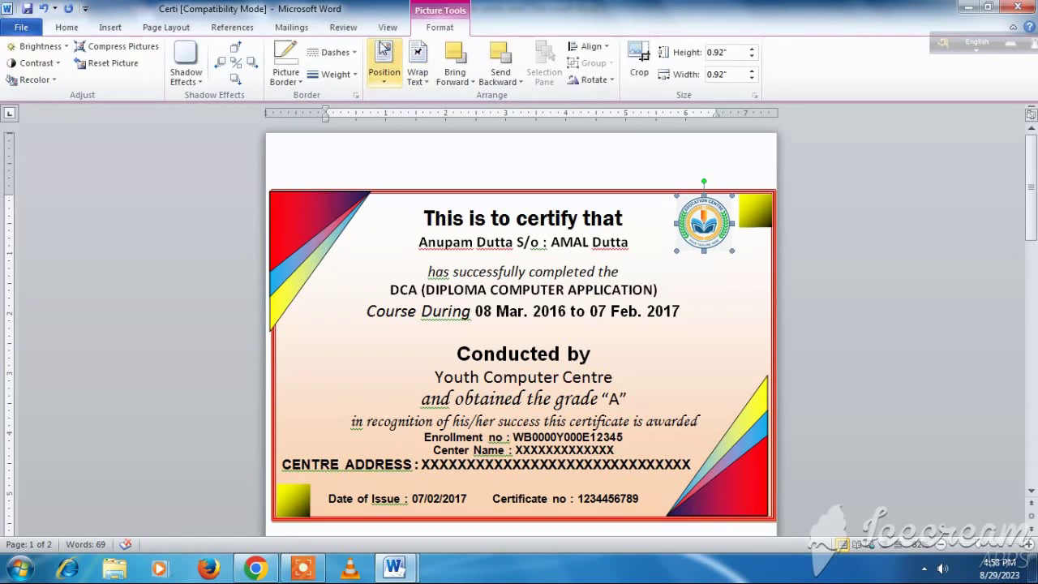
pyautogui.click(41, 49)
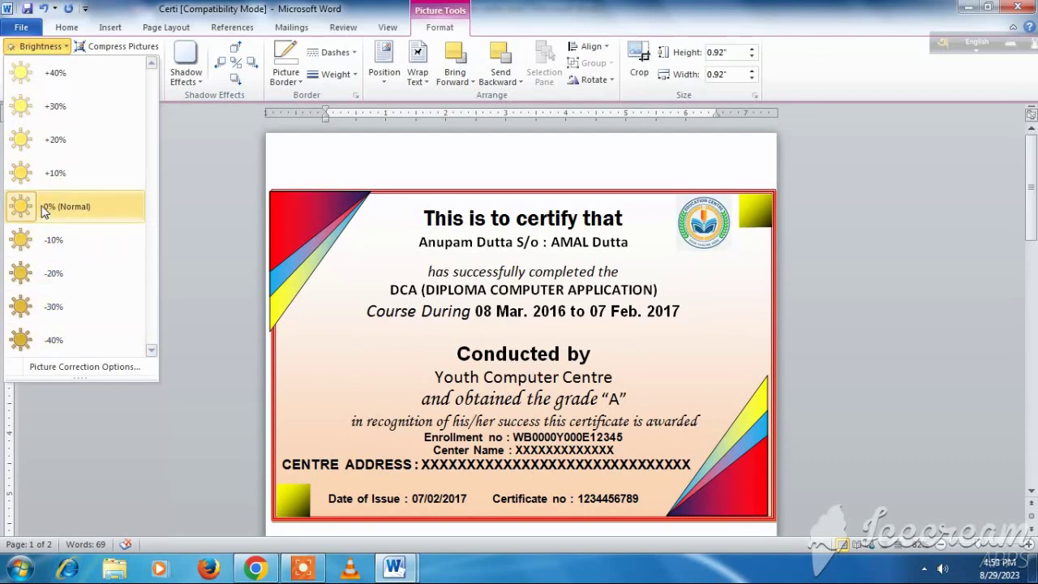
pyautogui.click(47, 178)
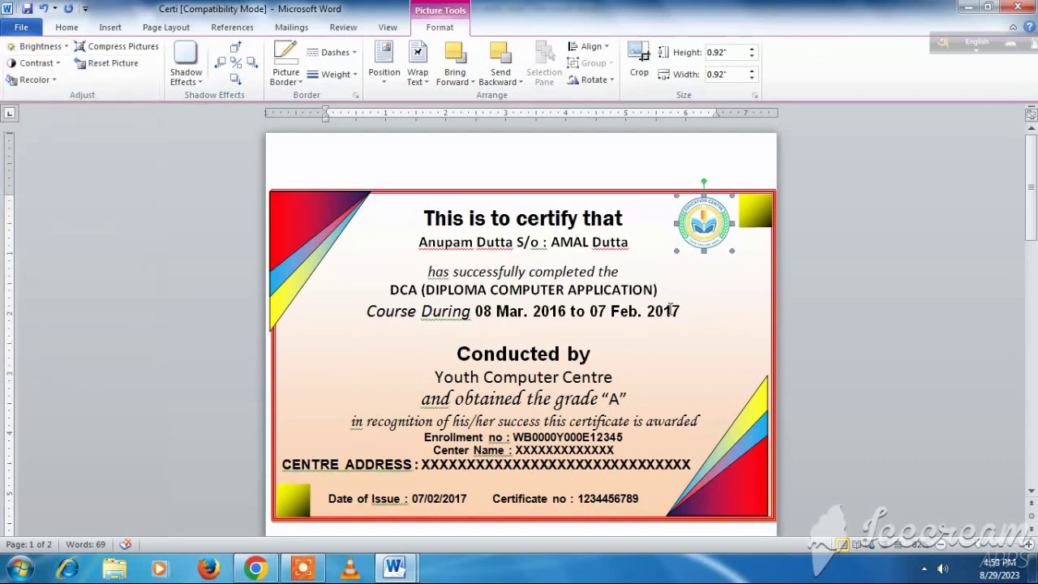
# Duplicate the top-right yellow corner square, shorten the copy slightly, and place it below the logo
pyautogui.click(722, 305)
pyautogui.click(702, 235)
pyautogui.click(690, 306)
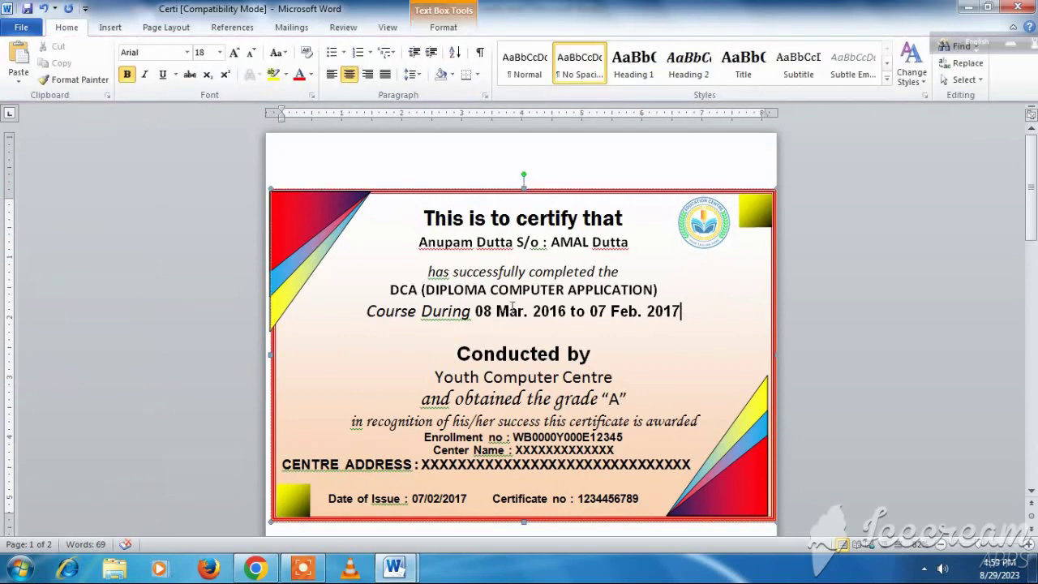
pyautogui.click(760, 213)
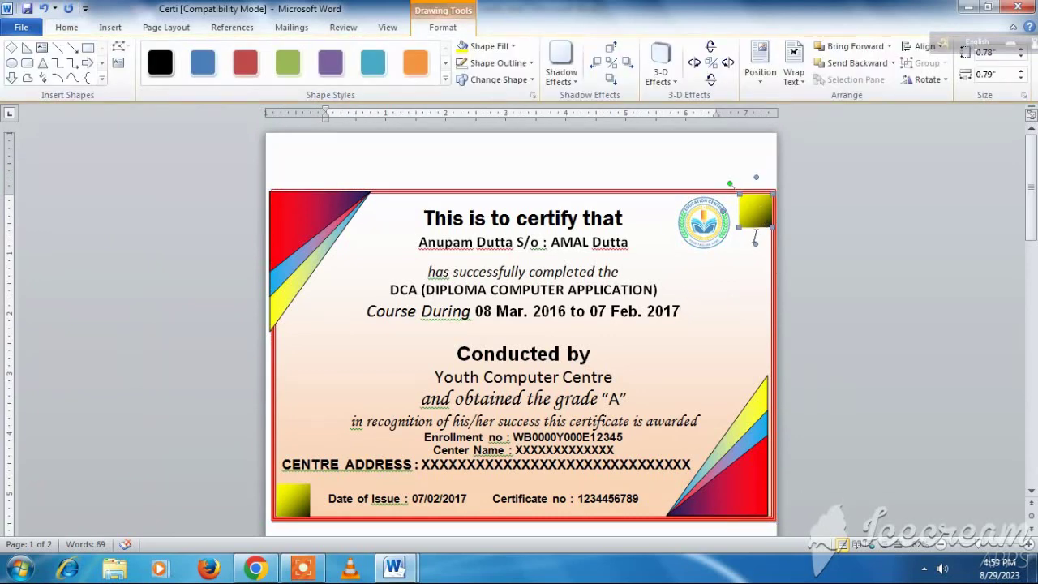
pyautogui.hotkey('ctrl', 'v')
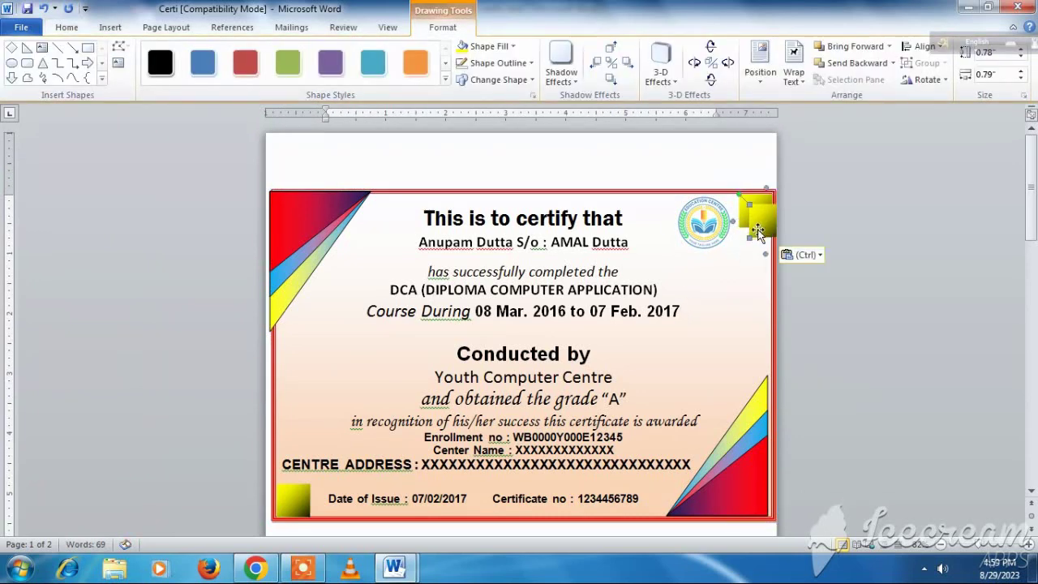
pyautogui.moveTo(753, 209); pyautogui.dragTo(741, 233)
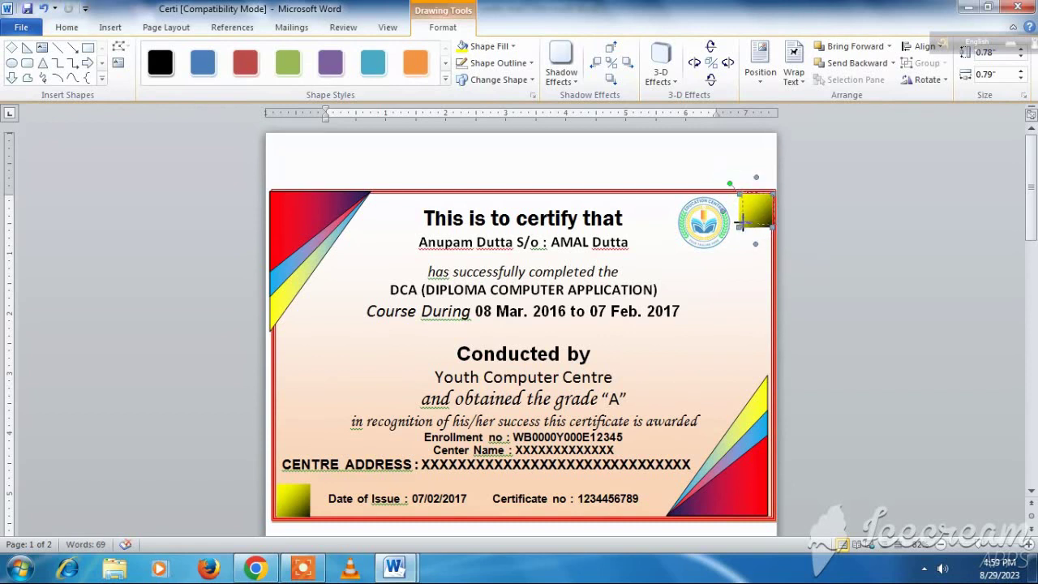
pyautogui.moveTo(740, 225); pyautogui.dragTo(740, 219)
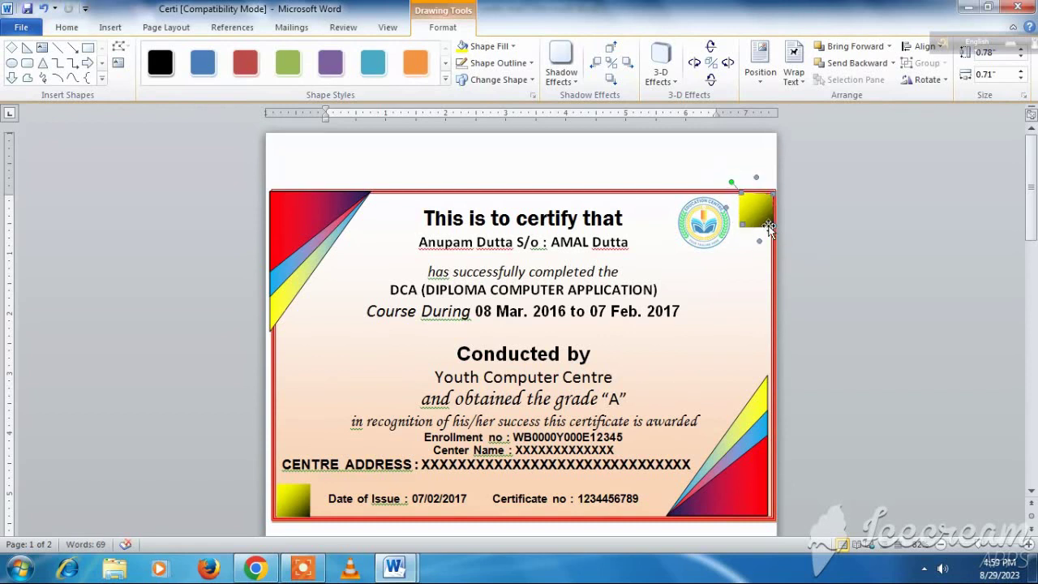
pyautogui.moveTo(746, 262); pyautogui.dragTo(732, 276)
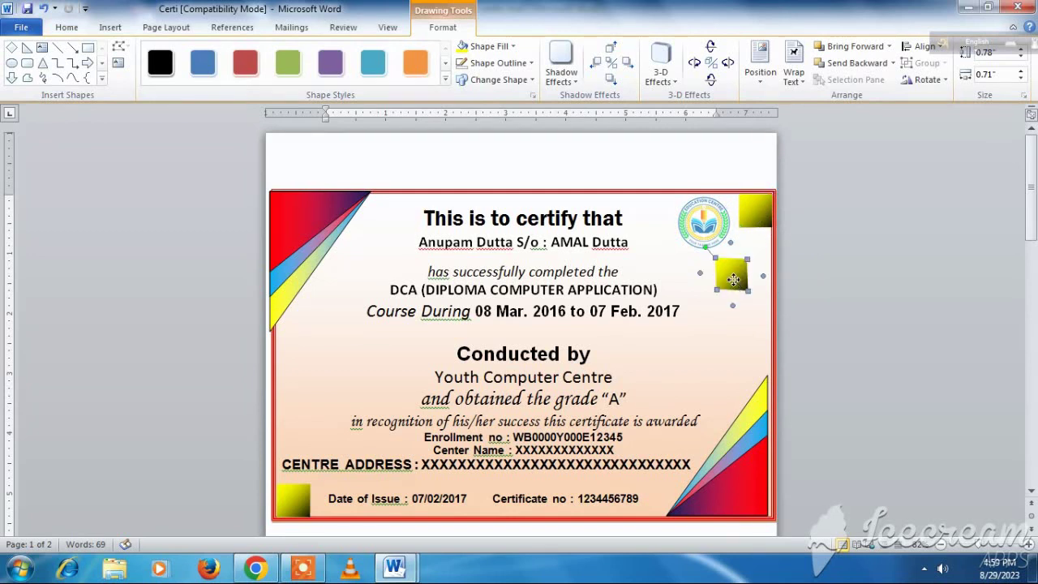
# Give the copied square a light green to red Fill Effects gradient and shorten it slightly
pyautogui.click(512, 46)
pyautogui.moveTo(497, 224)
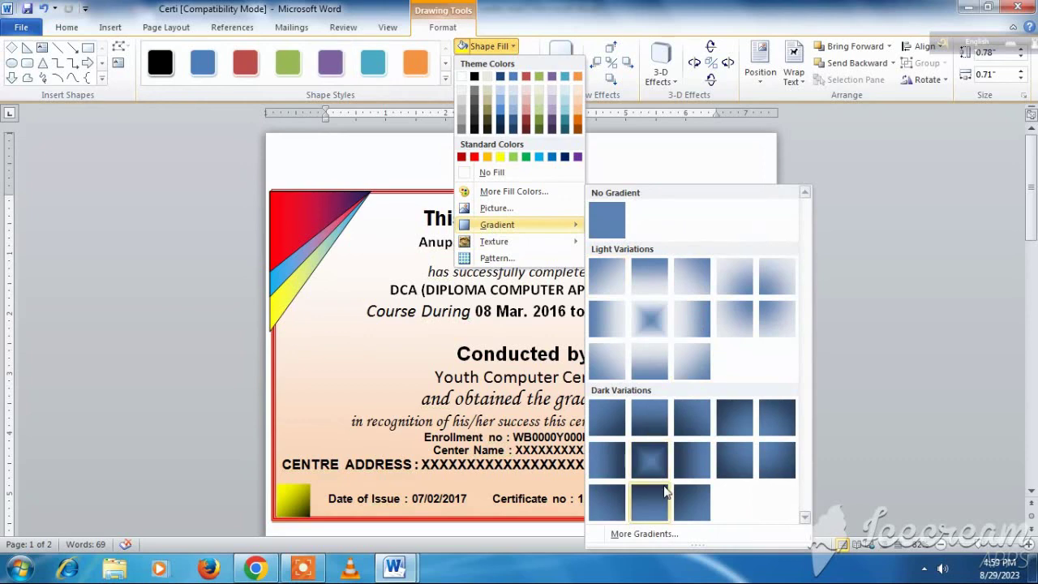
pyautogui.click(642, 534)
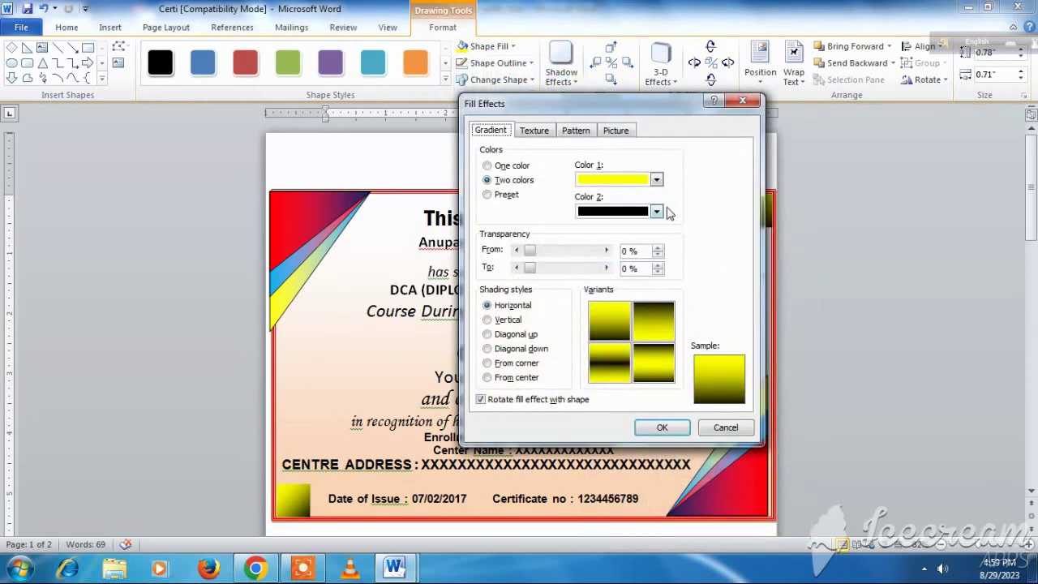
pyautogui.click(657, 179)
pyautogui.click(639, 289)
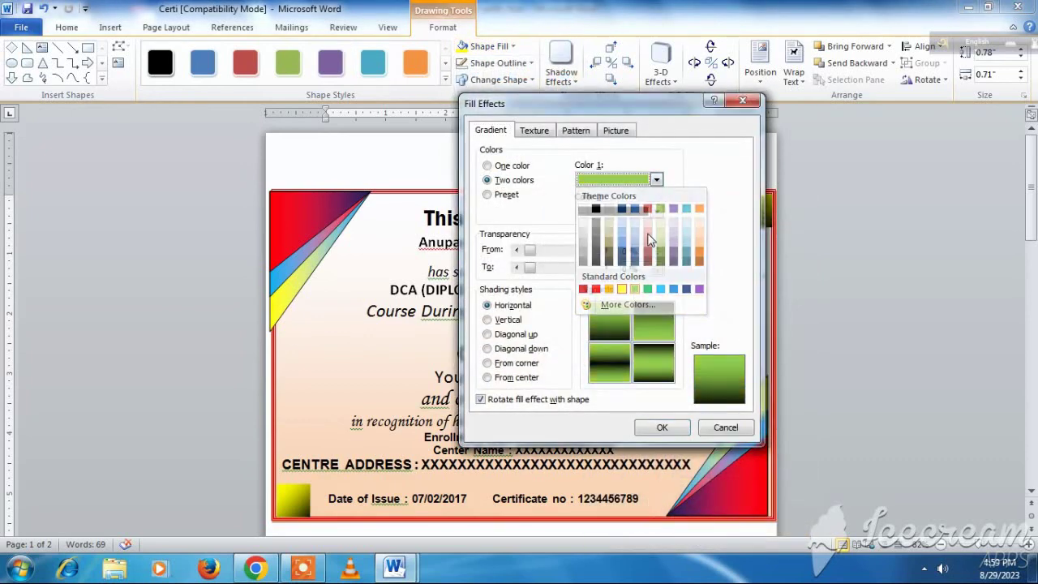
pyautogui.click(657, 211)
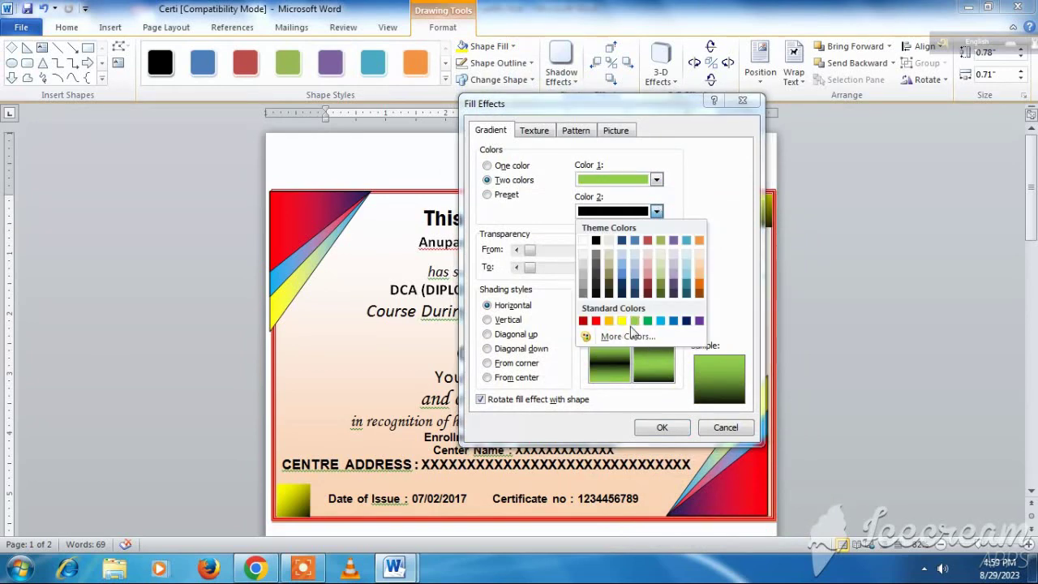
pyautogui.click(596, 321)
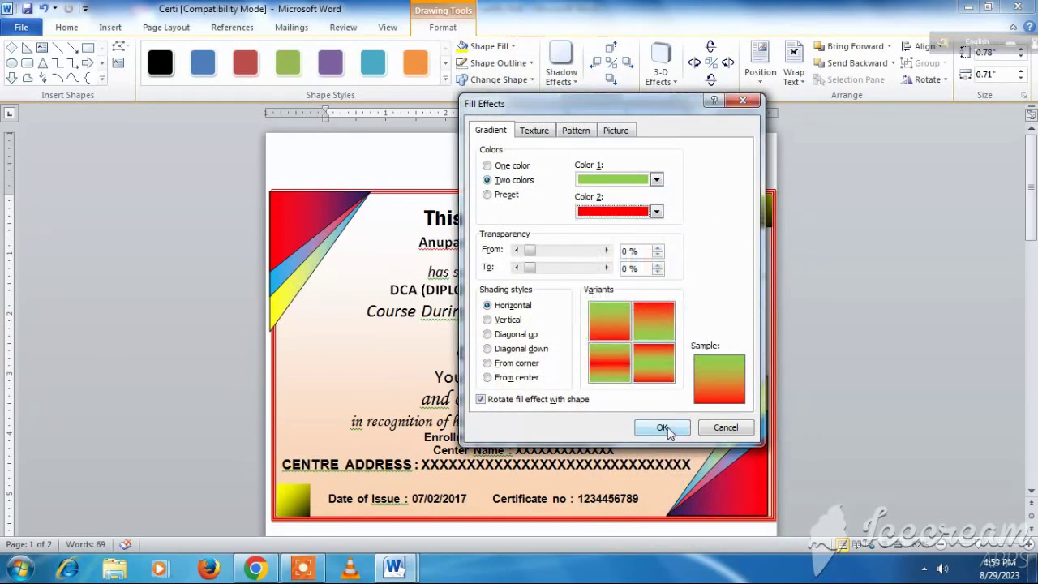
pyautogui.click(668, 431)
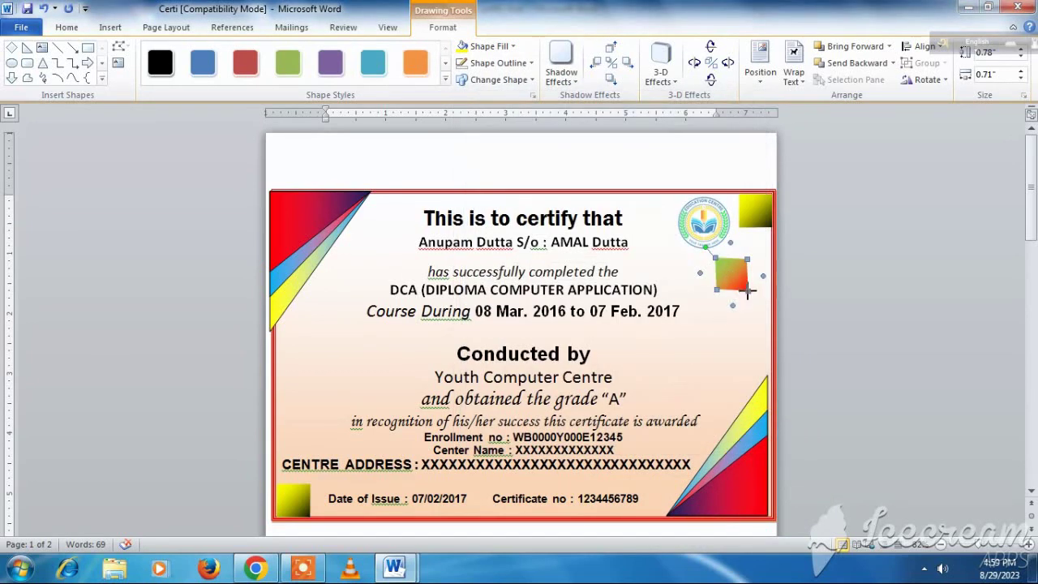
pyautogui.moveTo(746, 290); pyautogui.dragTo(742, 285)
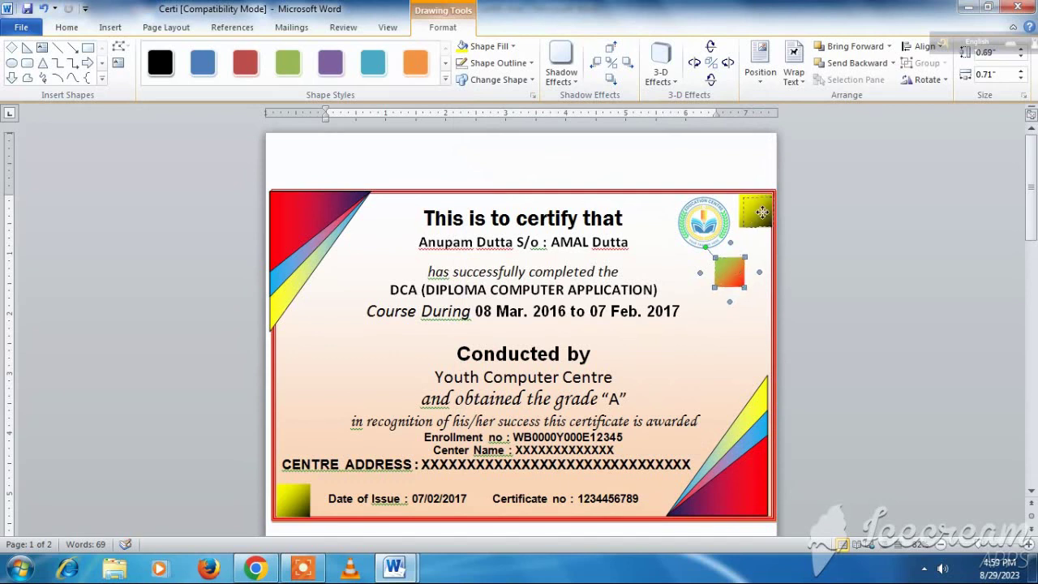
# Move the green-to-red gradient square onto the certificate's top-right corner
pyautogui.moveTo(761, 208); pyautogui.dragTo(760, 209)
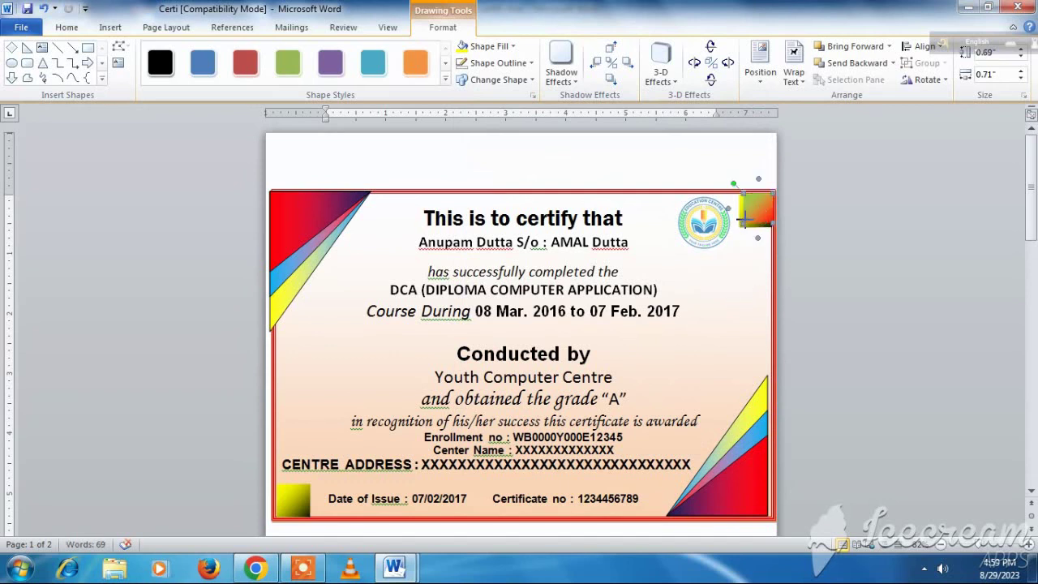
pyautogui.click(746, 261)
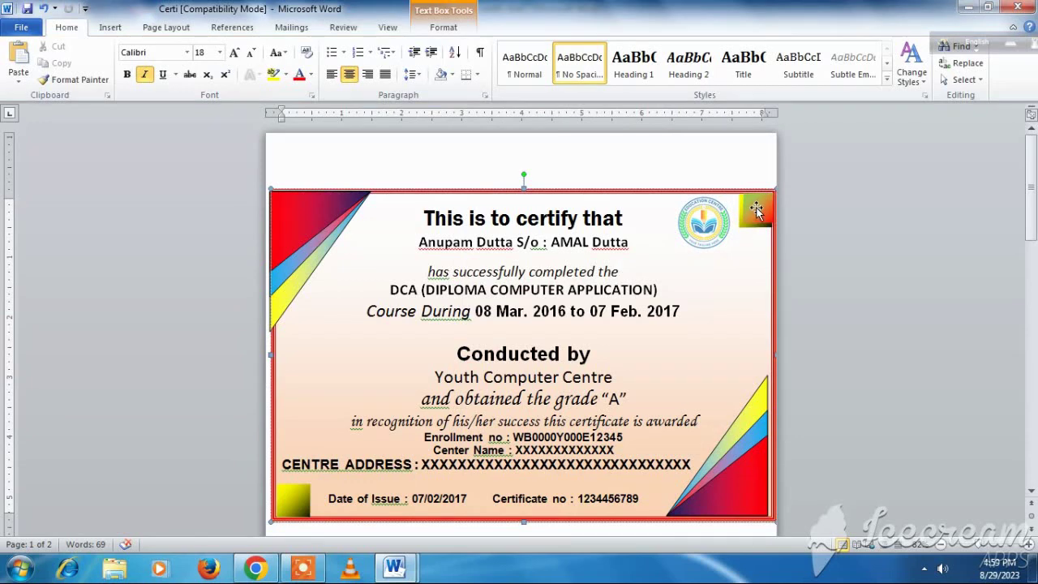
pyautogui.click(745, 225)
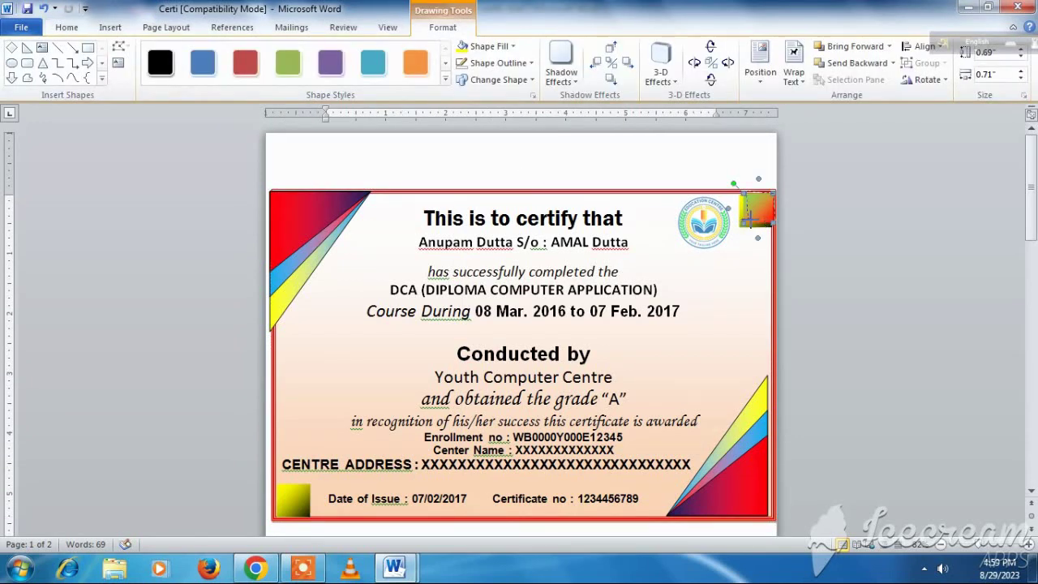
pyautogui.click(748, 252)
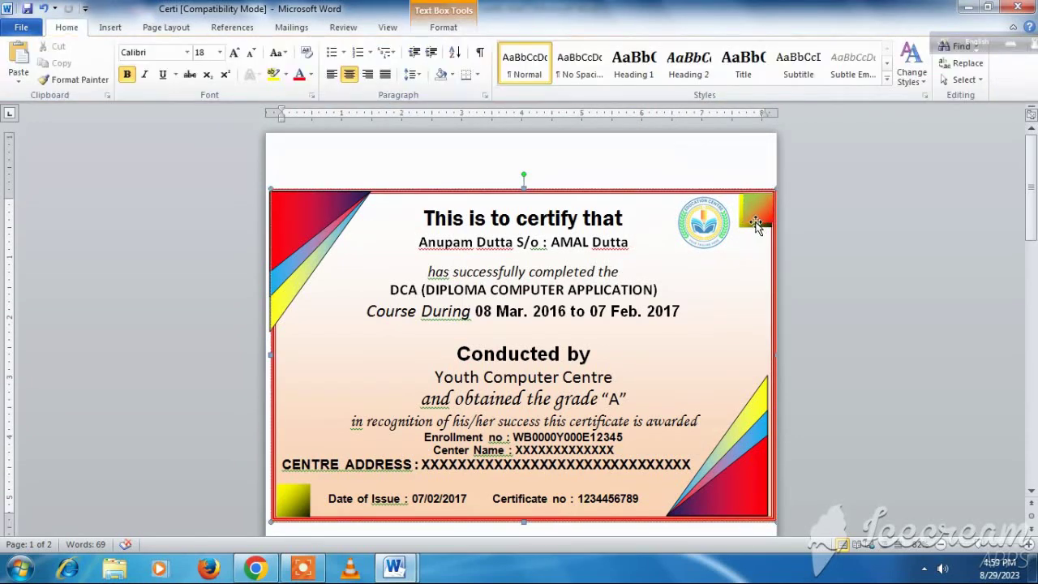
pyautogui.click(759, 215)
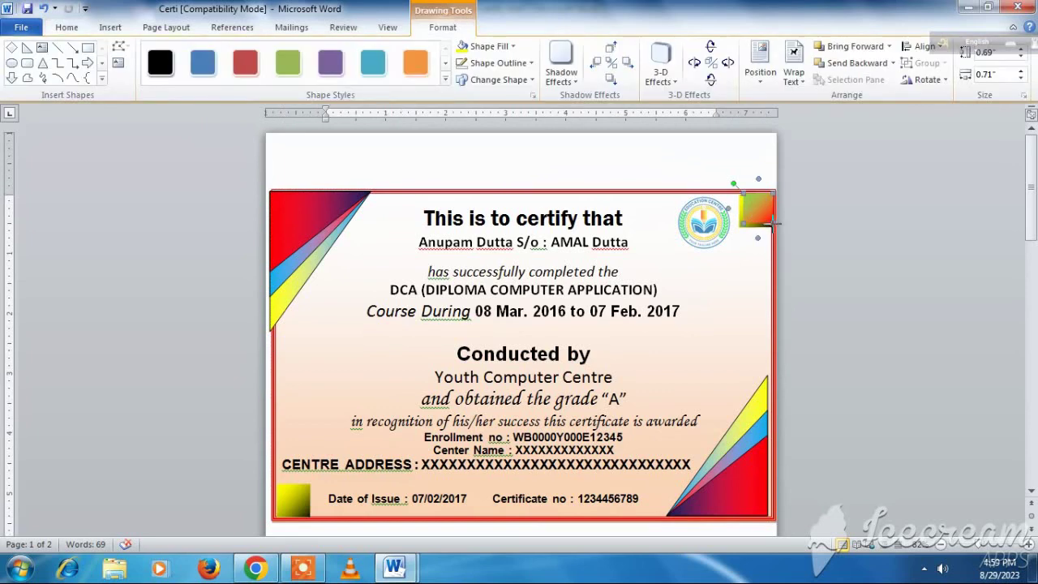
pyautogui.click(763, 248)
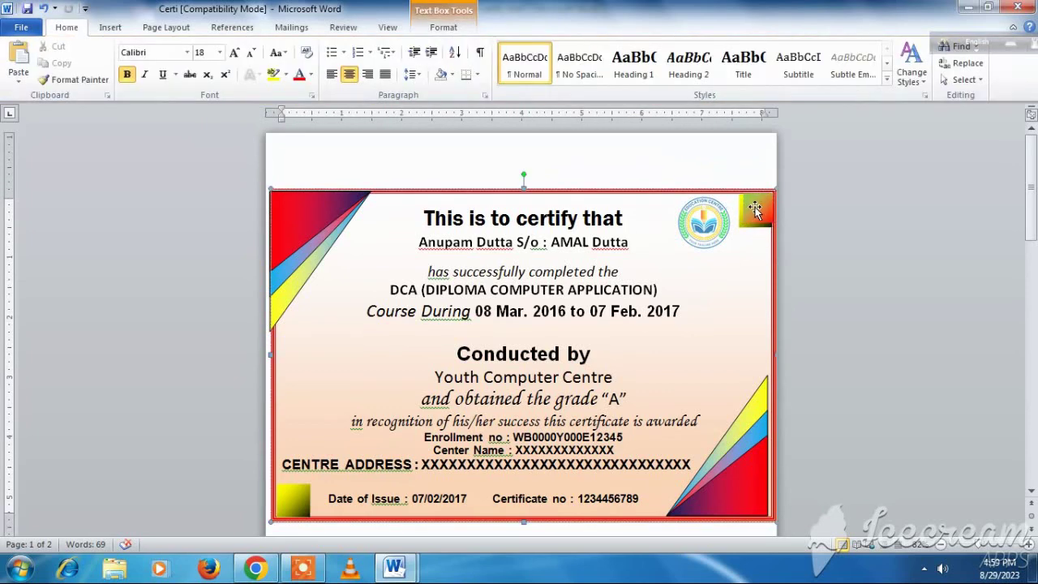
pyautogui.click(753, 197)
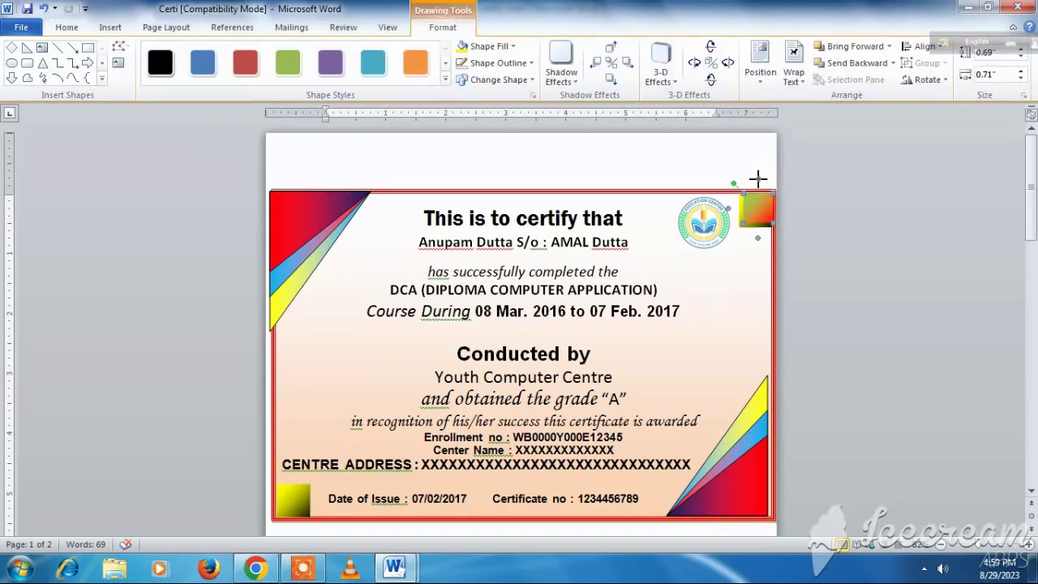
# Shorten the corner gradient square to 0.62" tall
pyautogui.moveTo(758, 180); pyautogui.dragTo(758, 186)
pyautogui.click(756, 243)
pyautogui.click(763, 217)
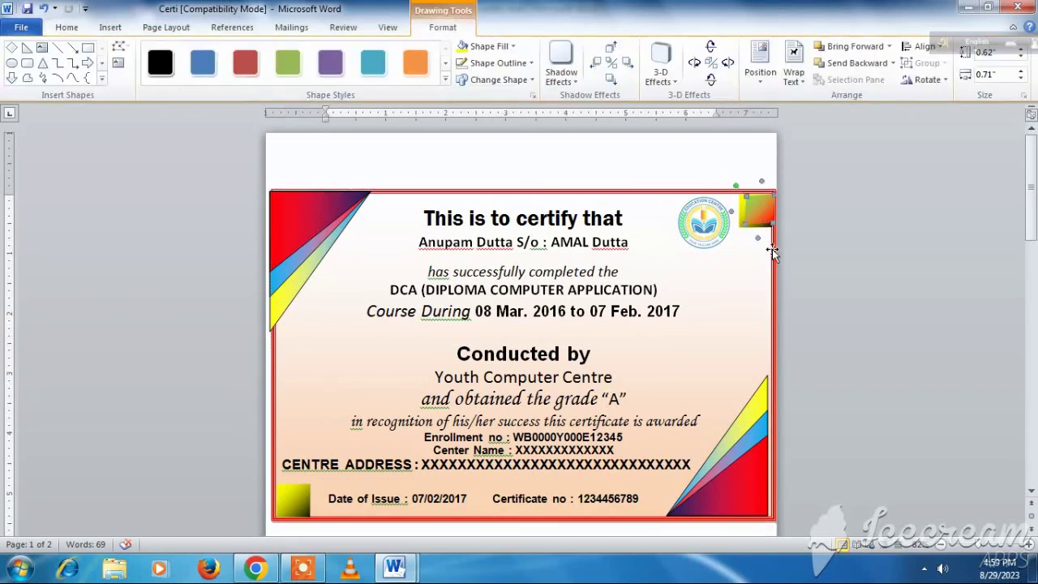
pyautogui.click(755, 282)
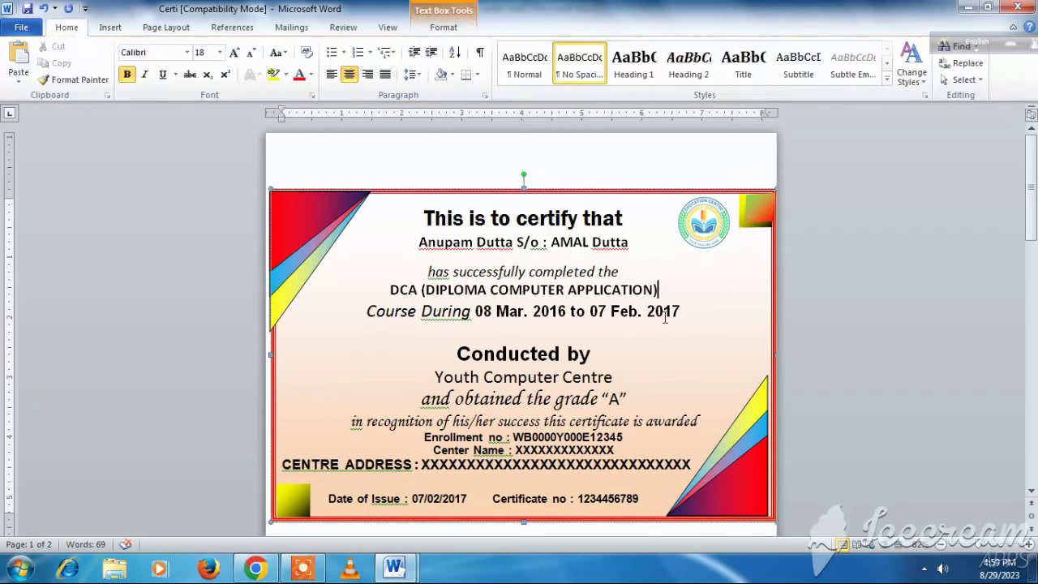
# Copy and paste the corner square to create a duplicate
pyautogui.click(758, 212)
pyautogui.hotkey('ctrl', 'c')
pyautogui.hotkey('ctrl', 'v')
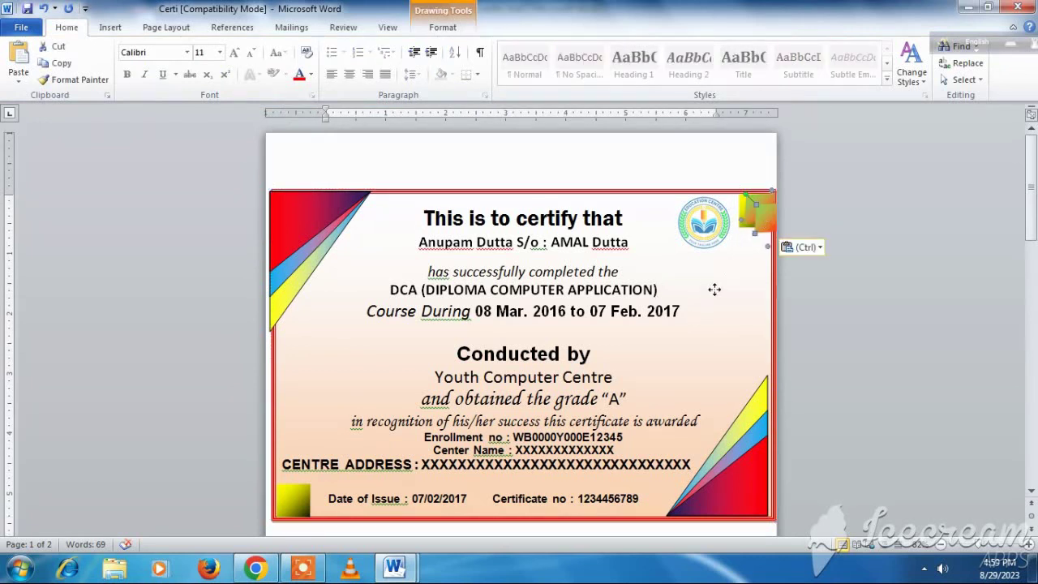
# Move the duplicate square down onto the certificate and apply a green preset style
pyautogui.moveTo(714, 289); pyautogui.dragTo(715, 289)
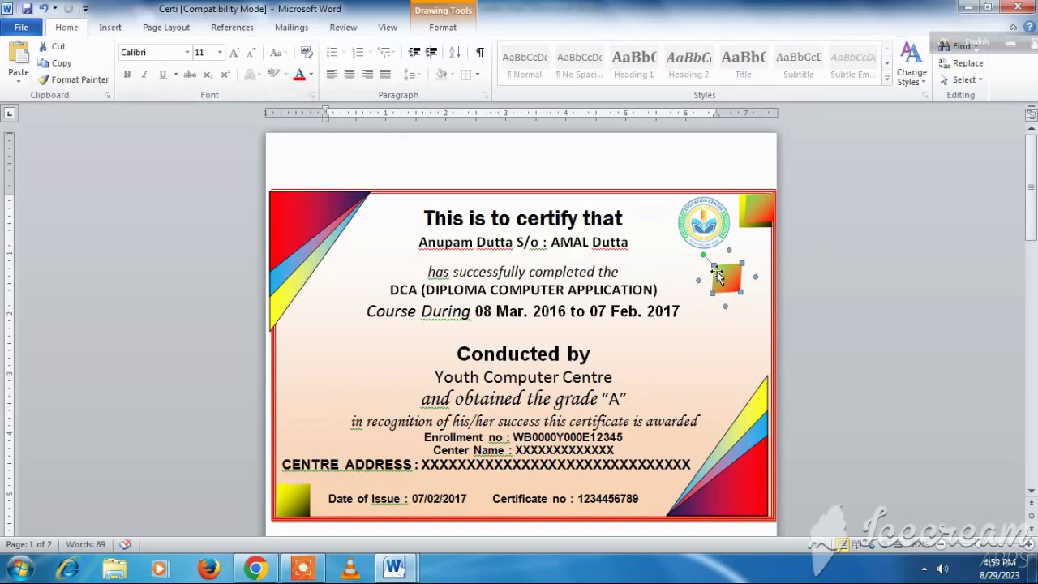
pyautogui.click(442, 26)
pyautogui.click(511, 46)
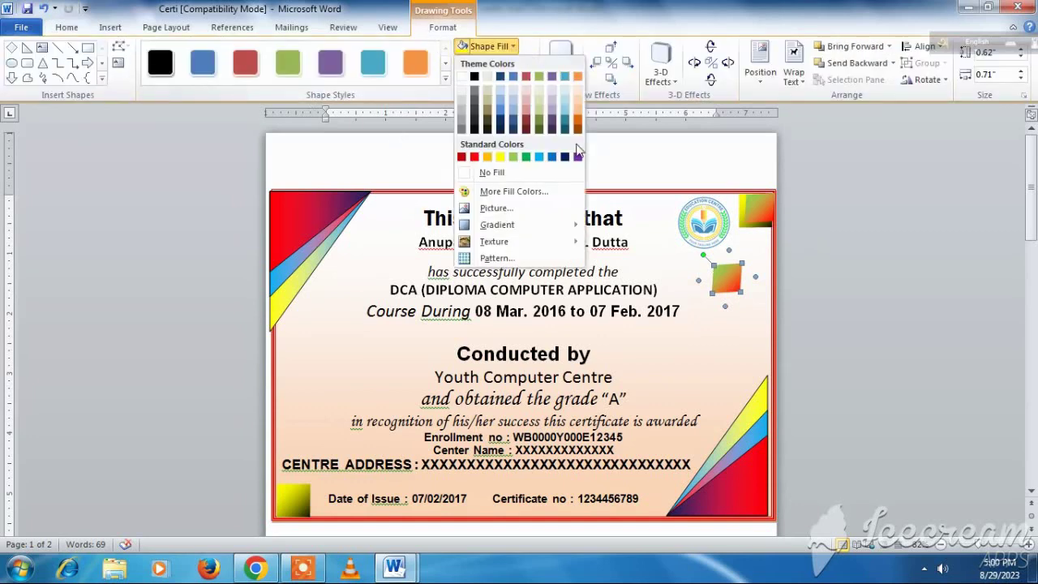
pyautogui.click(444, 82)
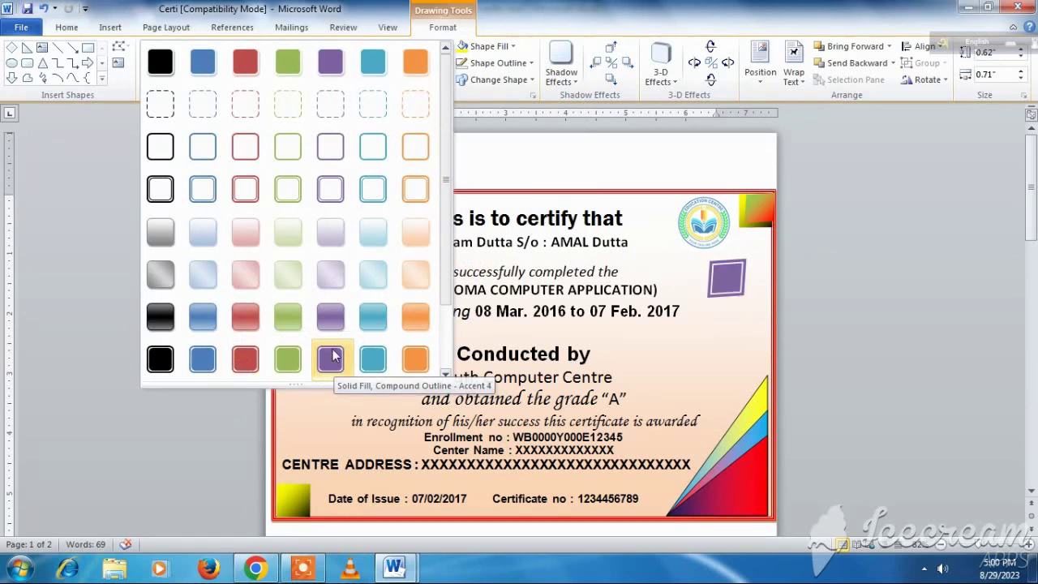
pyautogui.click(285, 321)
# Fill the duplicate square with a light-blue-to-red two-colour gradient
pyautogui.rightClick(724, 282)
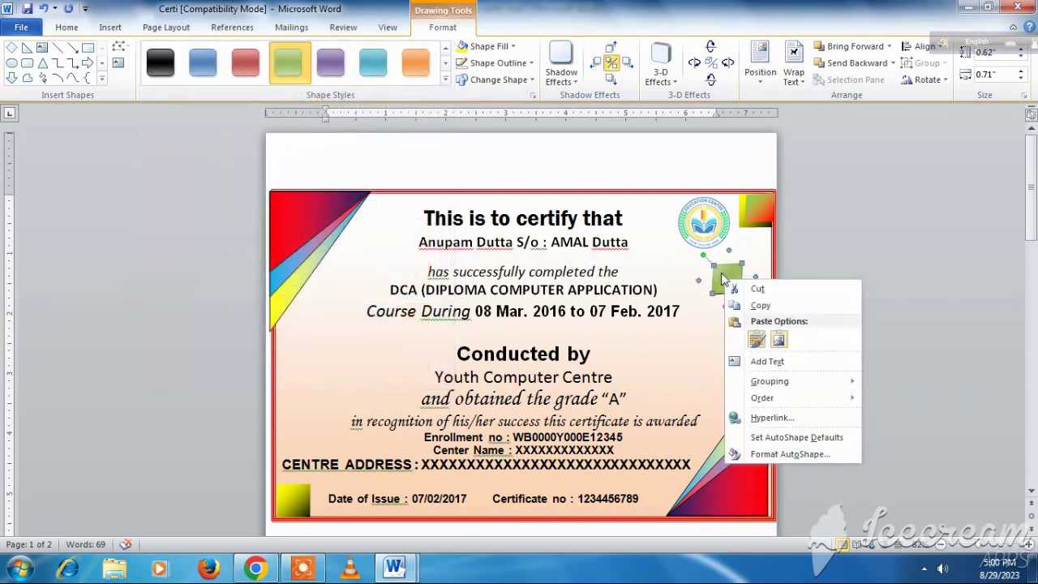
pyautogui.click(493, 46)
pyautogui.moveTo(497, 225)
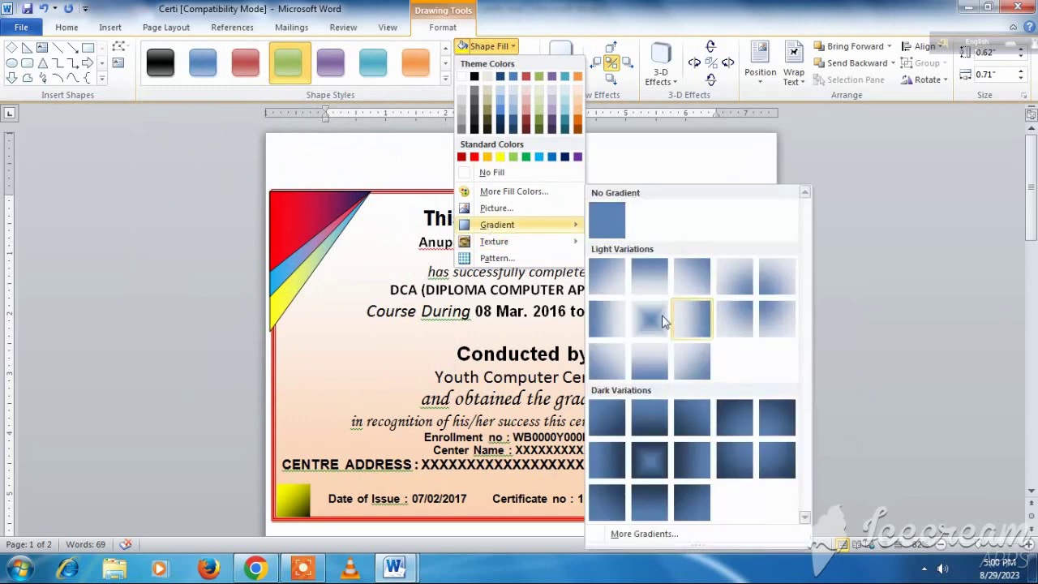
pyautogui.click(645, 534)
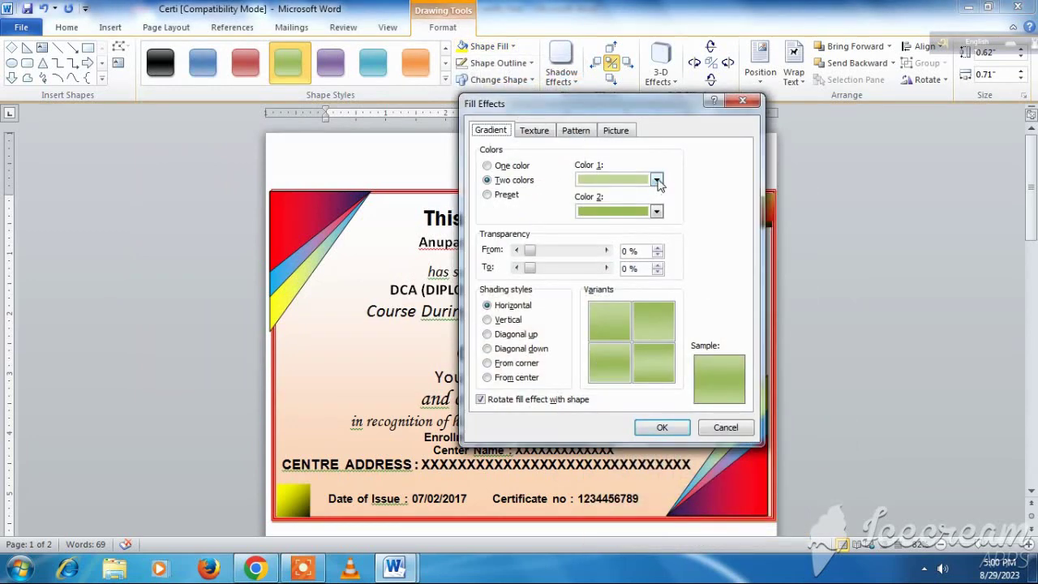
pyautogui.click(656, 180)
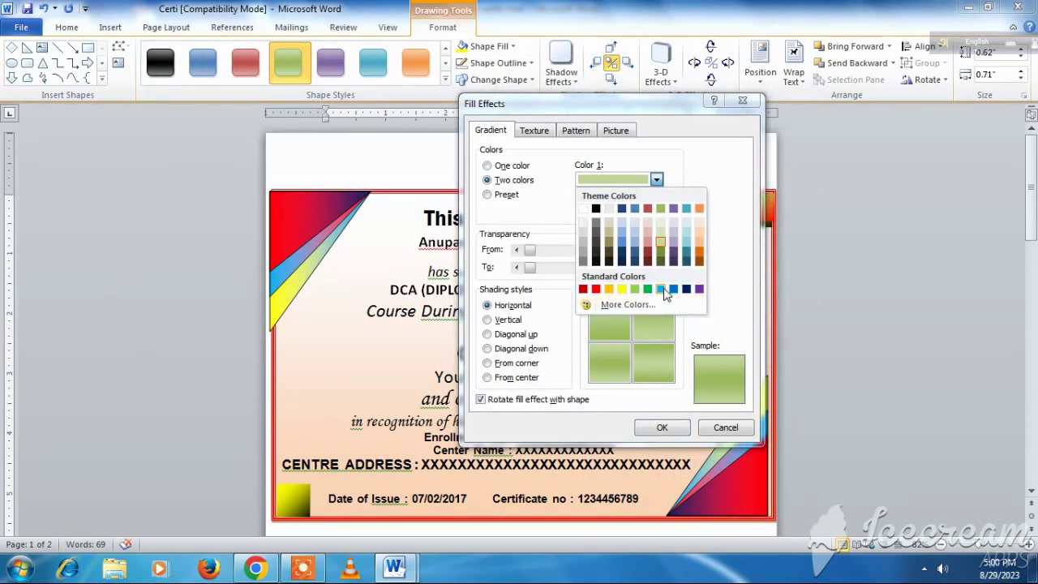
pyautogui.click(660, 290)
pyautogui.click(657, 212)
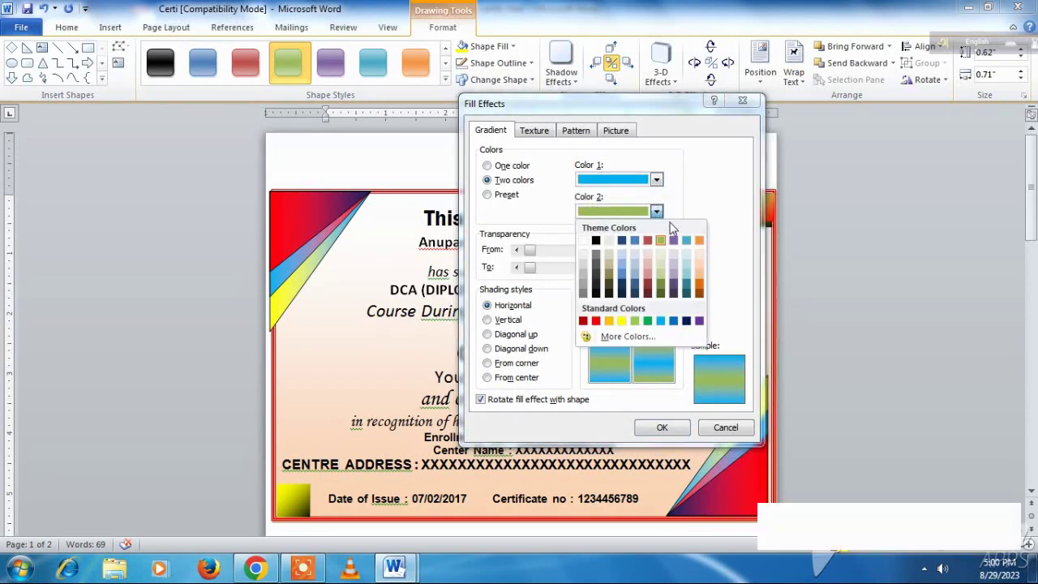
pyautogui.click(602, 324)
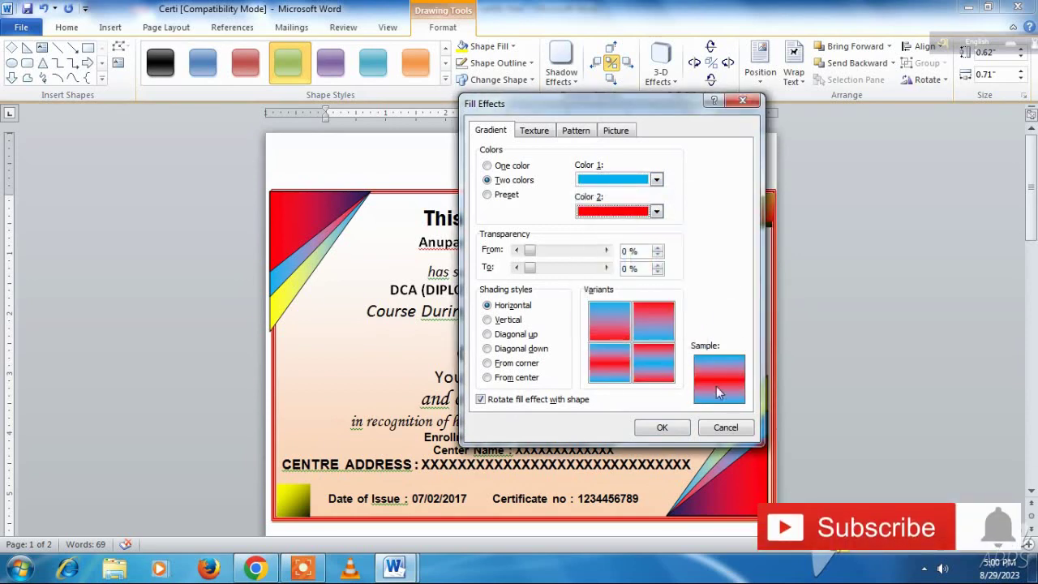
pyautogui.click(669, 433)
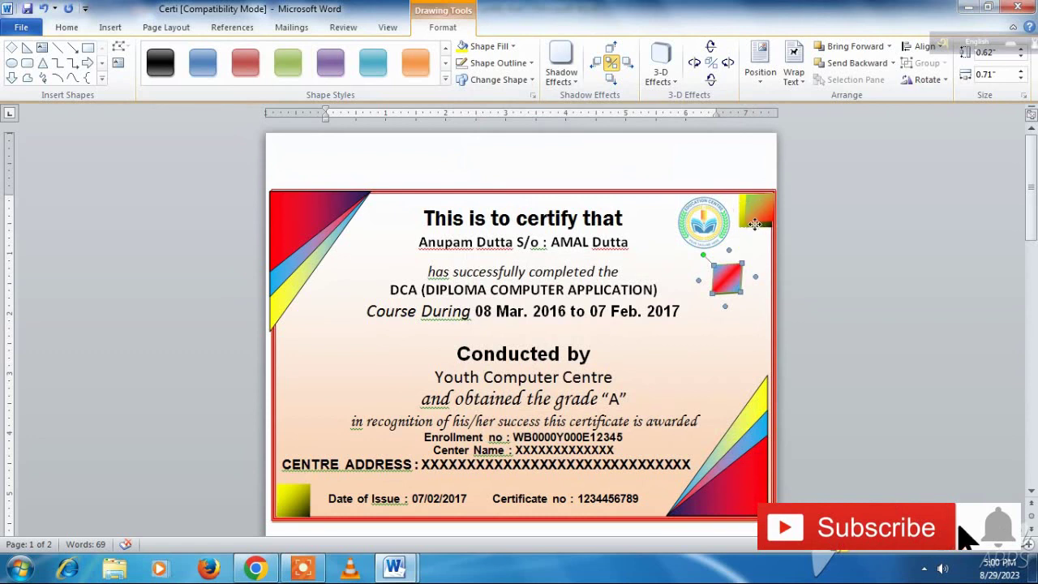
# Undo moving the blue-red square to the top-right, then nudge the small corner gradient square up
pyautogui.moveTo(726, 289)
pyautogui.mouseDown()
pyautogui.moveTo(756, 227)
pyautogui.moveTo(755, 201)
pyautogui.mouseUp()
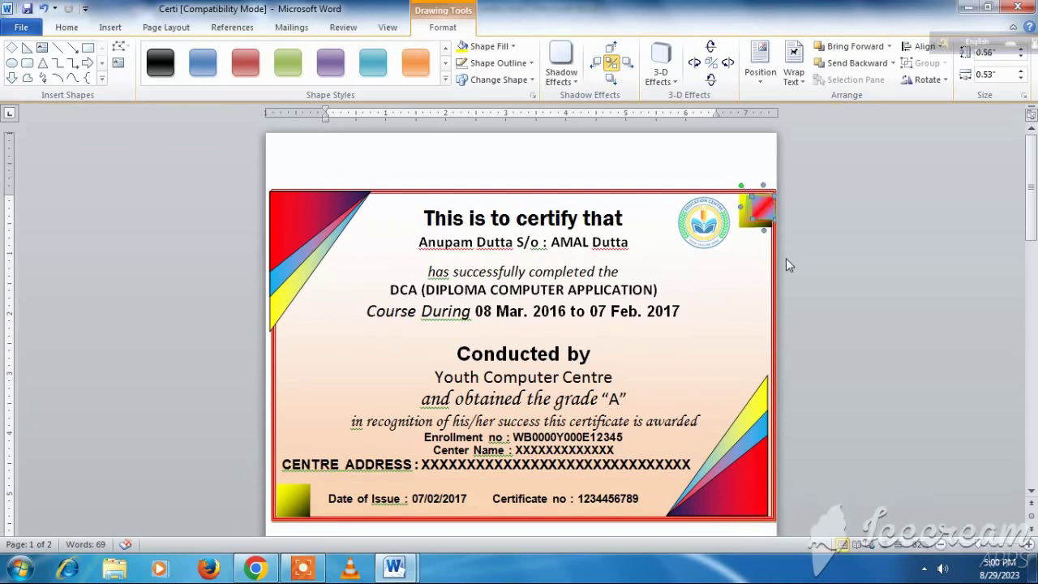
pyautogui.hotkey('ctrl', 'z')
pyautogui.click(770, 259)
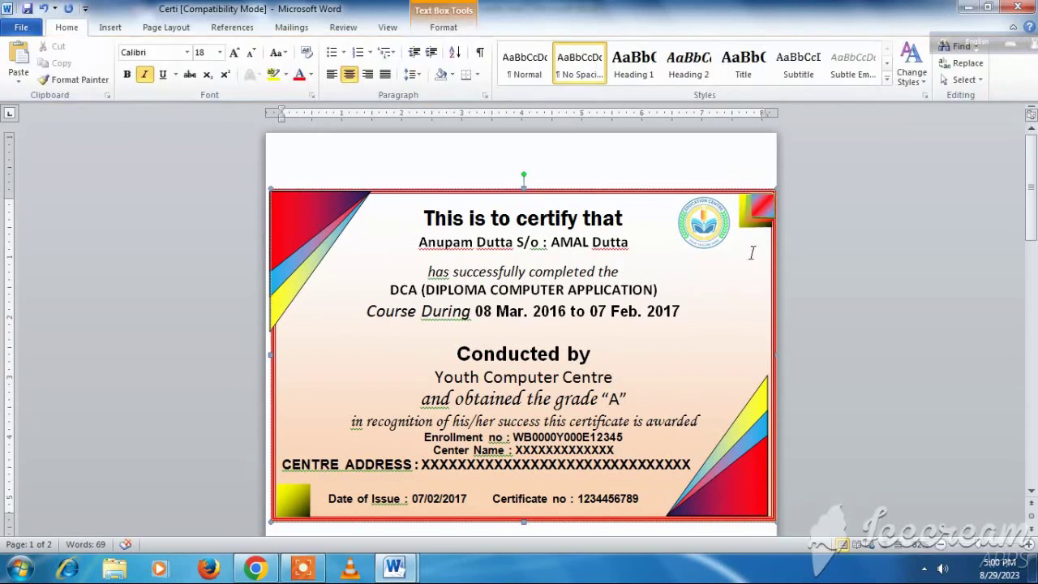
pyautogui.click(762, 216)
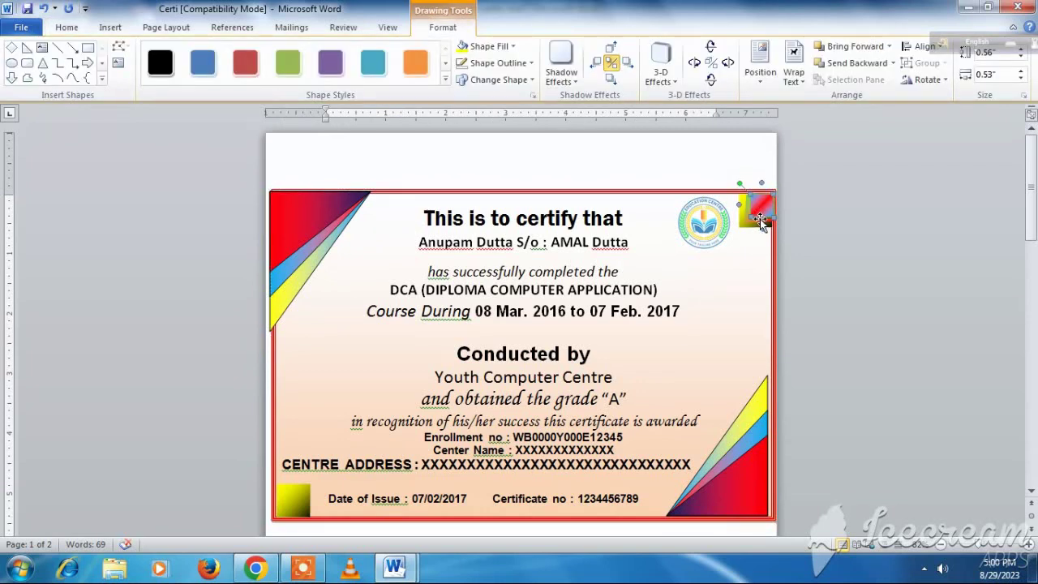
pyautogui.click(758, 231)
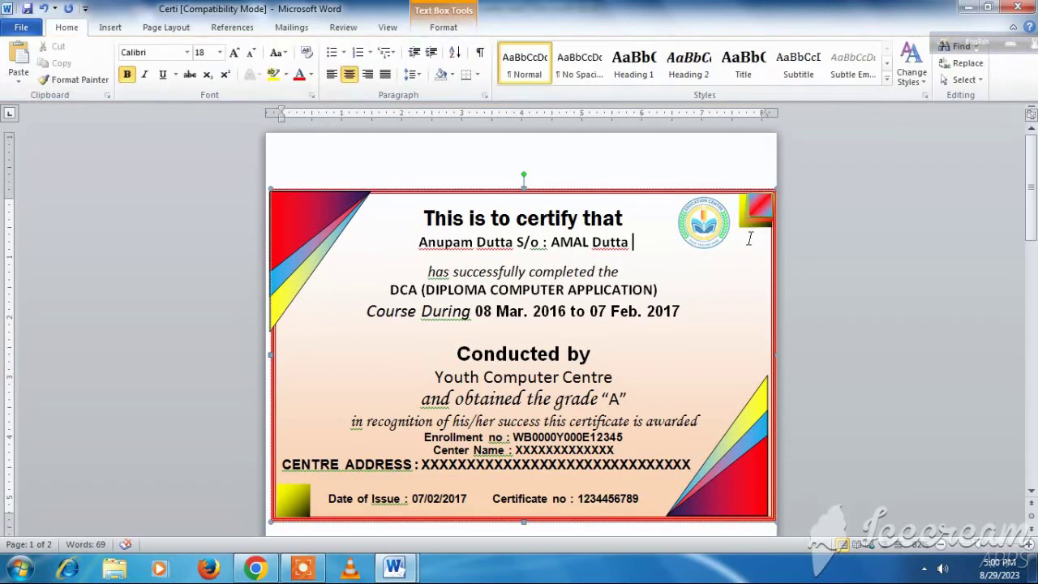
pyautogui.click(754, 217)
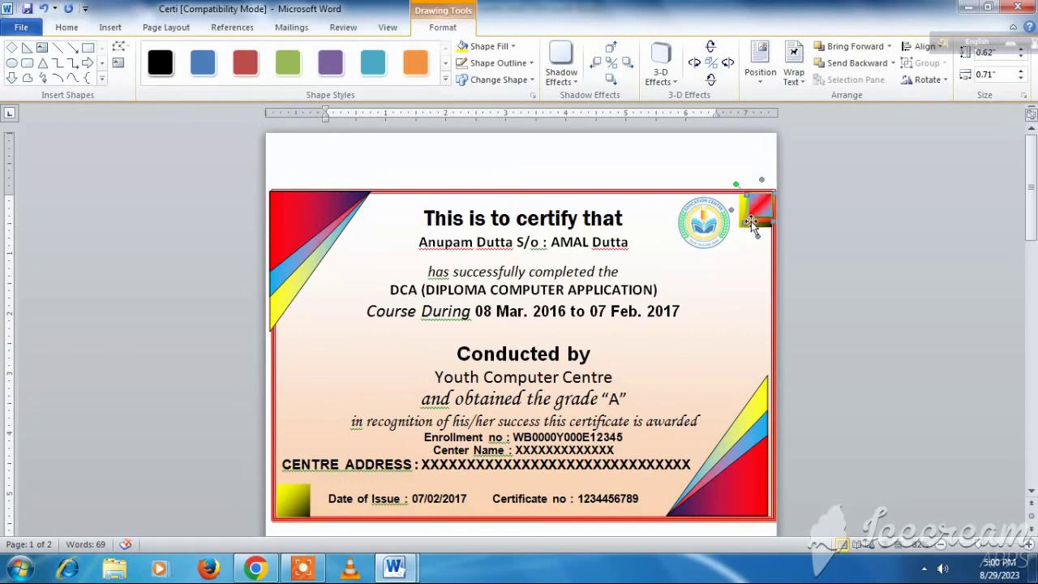
pyautogui.click(758, 218)
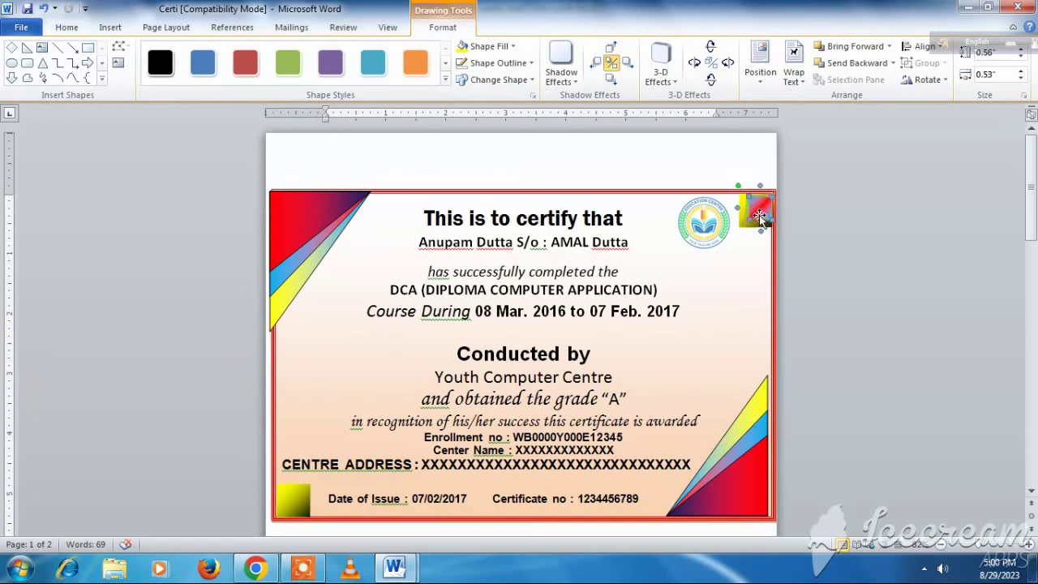
pyautogui.moveTo(759, 226); pyautogui.dragTo(758, 224)
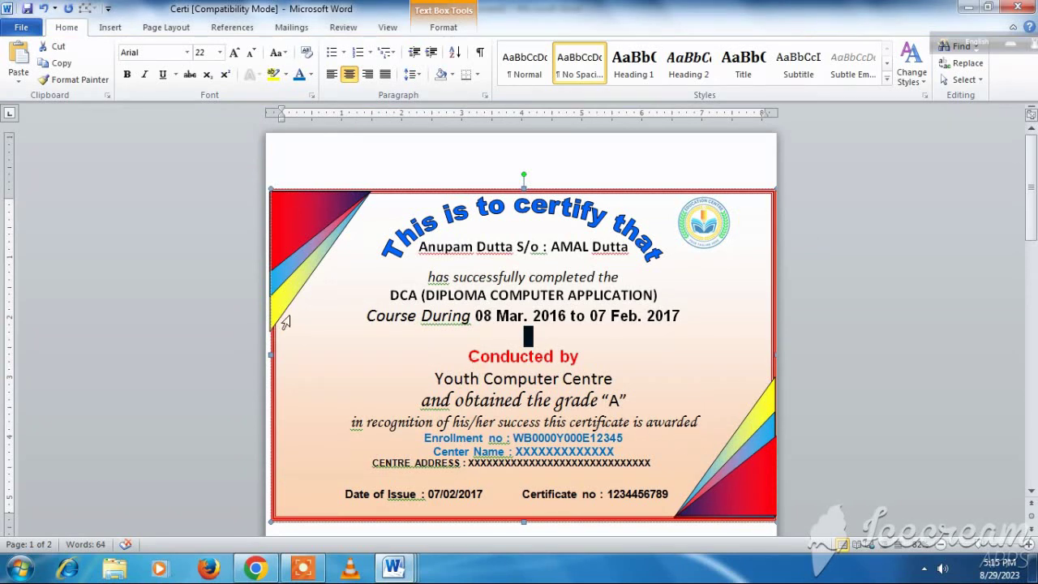
# Resize the top-left triangle so it fits inside the border corner
pyautogui.click(378, 331)
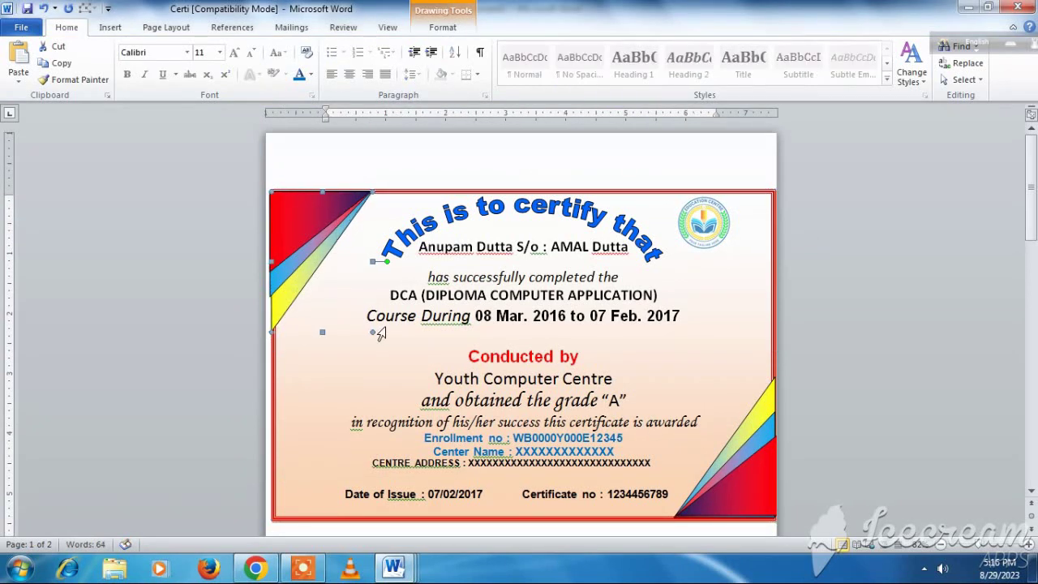
pyautogui.moveTo(379, 330); pyautogui.dragTo(377, 328)
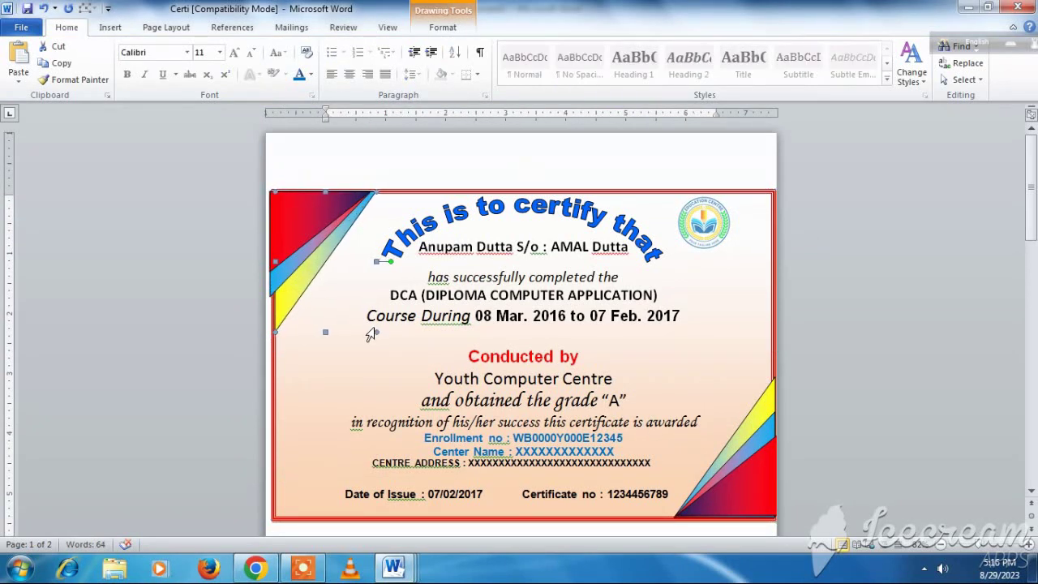
pyautogui.moveTo(299, 271); pyautogui.dragTo(285, 236)
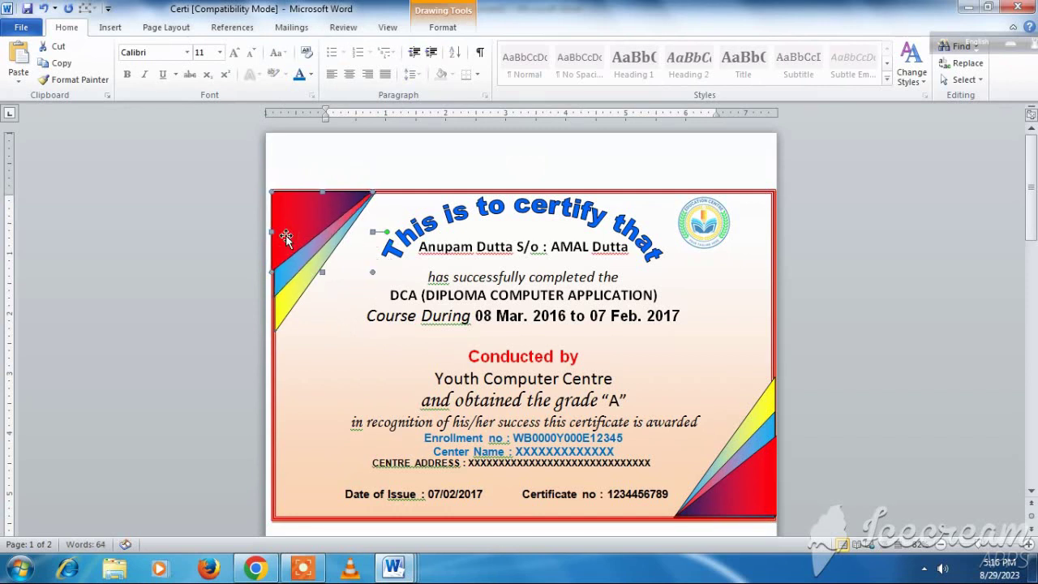
# Move, nudge and shorten the bottom-right triangle to sit snugly in its corner
pyautogui.click(336, 343)
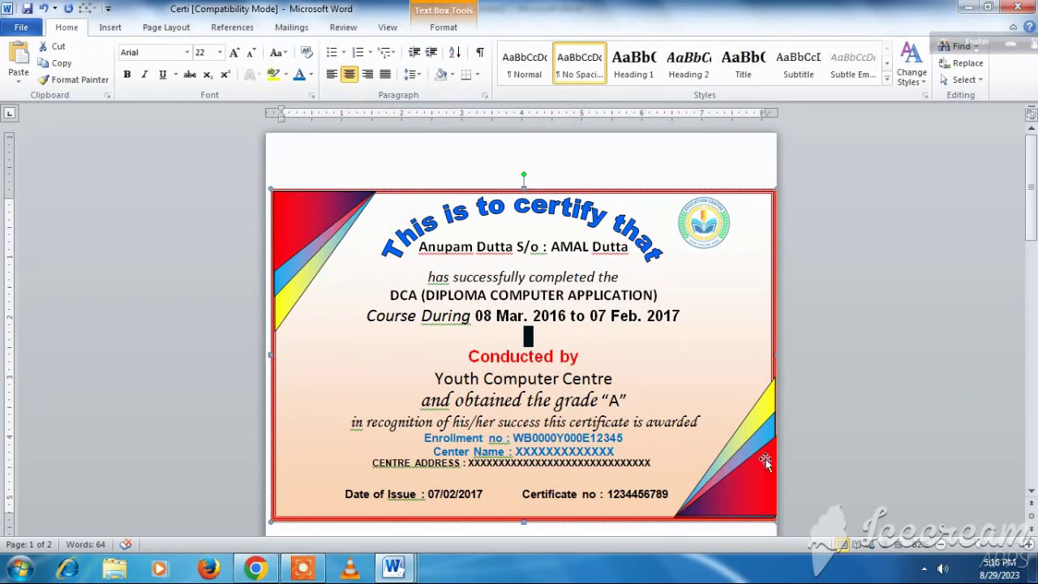
pyautogui.click(756, 428)
pyautogui.press('Left')
pyautogui.press('Left')
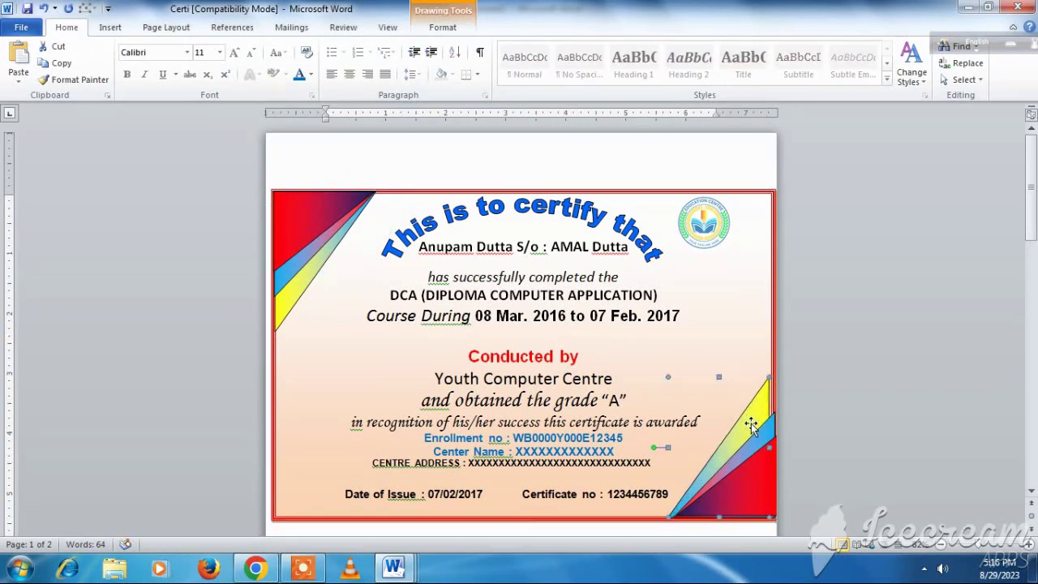
pyautogui.moveTo(751, 427); pyautogui.dragTo(769, 450)
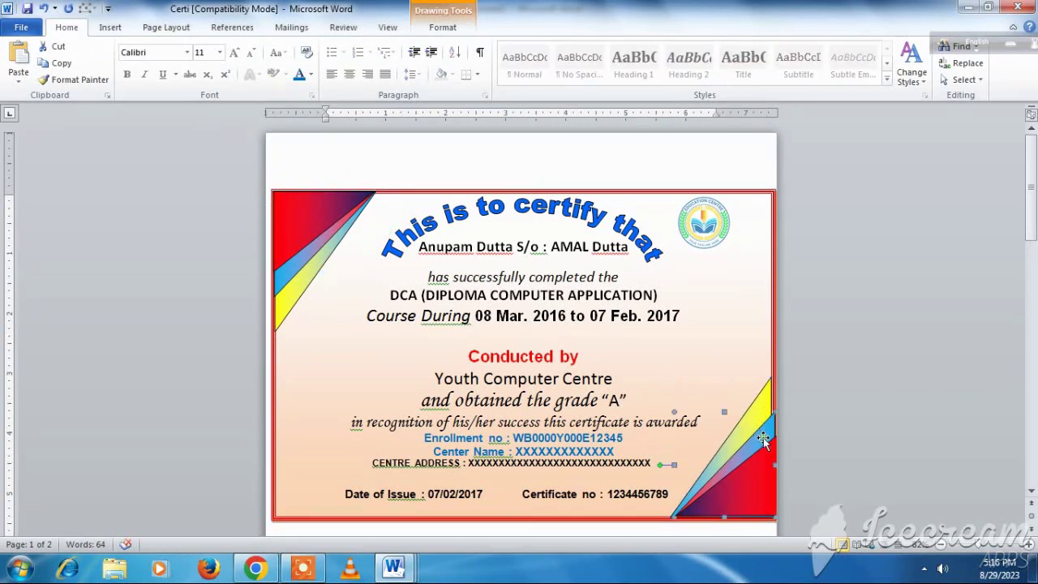
pyautogui.press('Left')
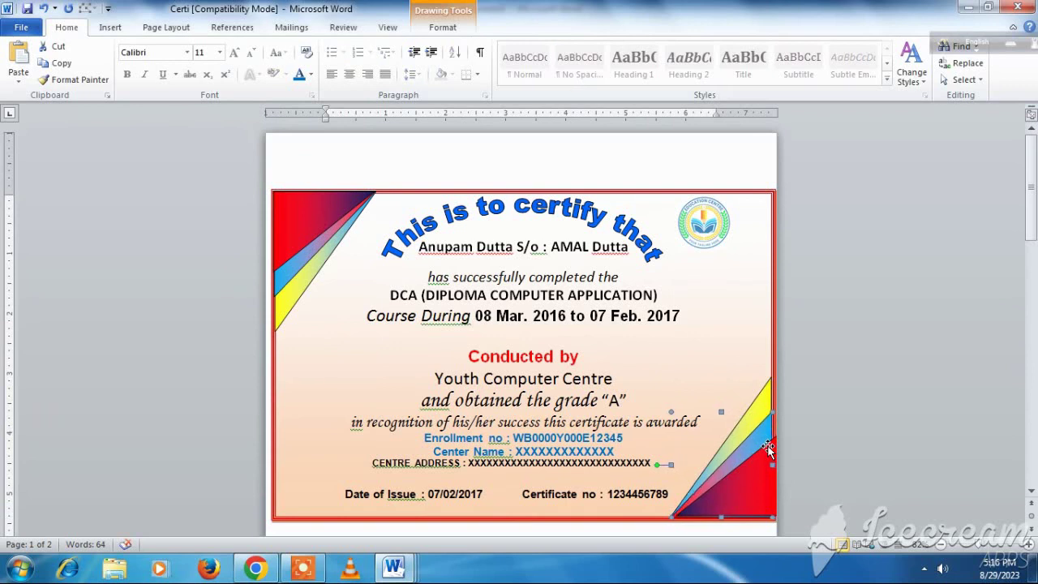
pyautogui.moveTo(768, 450); pyautogui.dragTo(764, 478)
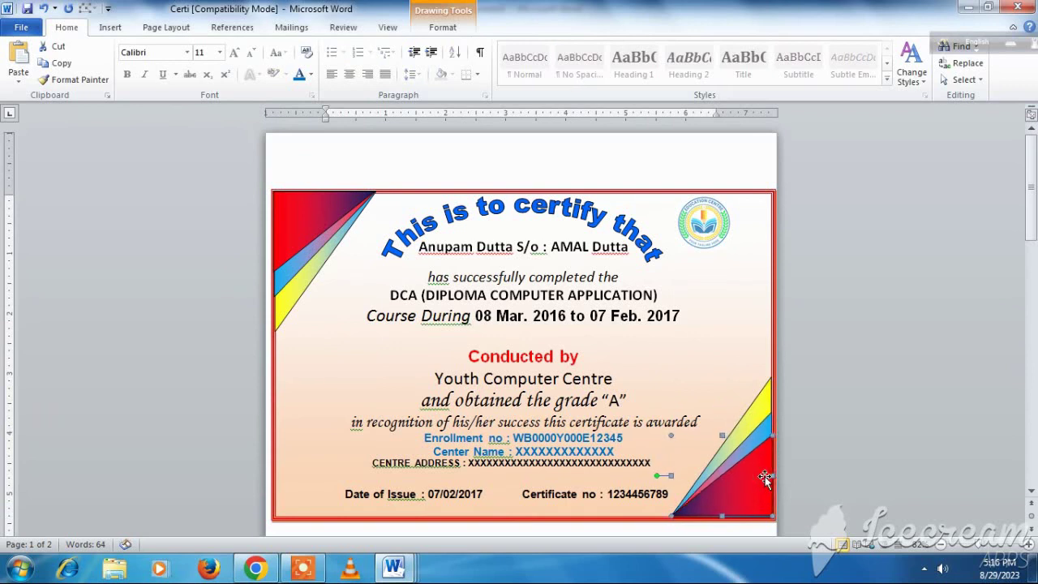
pyautogui.hotkey('ctrl', 'Left')
pyautogui.click(729, 336)
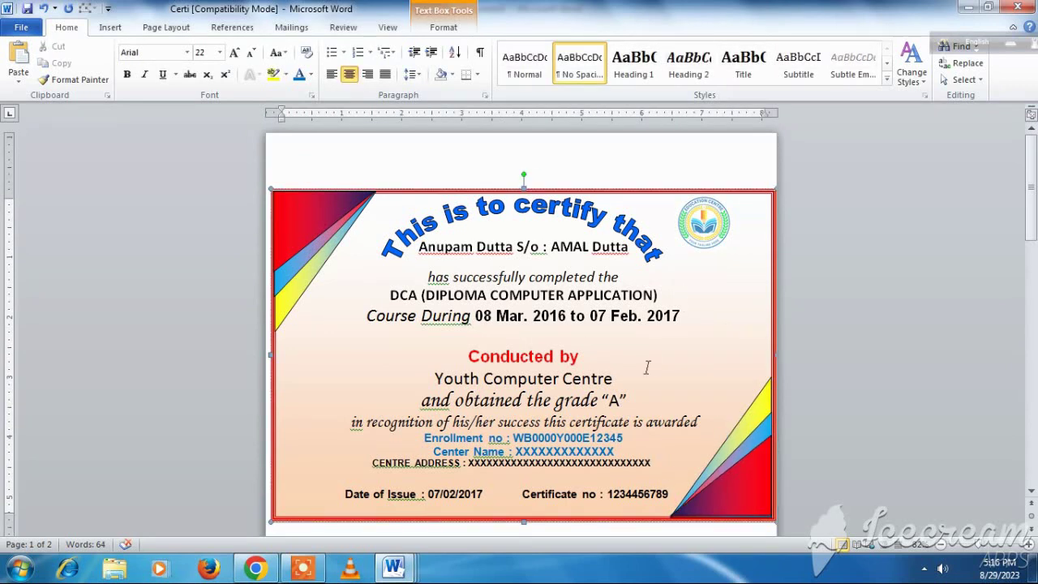
pyautogui.click(18, 574)
# In a new document, draw a Flowchart: Document shape and rotate it 90° upright
pyautogui.click(54, 221)
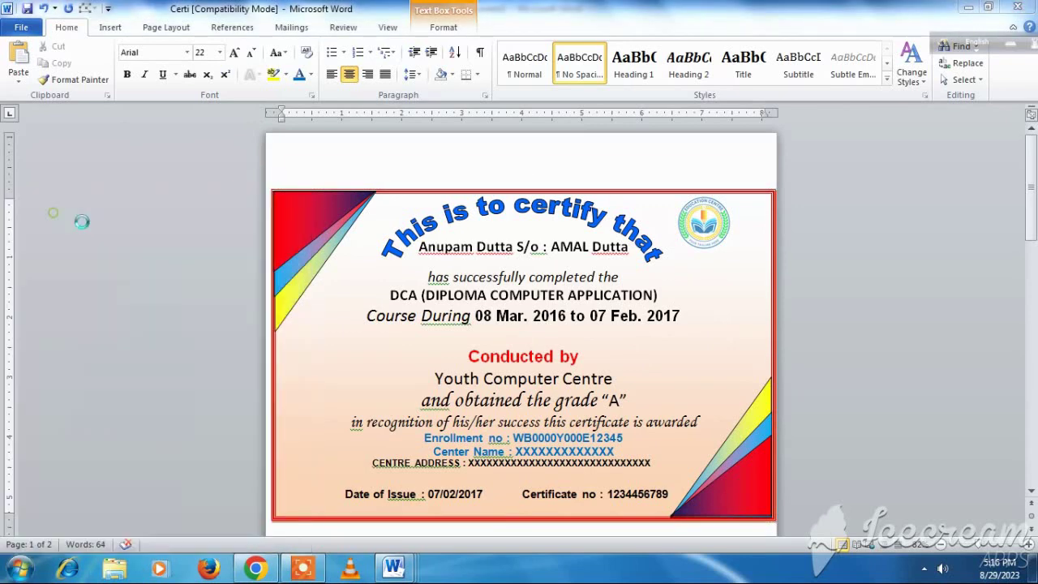
pyautogui.click(110, 27)
pyautogui.click(225, 77)
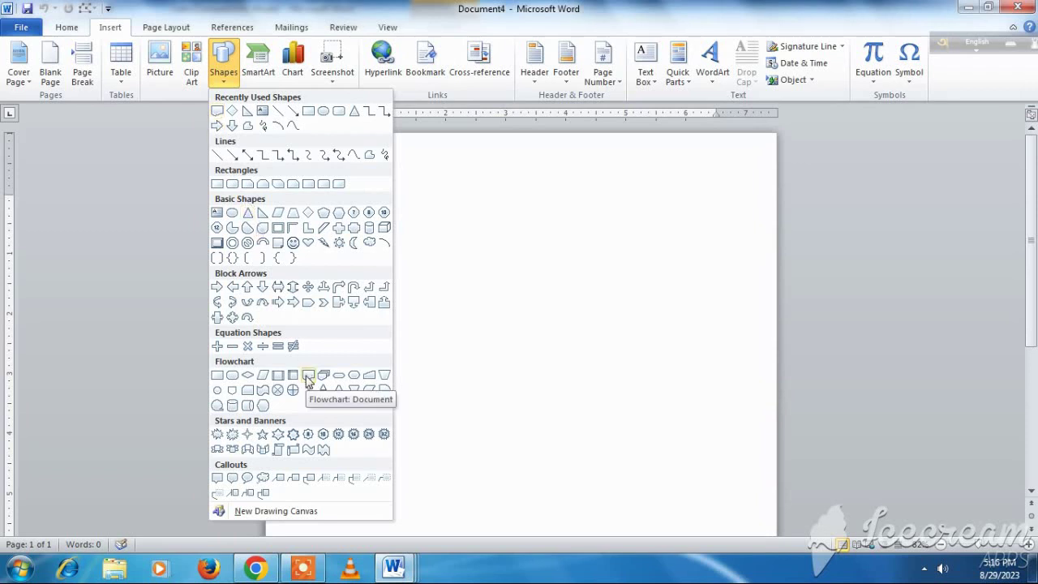
pyautogui.click(308, 381)
pyautogui.moveTo(414, 228)
pyautogui.mouseDown()
pyautogui.moveTo(544, 378)
pyautogui.moveTo(647, 355)
pyautogui.mouseUp()
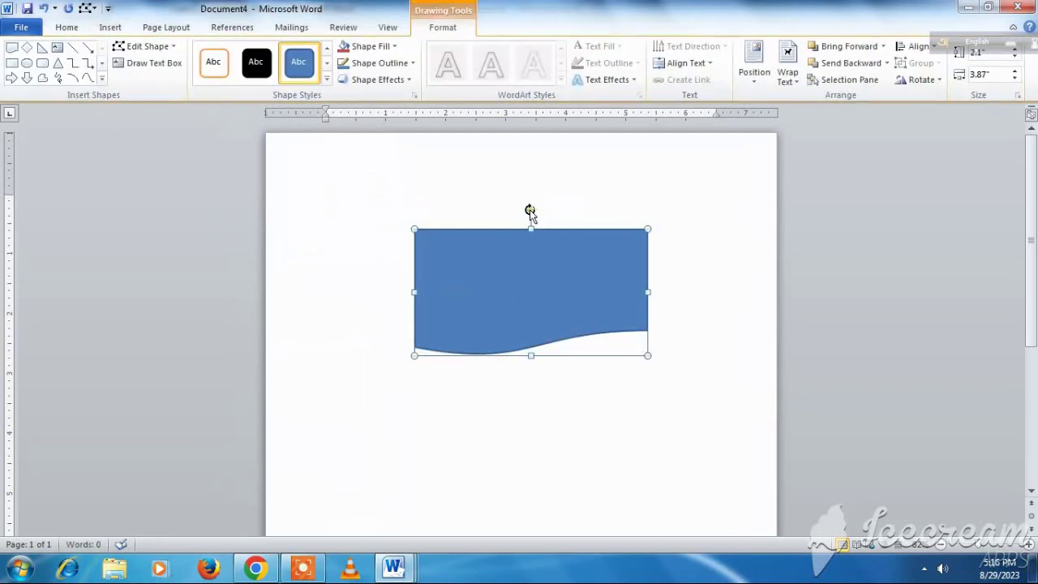
pyautogui.moveTo(530, 210); pyautogui.dragTo(449, 292)
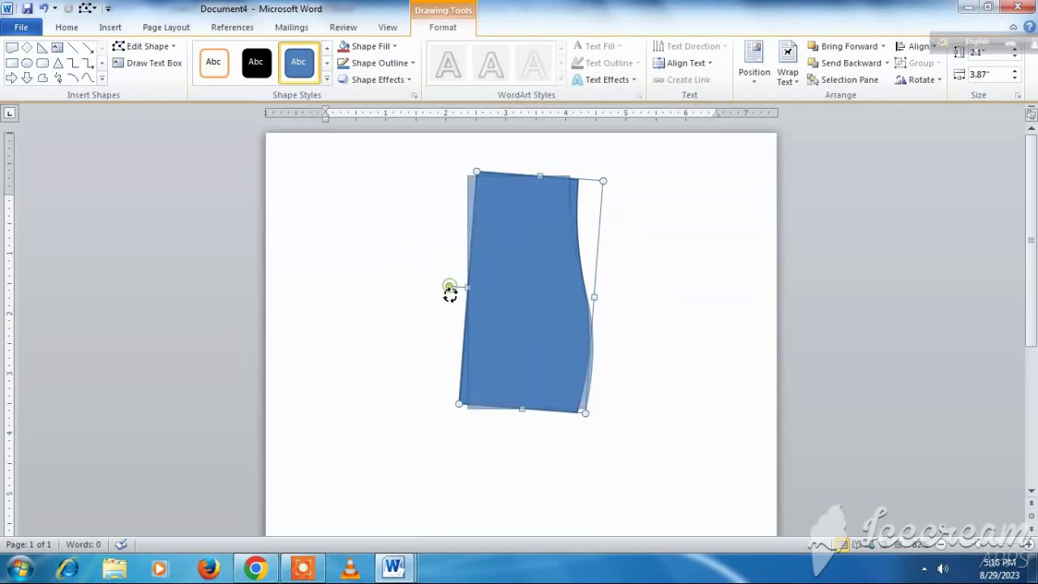
# Edit the shape's points to curve its side into an S-shaped wave, then copy it
pyautogui.click(138, 50)
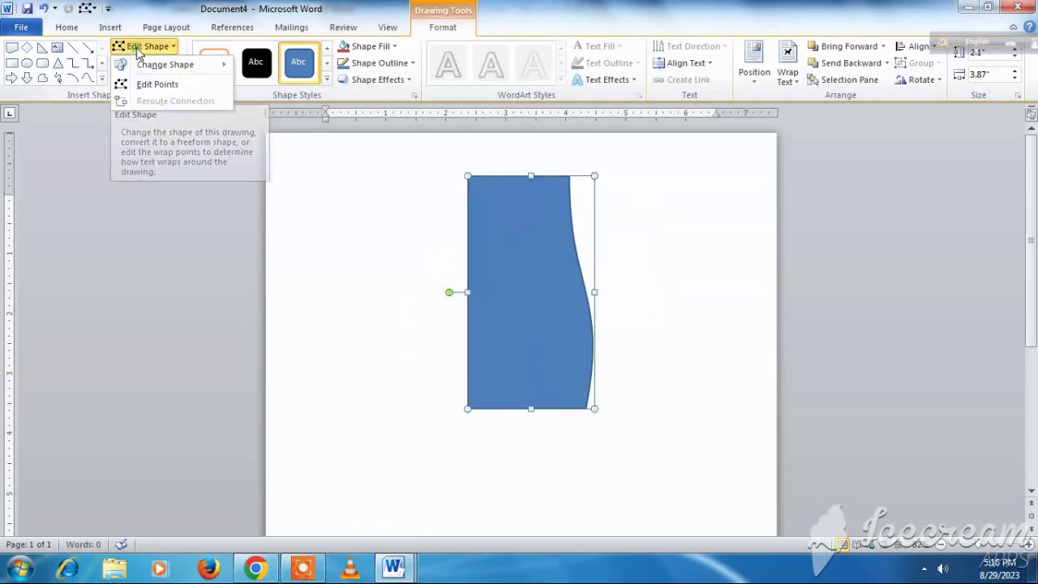
pyautogui.click(165, 85)
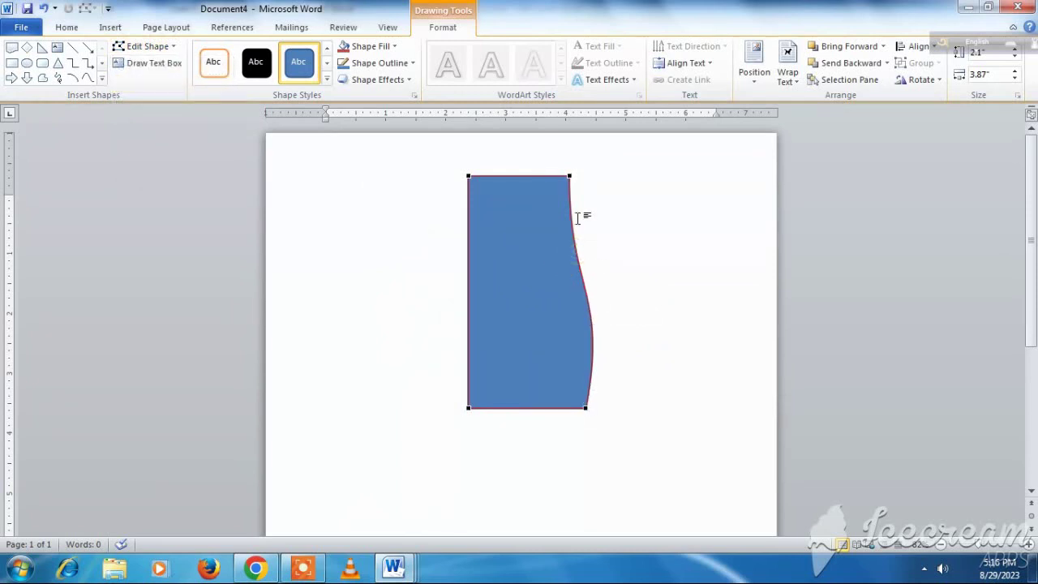
pyautogui.moveTo(570, 175)
pyautogui.mouseDown()
pyautogui.moveTo(572, 292)
pyautogui.moveTo(483, 282)
pyautogui.mouseUp()
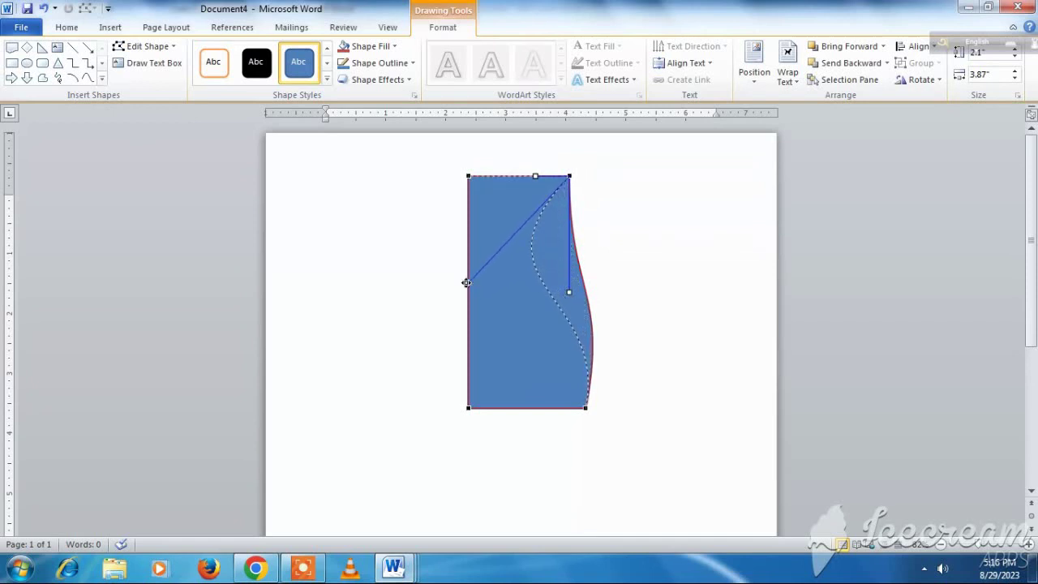
pyautogui.moveTo(483, 282); pyautogui.dragTo(466, 284)
pyautogui.click(584, 411)
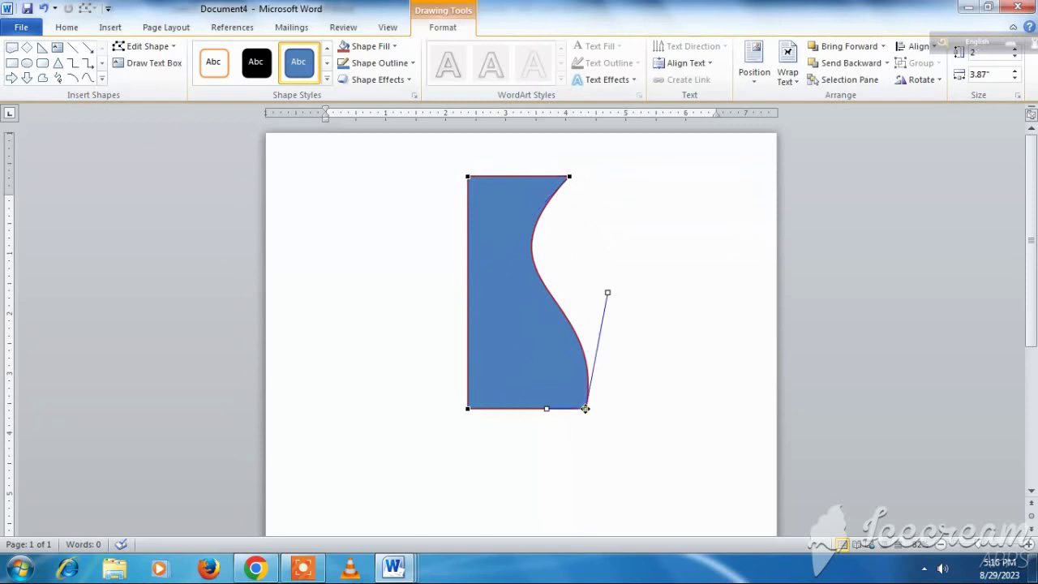
pyautogui.moveTo(607, 293); pyautogui.dragTo(648, 292)
pyautogui.click(533, 329)
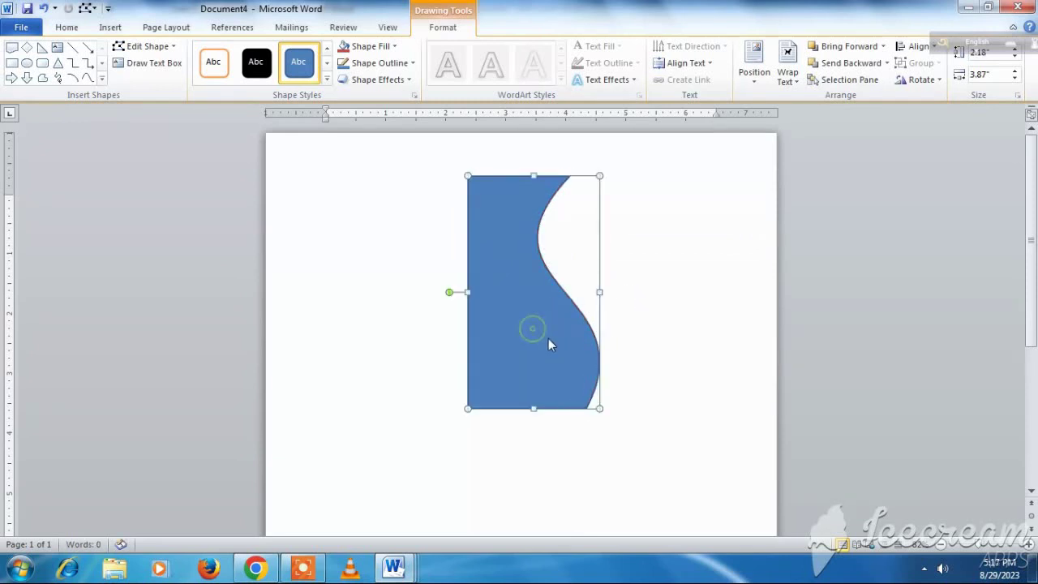
pyautogui.rightClick(513, 295)
pyautogui.click(549, 50)
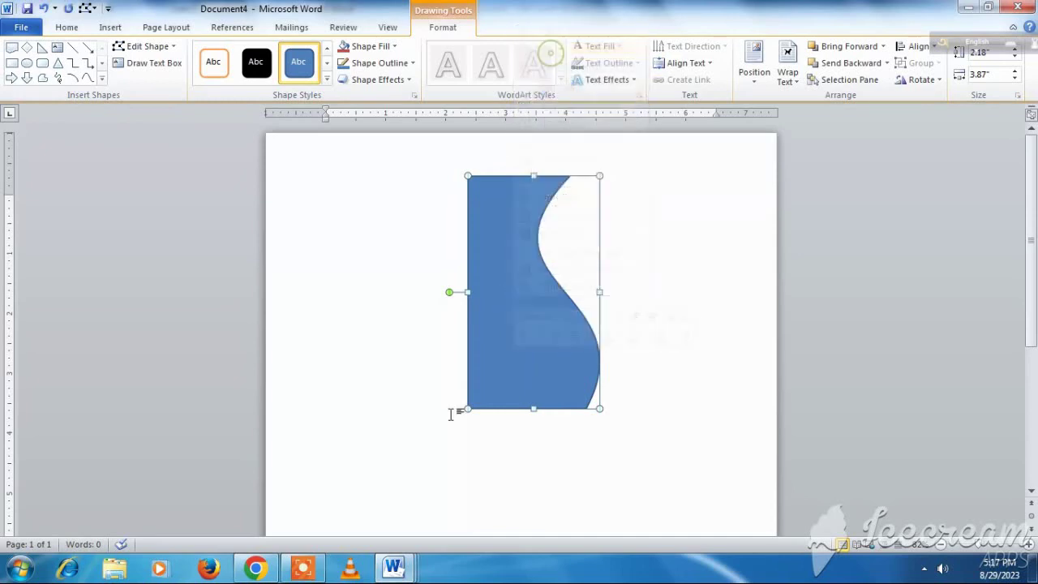
pyautogui.moveTo(393, 568)
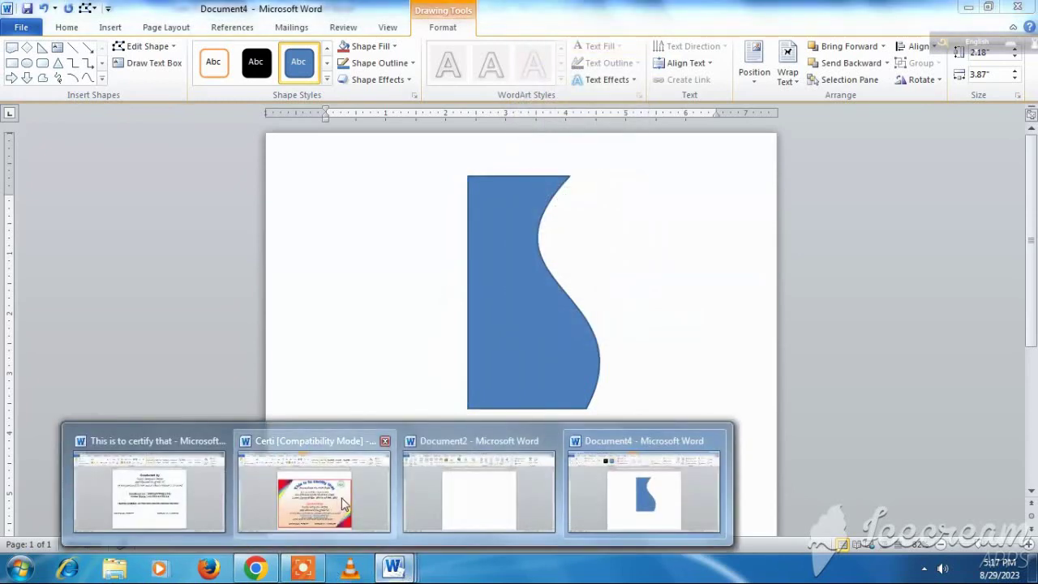
# Paste the wavy band into the certificate document and shrink it
pyautogui.click(341, 498)
pyautogui.scroll(-5, 487, 454)
pyautogui.click(452, 425)
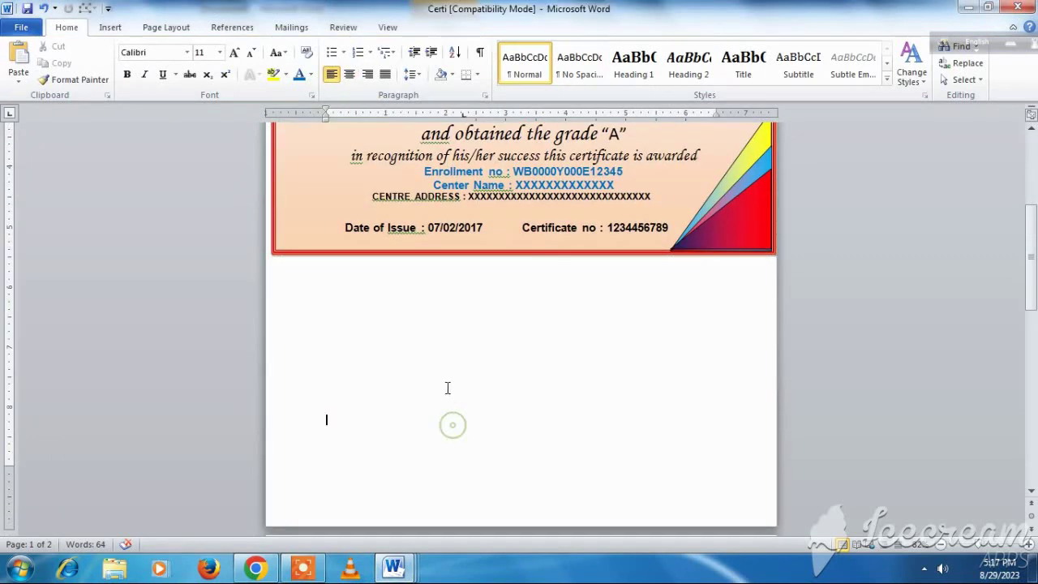
pyautogui.rightClick(398, 356)
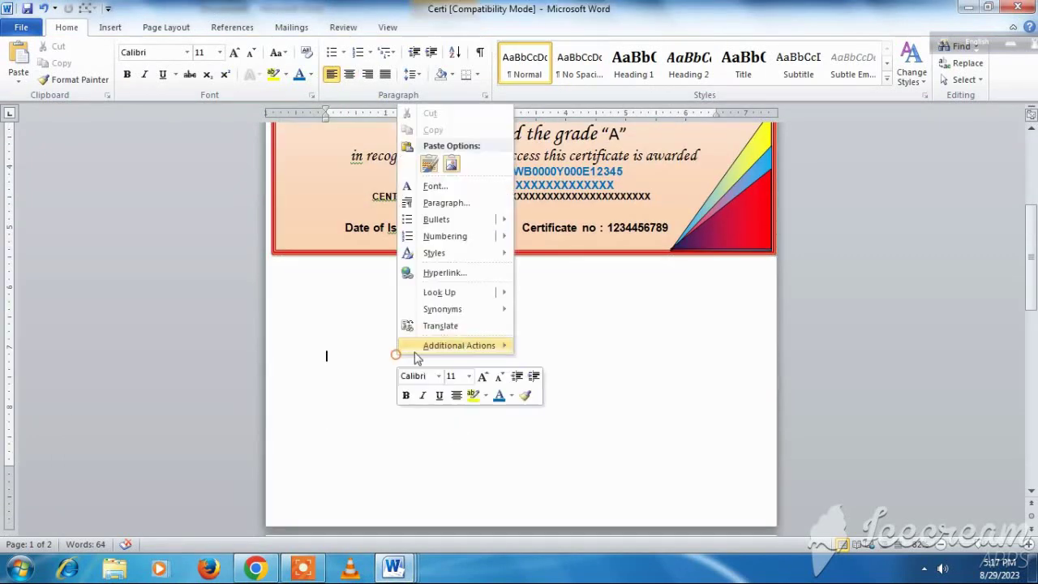
pyautogui.click(429, 164)
pyautogui.moveTo(563, 464); pyautogui.dragTo(452, 363)
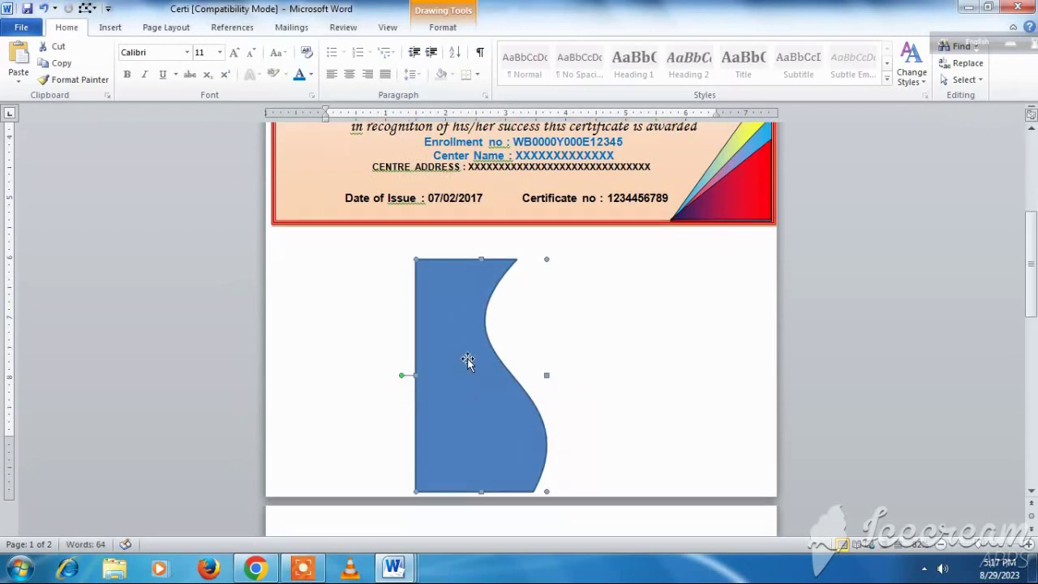
pyautogui.moveTo(413, 259); pyautogui.dragTo(479, 343)
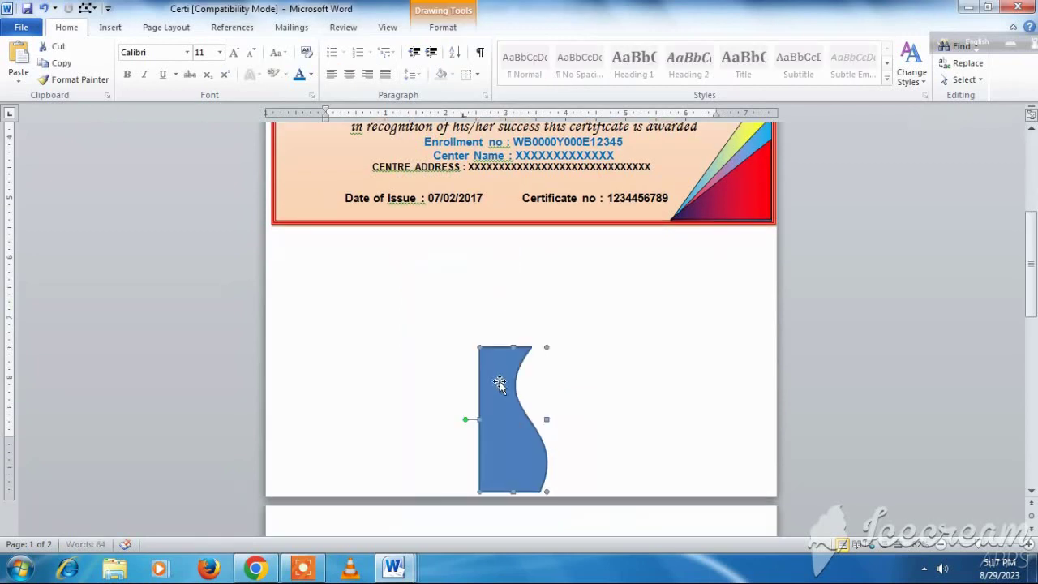
pyautogui.moveTo(495, 401); pyautogui.dragTo(451, 327)
# Fill the wavy band red and give it a red outline
pyautogui.doubleClick(451, 327)
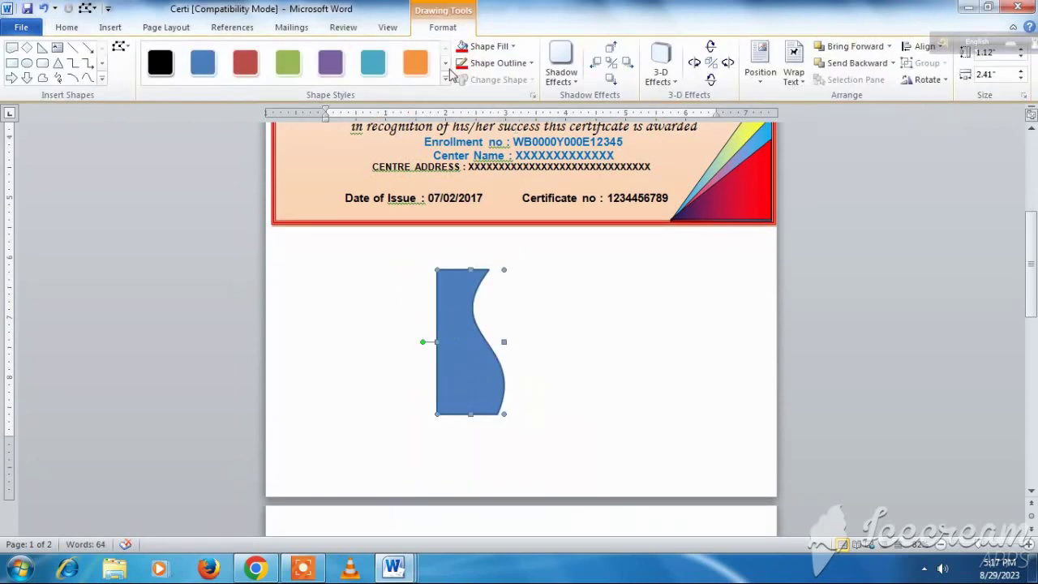
pyautogui.click(512, 46)
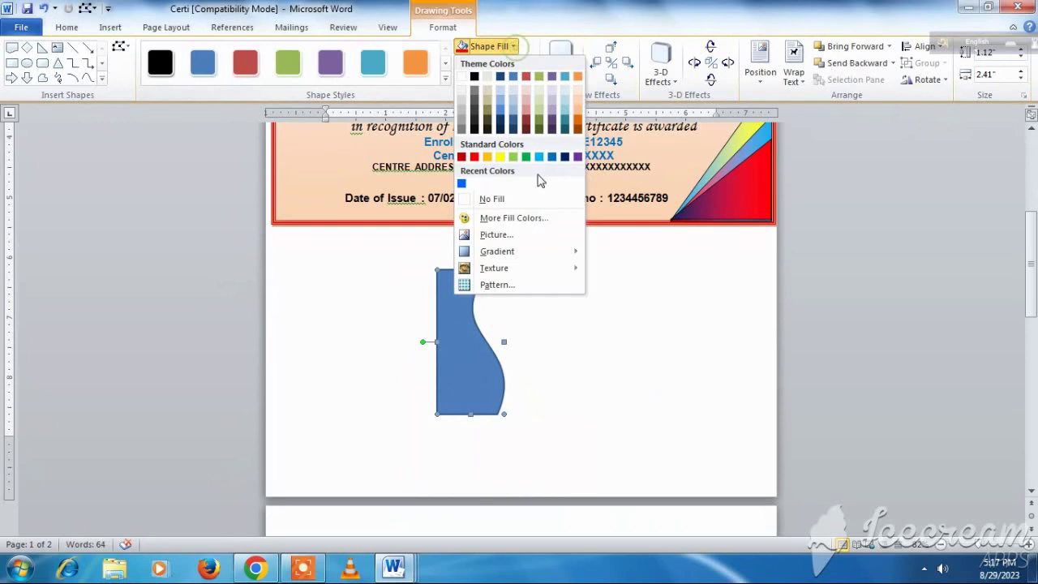
pyautogui.click(474, 156)
pyautogui.click(530, 63)
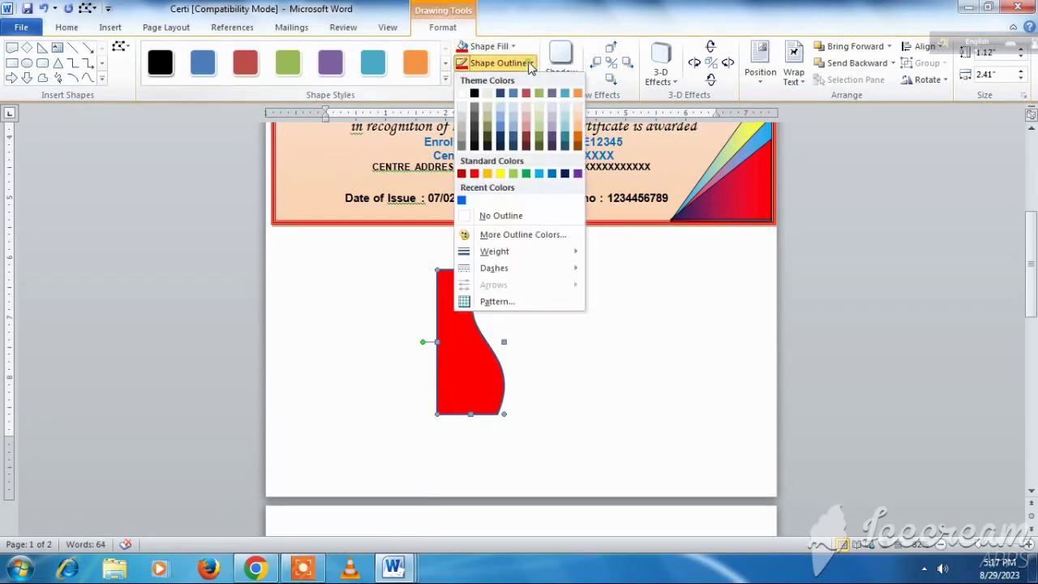
pyautogui.click(474, 174)
# Place the red wave at the certificate's top-right edge and stretch it down the right side
pyautogui.moveTo(474, 376); pyautogui.dragTo(611, 266)
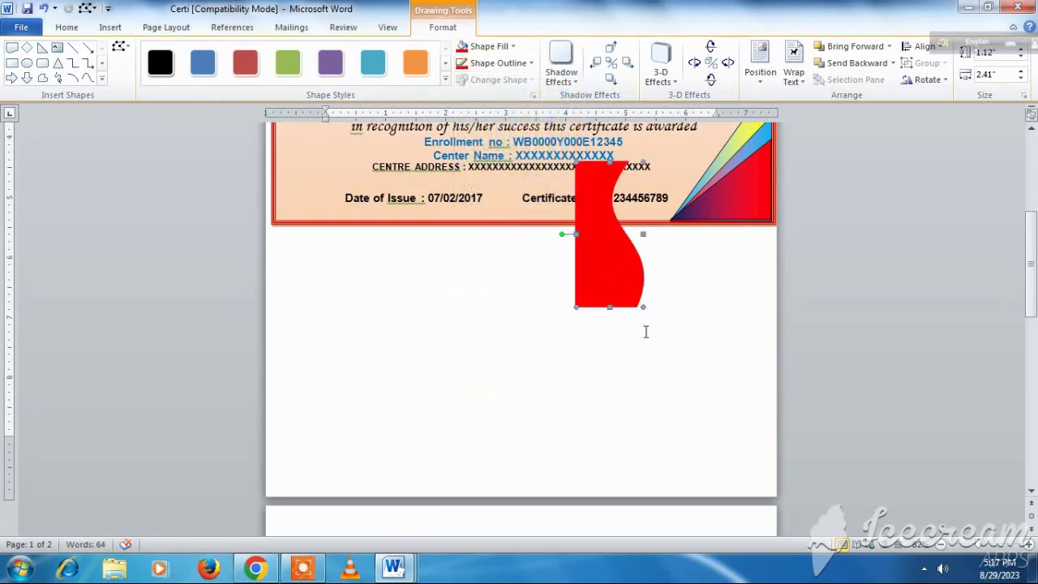
pyautogui.scroll(3, 608, 382)
pyautogui.moveTo(703, 254); pyautogui.dragTo(714, 137)
pyautogui.scroll(3, 689, 341)
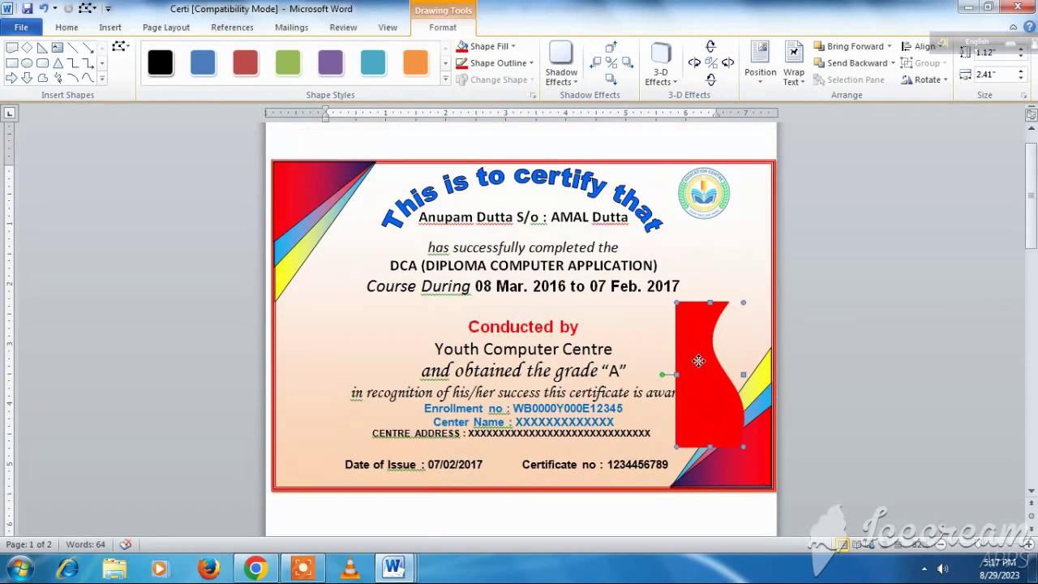
pyautogui.moveTo(730, 363); pyautogui.dragTo(731, 265)
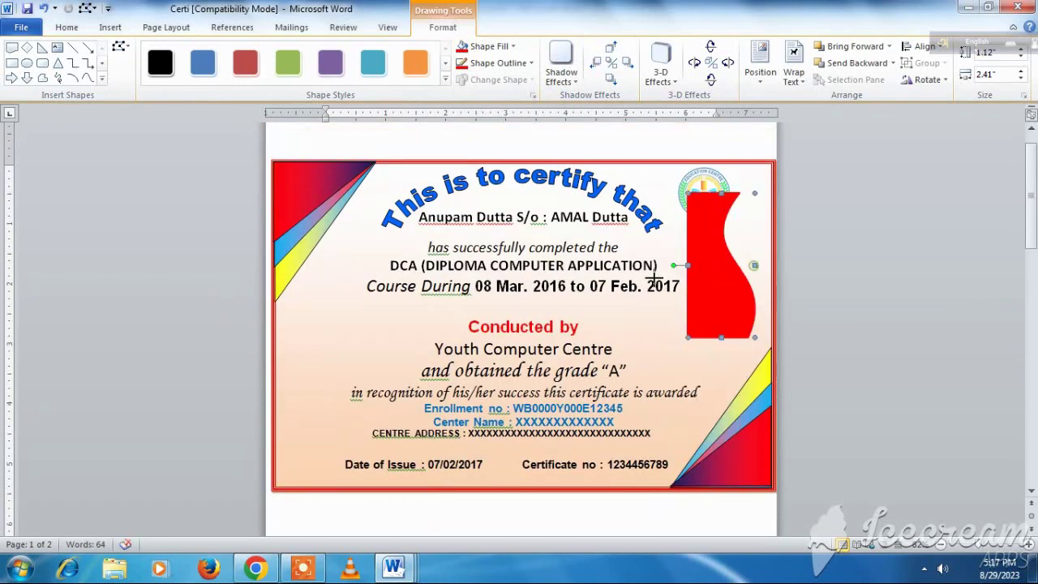
pyautogui.moveTo(654, 278)
pyautogui.mouseDown()
pyautogui.moveTo(630, 275)
pyautogui.moveTo(746, 242)
pyautogui.moveTo(746, 273)
pyautogui.mouseUp()
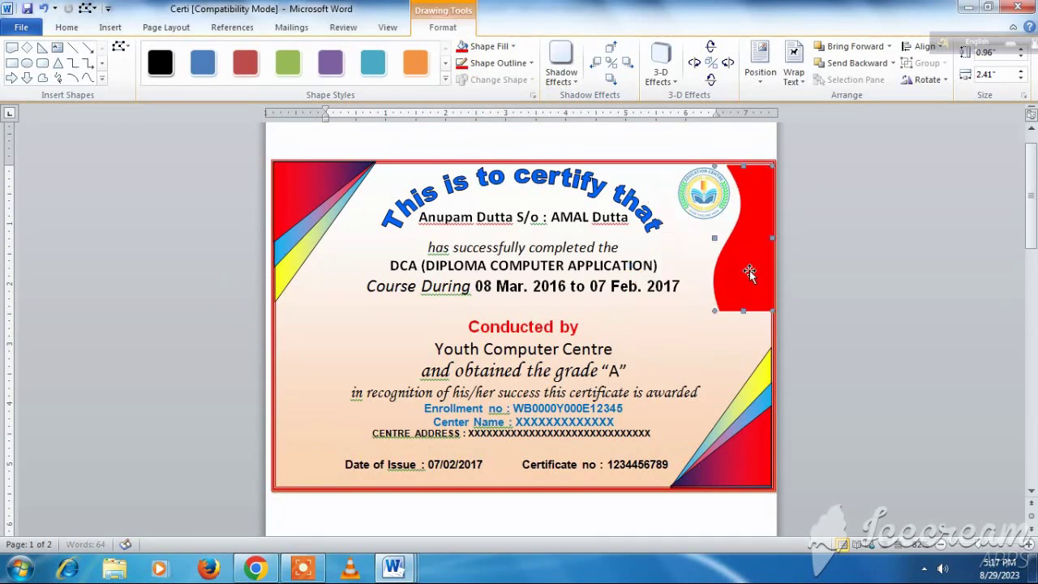
pyautogui.hotkey('ctrl', 'Up')
pyautogui.hotkey('ctrl', 'Up')
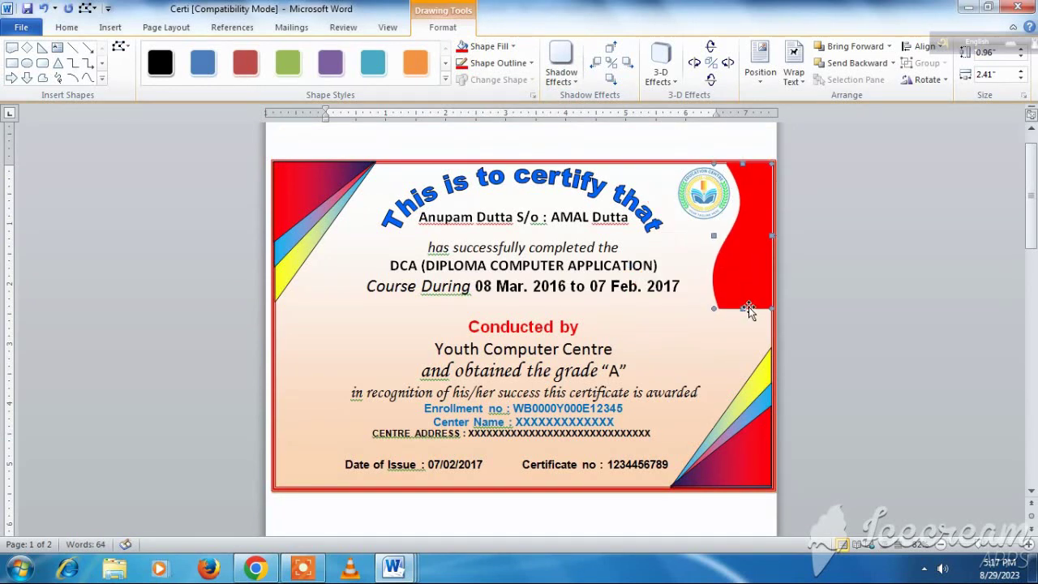
pyautogui.hotkey('ctrl', 'Up')
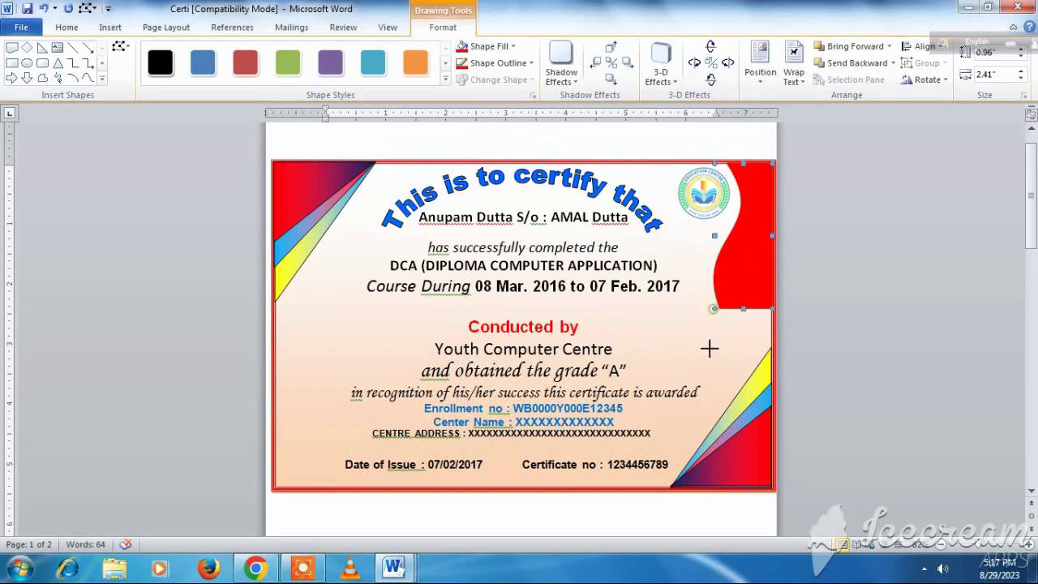
pyautogui.moveTo(714, 308); pyautogui.dragTo(714, 416)
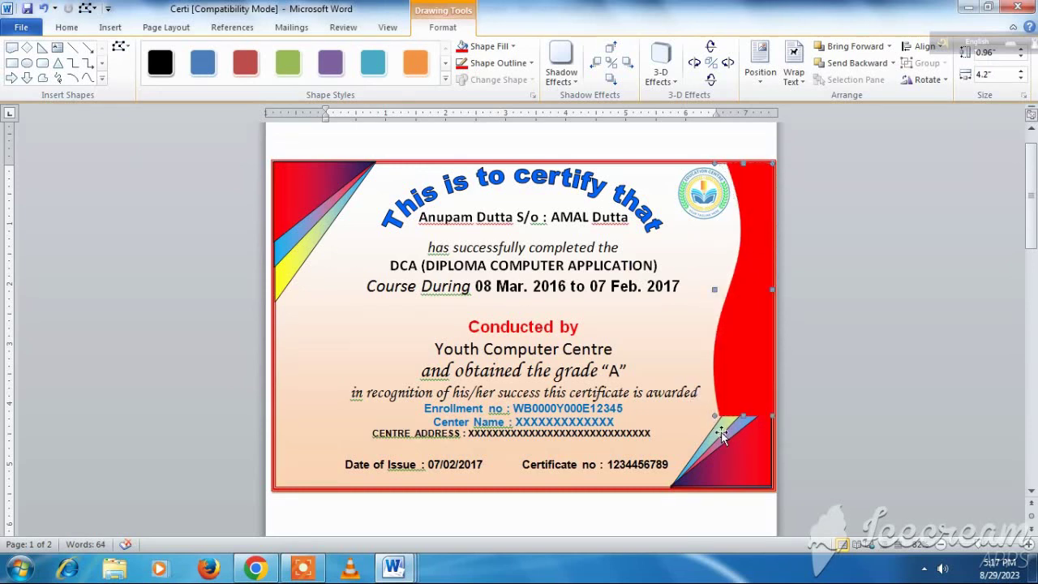
pyautogui.click(720, 429)
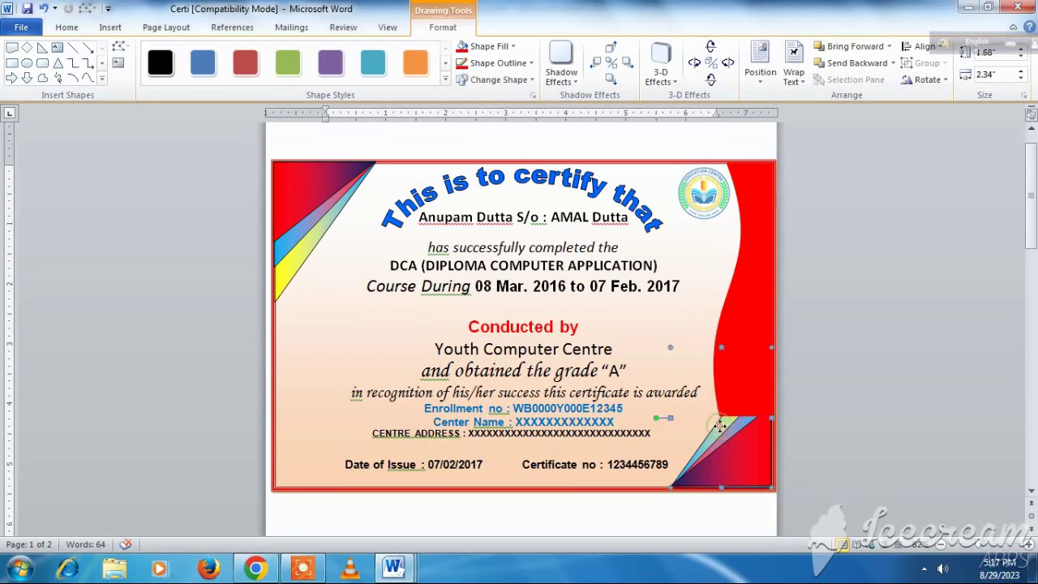
# Use Bring to Front on the bottom-right corner triangles so they sit above the red wave
pyautogui.rightClick(721, 430)
pyautogui.moveTo(758, 359)
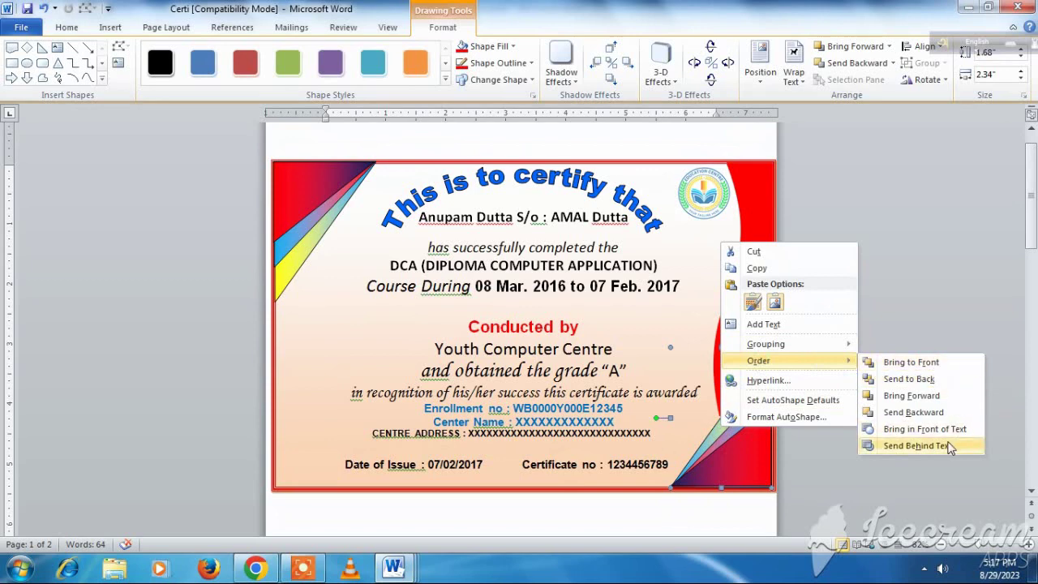
pyautogui.click(946, 429)
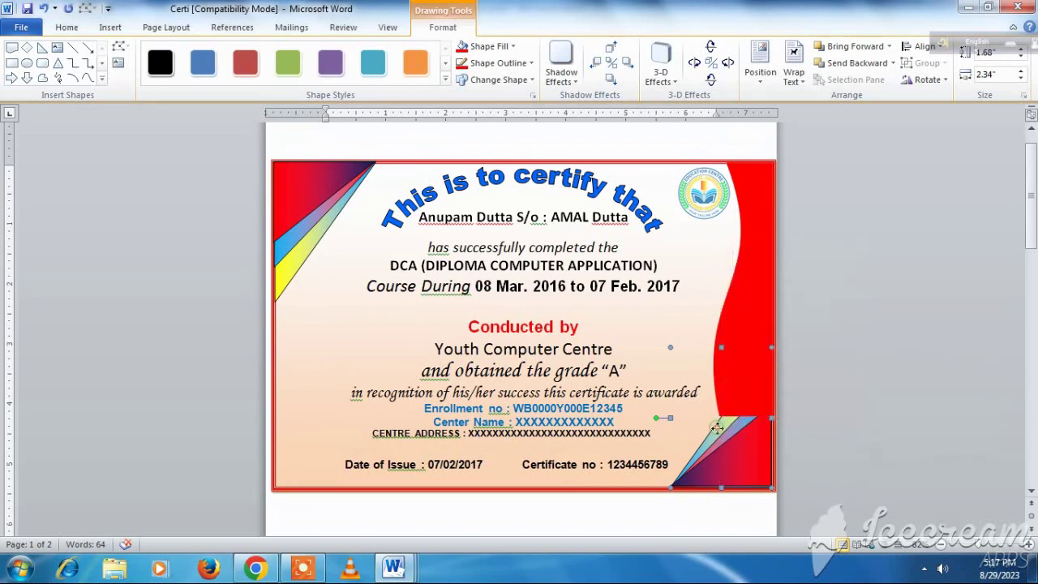
pyautogui.rightClick(717, 428)
pyautogui.click(908, 367)
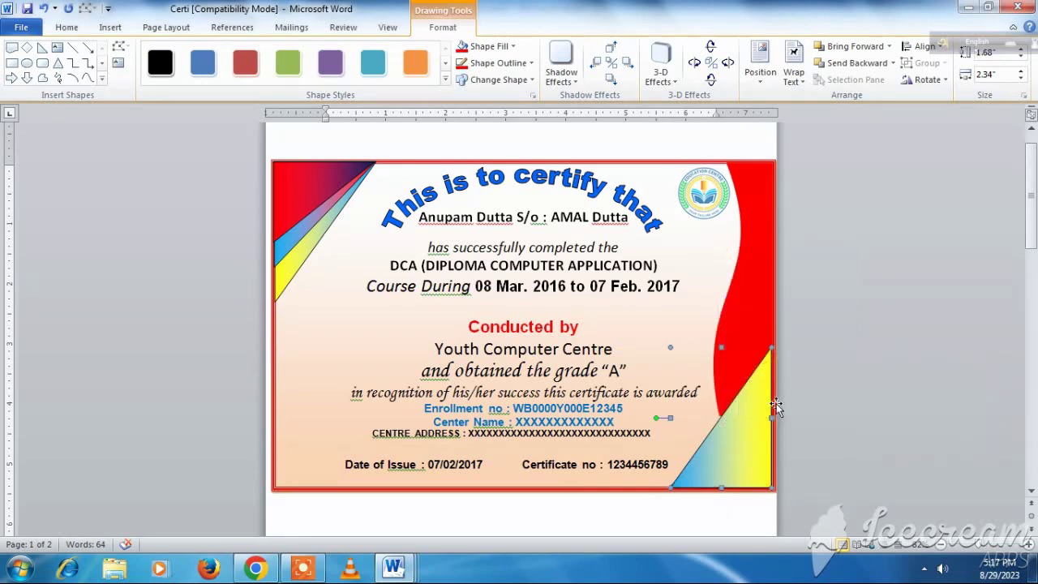
pyautogui.hotkey('ctrl', 'z')
pyautogui.click(743, 441)
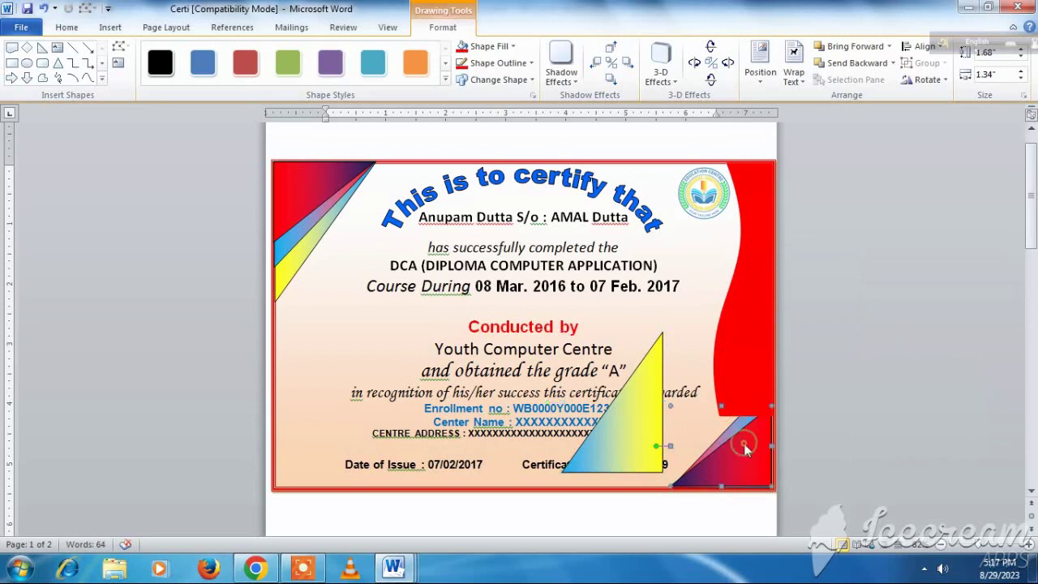
pyautogui.rightClick(743, 442)
pyautogui.click(935, 379)
pyautogui.moveTo(782, 378)
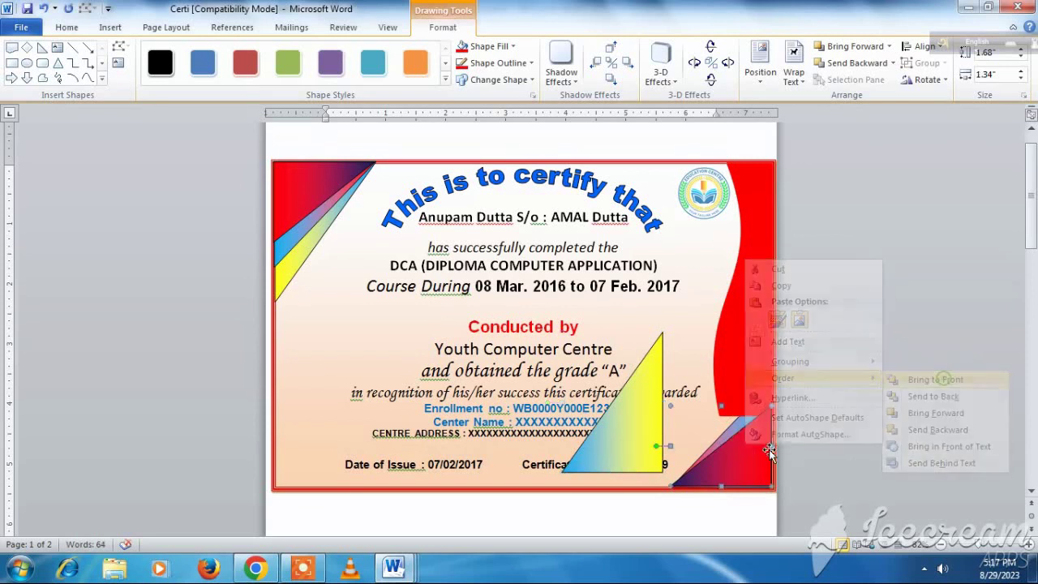
pyautogui.rightClick(734, 422)
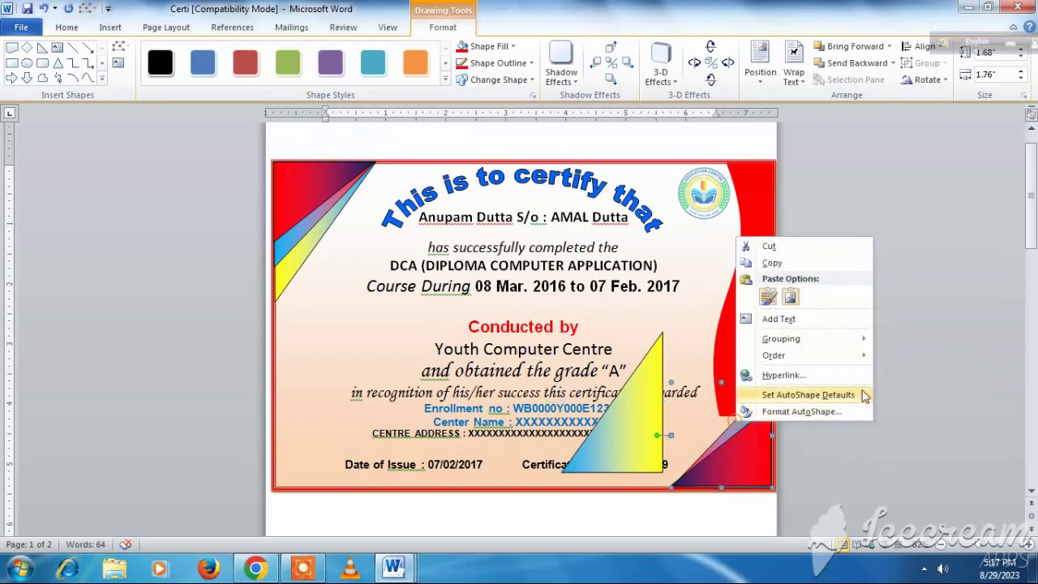
pyautogui.click(927, 357)
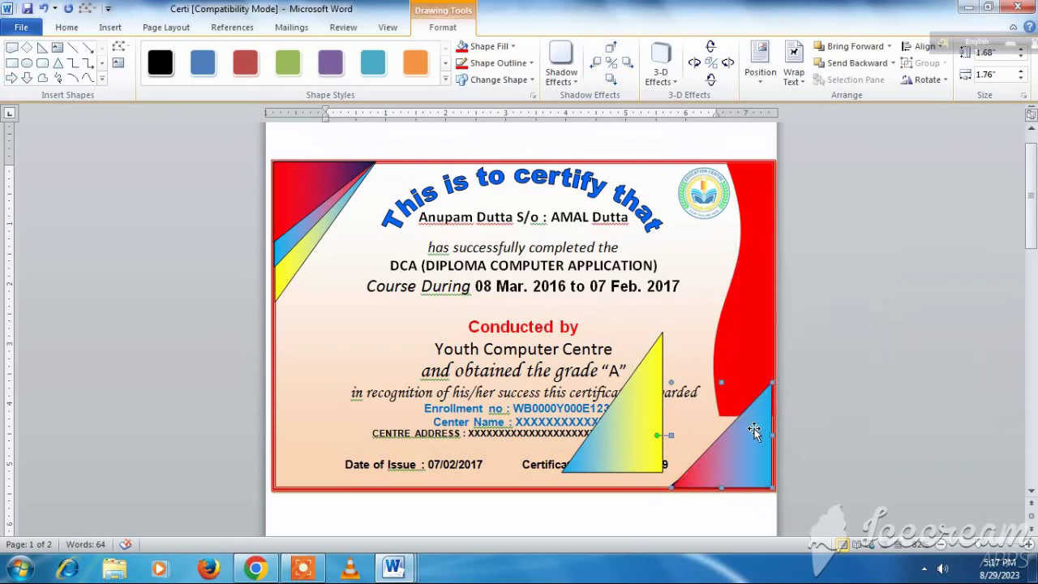
# Drag the yellow and blue-red triangles back into the bottom-right corner
pyautogui.moveTo(658, 414); pyautogui.dragTo(653, 414)
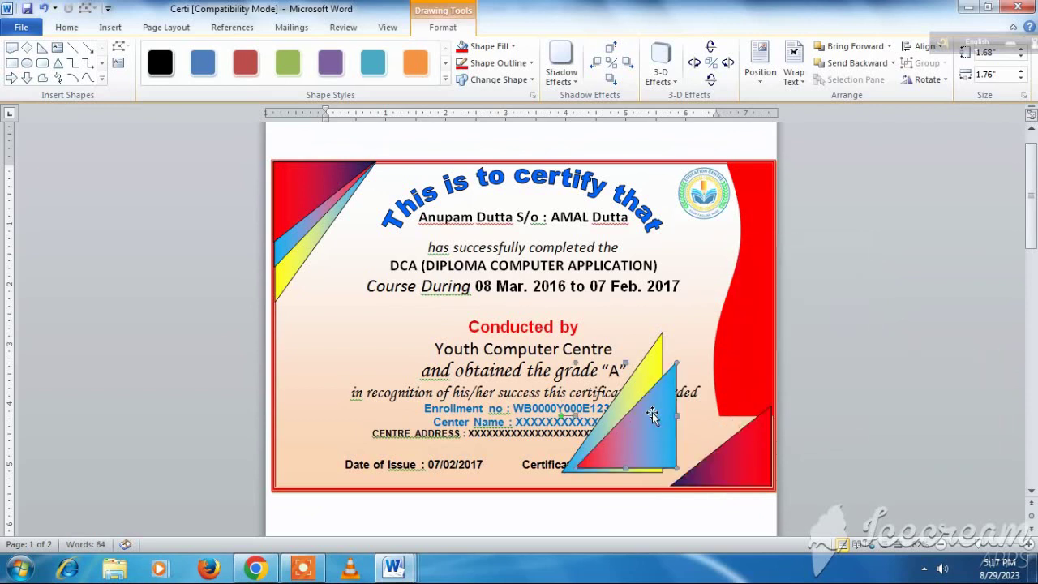
pyautogui.click(648, 367)
pyautogui.moveTo(757, 382); pyautogui.dragTo(758, 383)
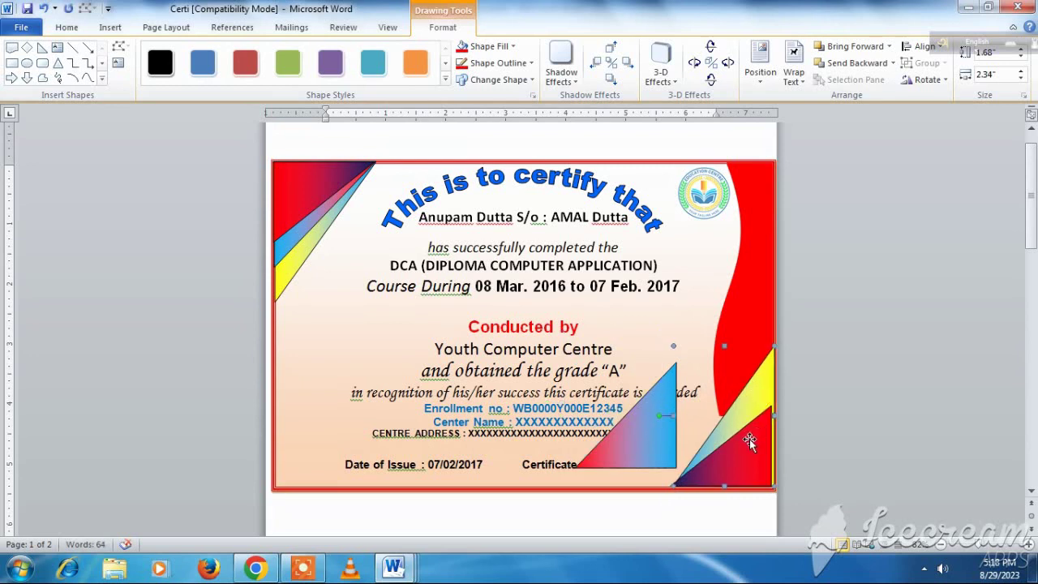
pyautogui.press('Left')
pyautogui.press('Left')
pyautogui.press('Tab')
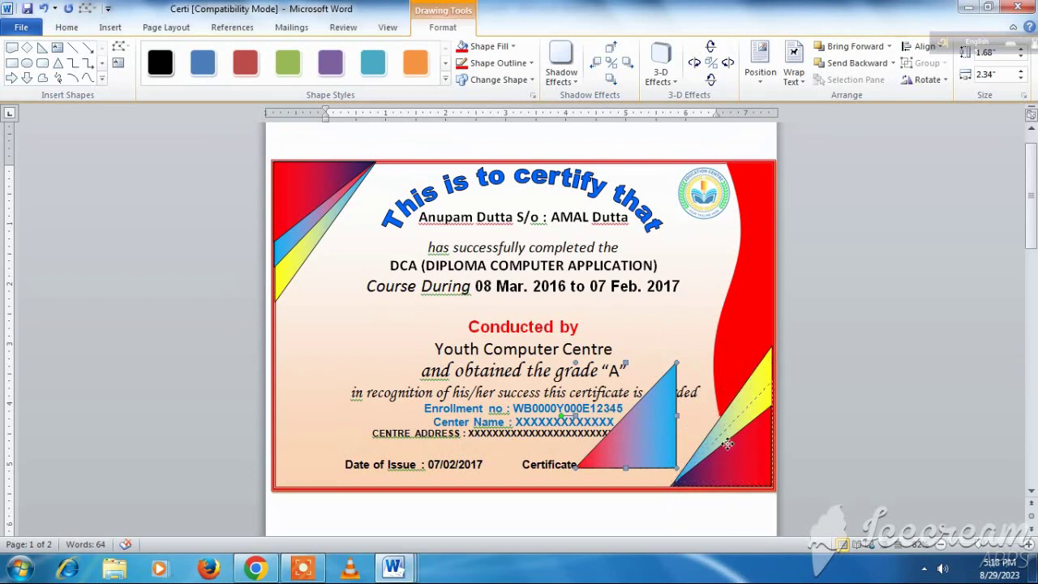
pyautogui.moveTo(726, 438)
pyautogui.mouseDown()
pyautogui.moveTo(729, 447)
pyautogui.moveTo(713, 442)
pyautogui.mouseUp()
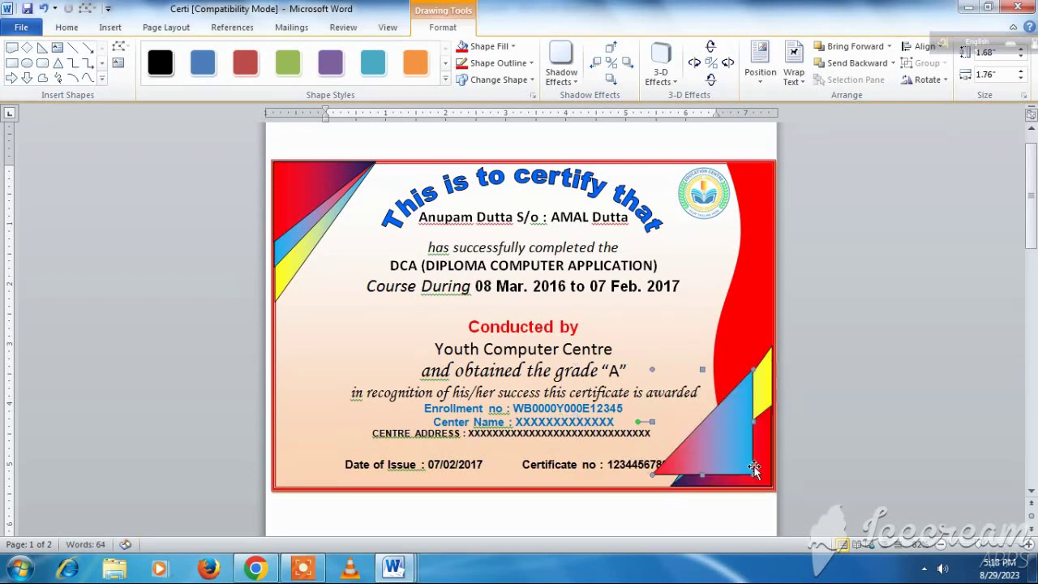
# Bring the blue-red triangle to front, nudge it into the corner and shrink it to 1.34"
pyautogui.rightClick(766, 458)
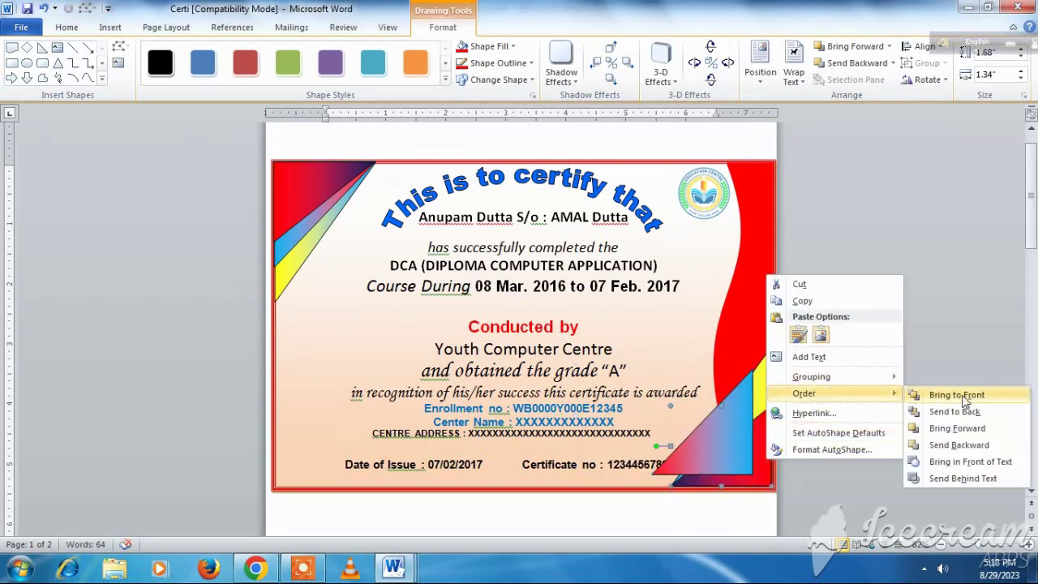
pyautogui.click(957, 395)
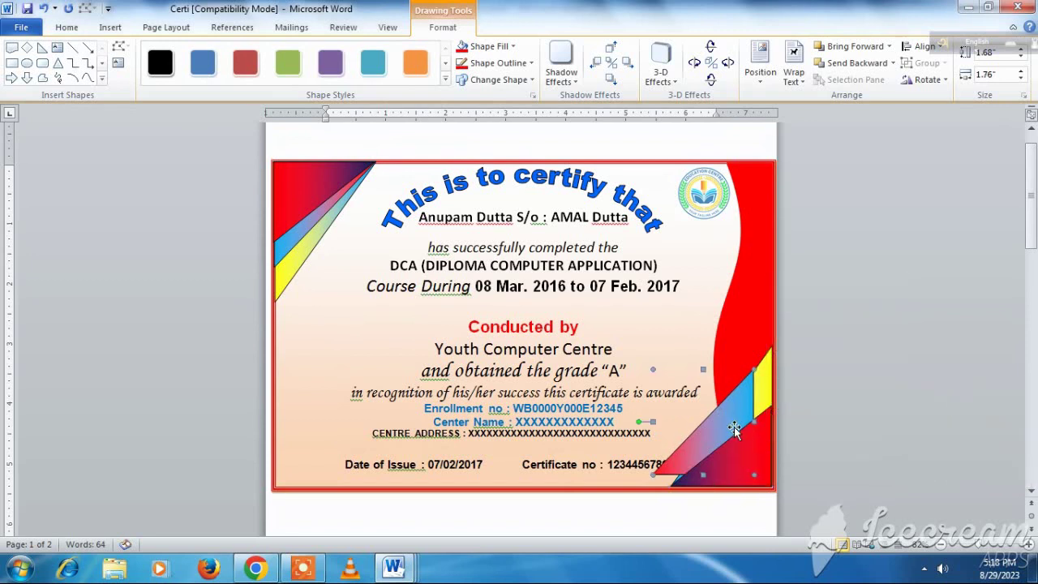
pyautogui.press('Right')
pyautogui.press('Right')
pyautogui.press('Right')
pyautogui.press('Down')
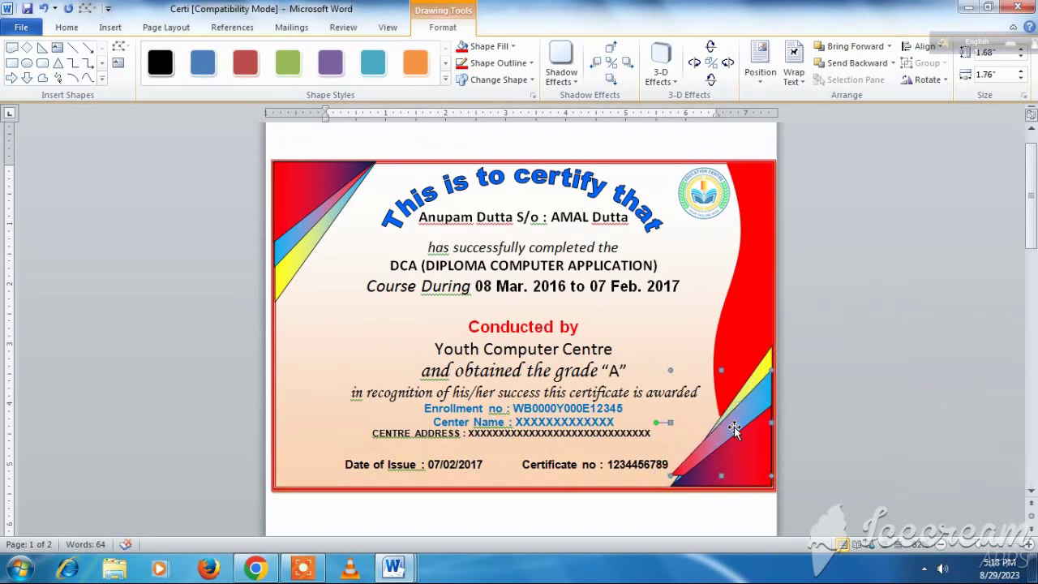
pyautogui.press('Down')
pyautogui.press('Down')
pyautogui.press('Down')
pyautogui.press('Down')
pyautogui.hotkey('shift', 'Left')
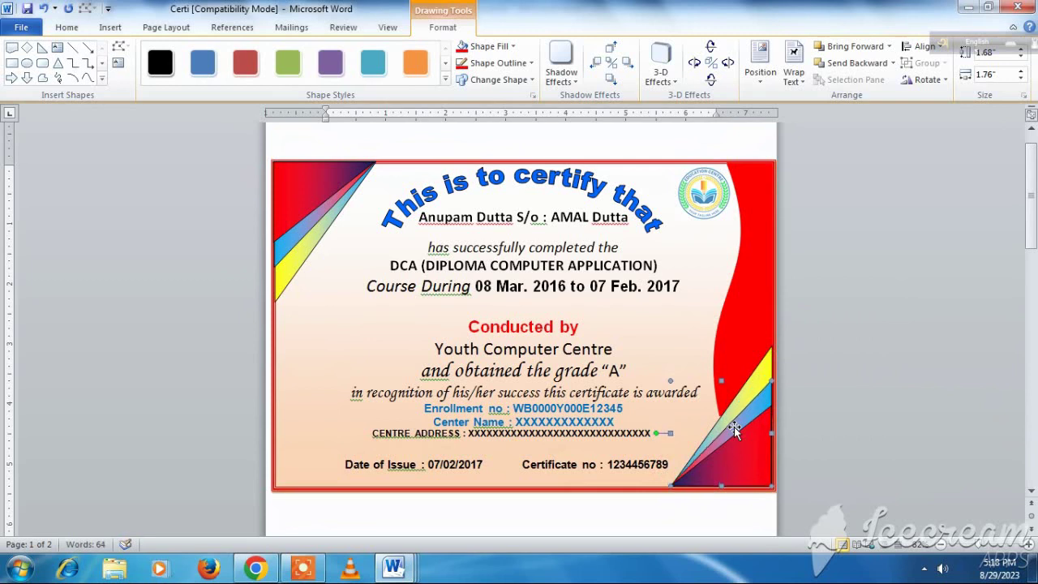
pyautogui.hotkey('shift', 'Left')
pyautogui.hotkey('shift', 'Left')
pyautogui.hotkey('shift', 'Left')
pyautogui.press('Down')
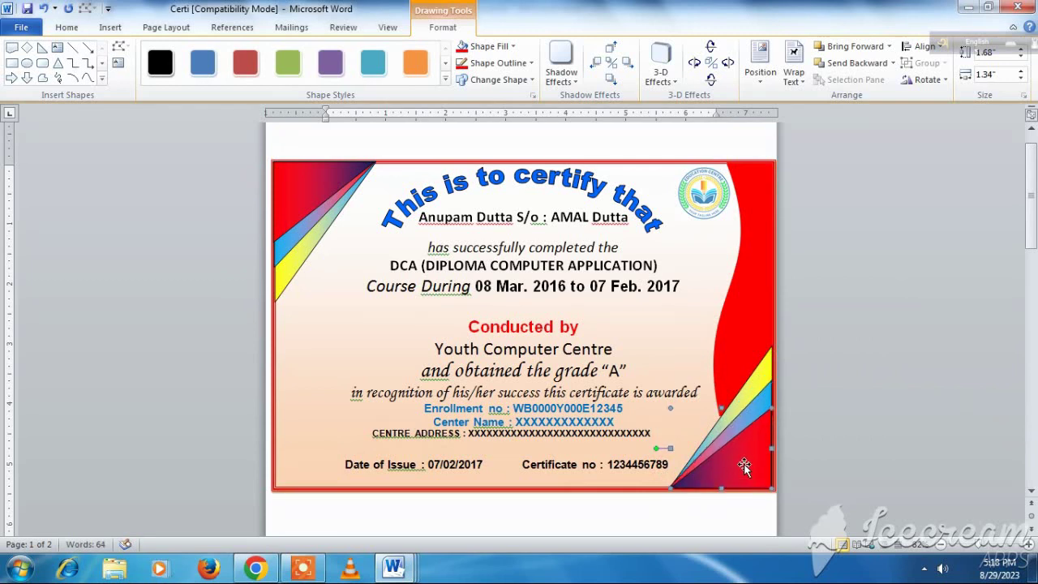
pyautogui.click(746, 310)
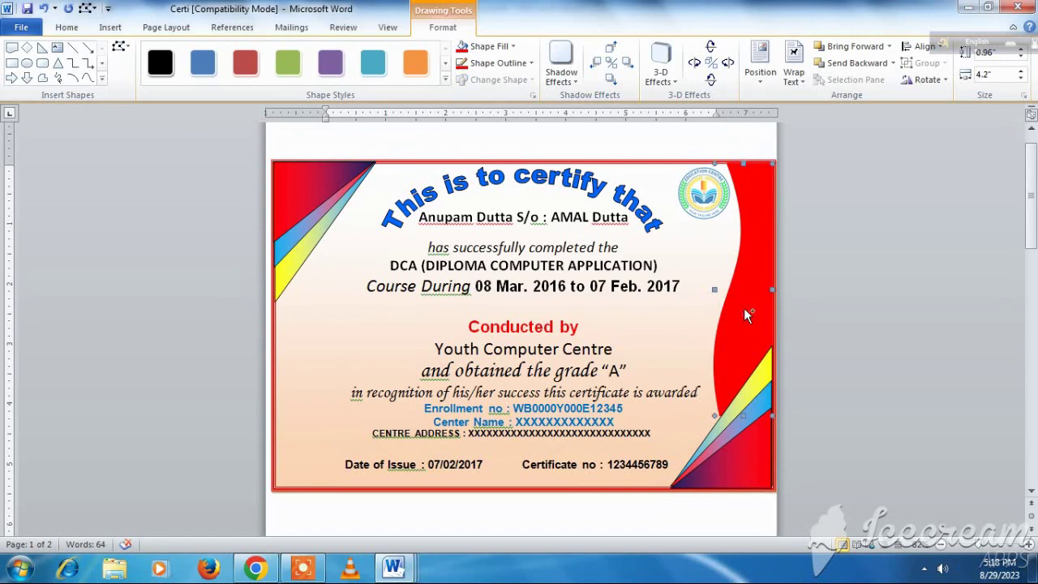
# Paste a copy of the red wave and fit it 0.82" wide down the right edge
pyautogui.hotkey('ctrl', 'v')
pyautogui.moveTo(750, 331); pyautogui.dragTo(743, 316)
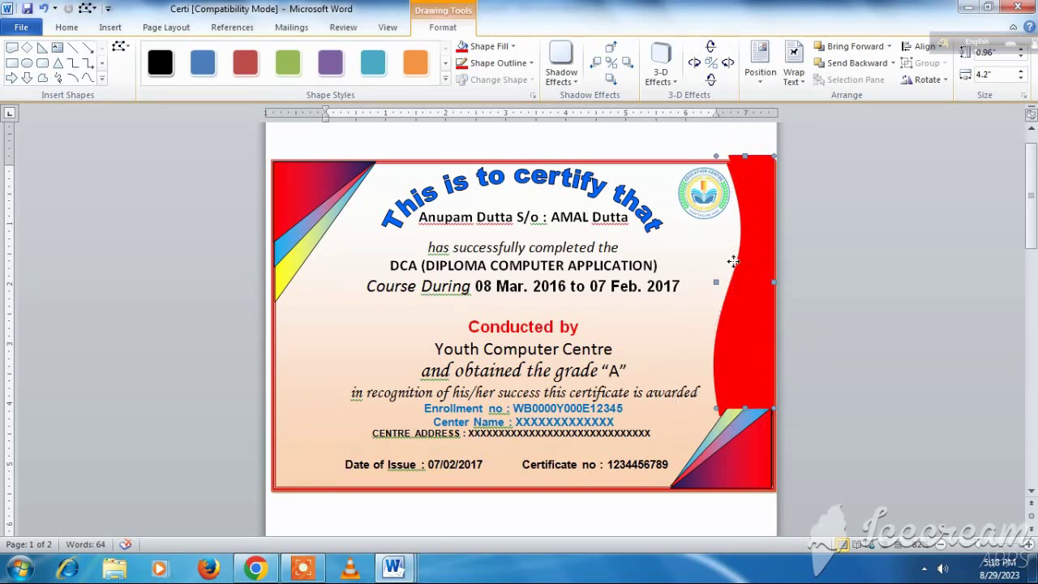
pyautogui.moveTo(749, 261); pyautogui.dragTo(753, 251)
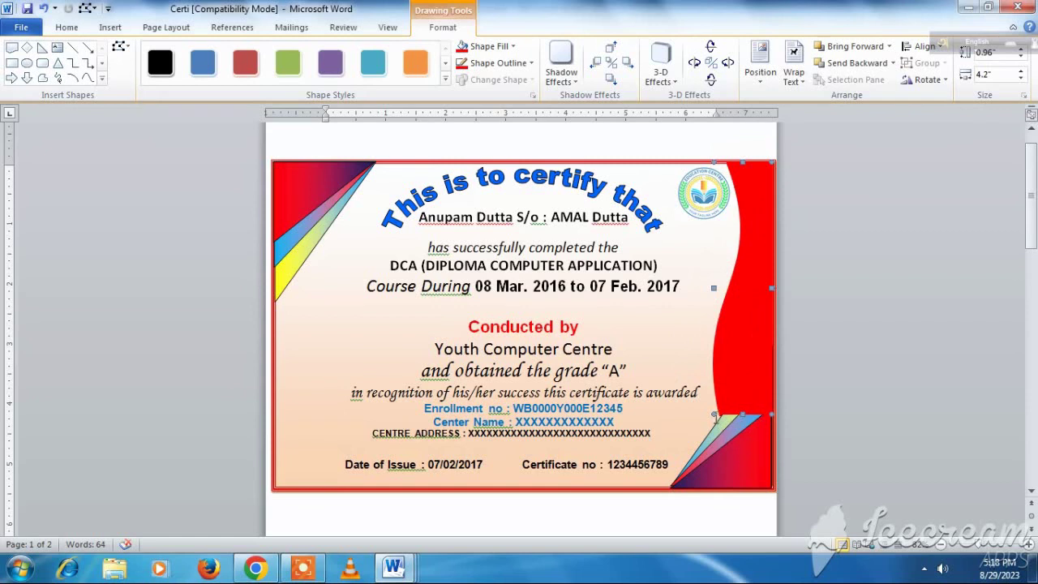
pyautogui.moveTo(715, 402); pyautogui.dragTo(722, 390)
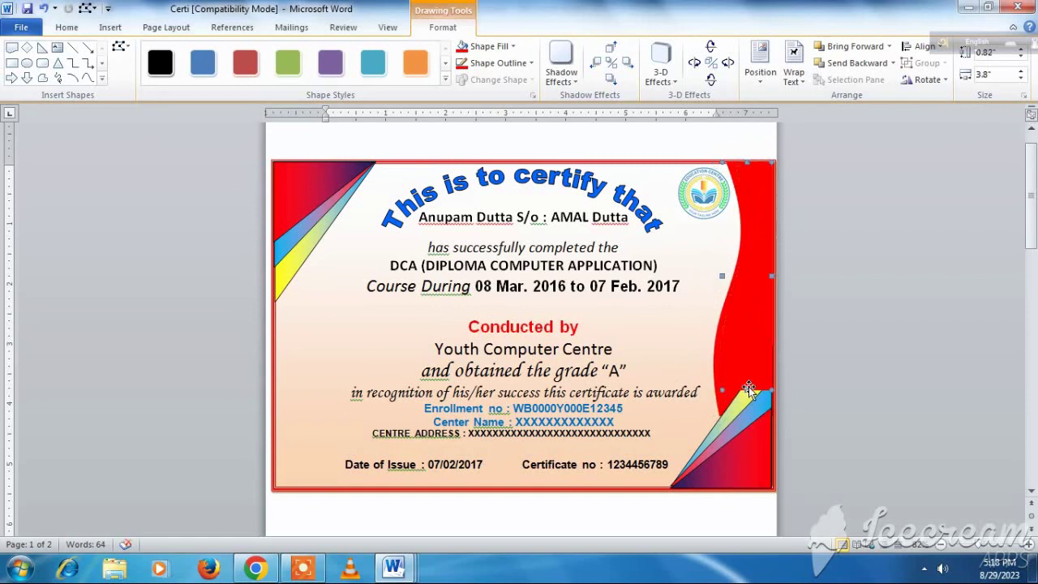
pyautogui.moveTo(745, 391); pyautogui.dragTo(734, 403)
# Fill the wave copy solid black and nudge it two steps right
pyautogui.click(513, 46)
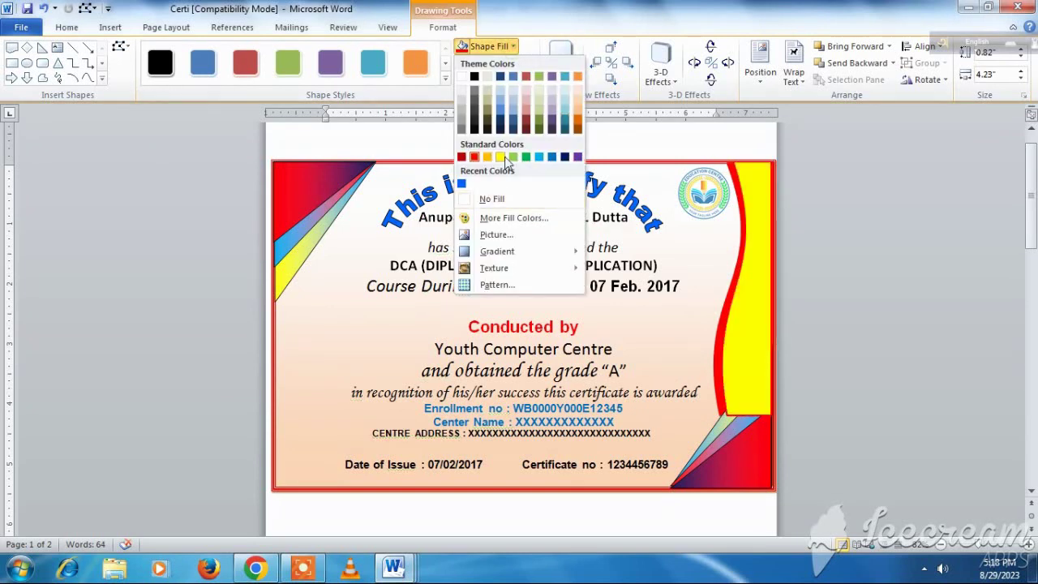
pyautogui.click(474, 77)
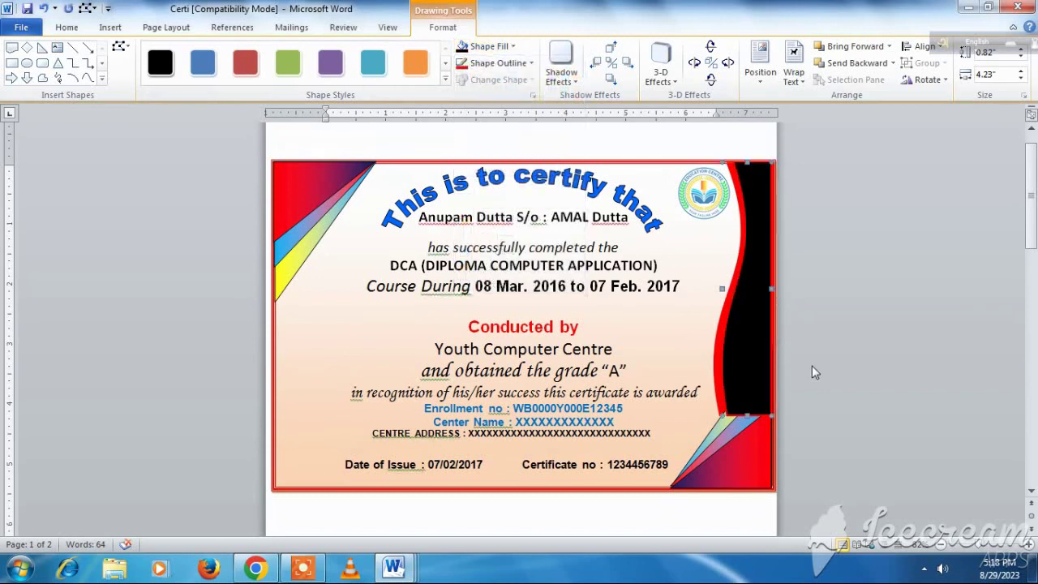
pyautogui.press('Right')
pyautogui.press('Right')
pyautogui.press('Right')
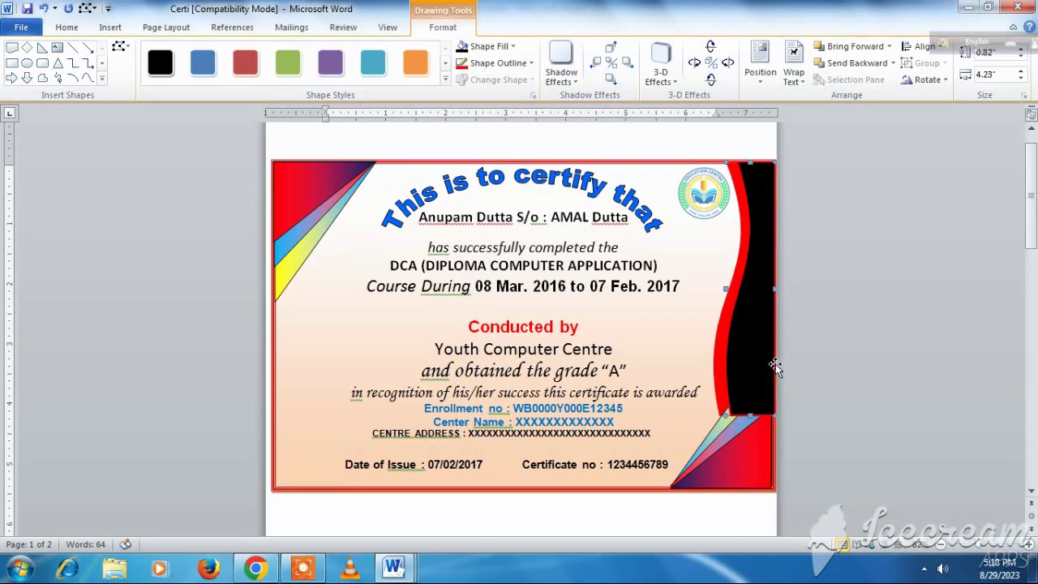
pyautogui.press('Right')
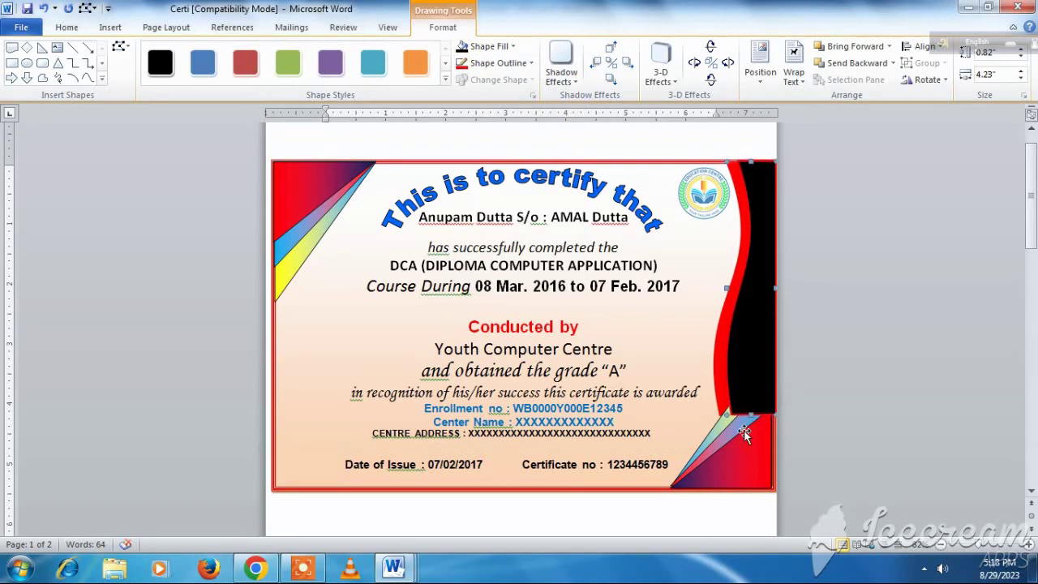
# Bring the yellow-blue, red and blue-red corner triangles in front of the black wave
pyautogui.click(742, 438)
pyautogui.moveTo(671, 408); pyautogui.dragTo(670, 347)
pyautogui.rightClick(724, 419)
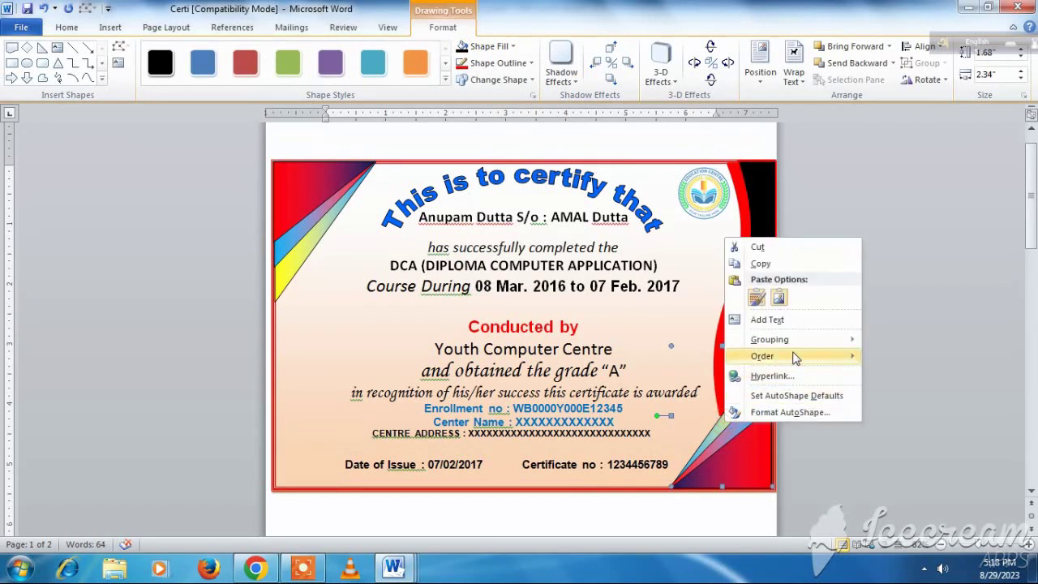
pyautogui.click(909, 357)
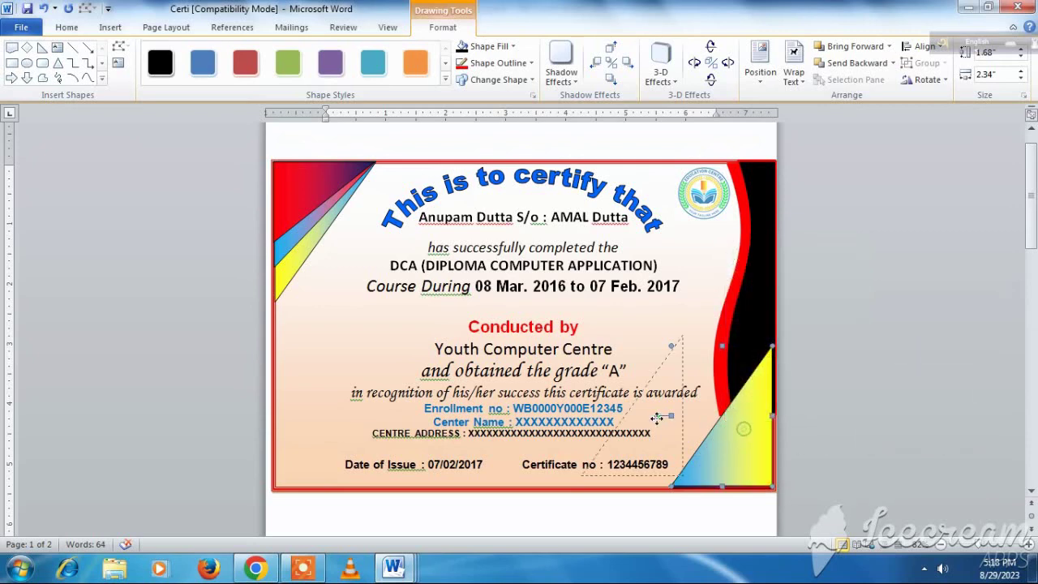
pyautogui.click(753, 434)
pyautogui.rightClick(752, 433)
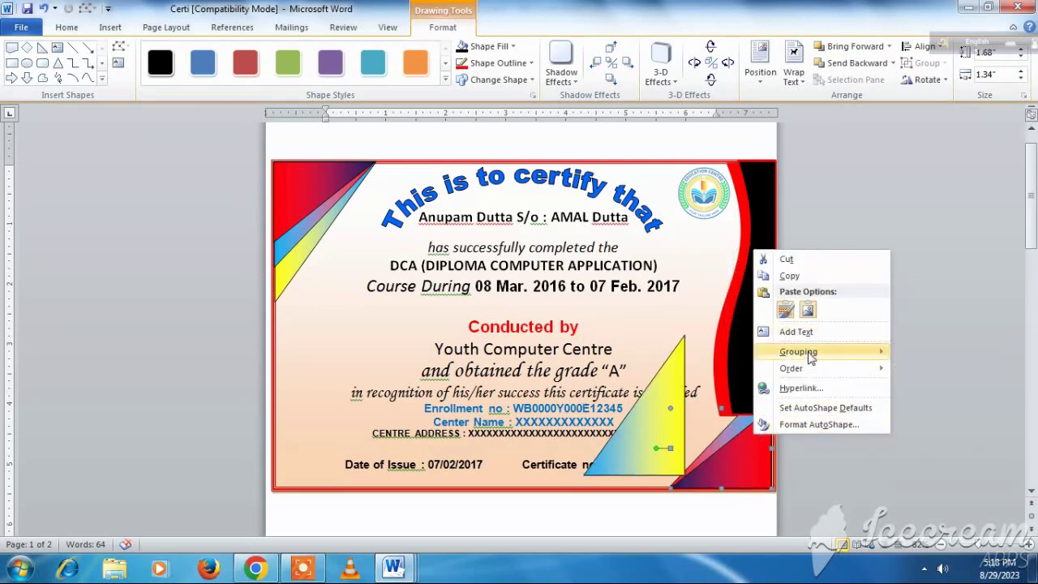
pyautogui.moveTo(791, 368)
pyautogui.click(941, 370)
pyautogui.click(737, 437)
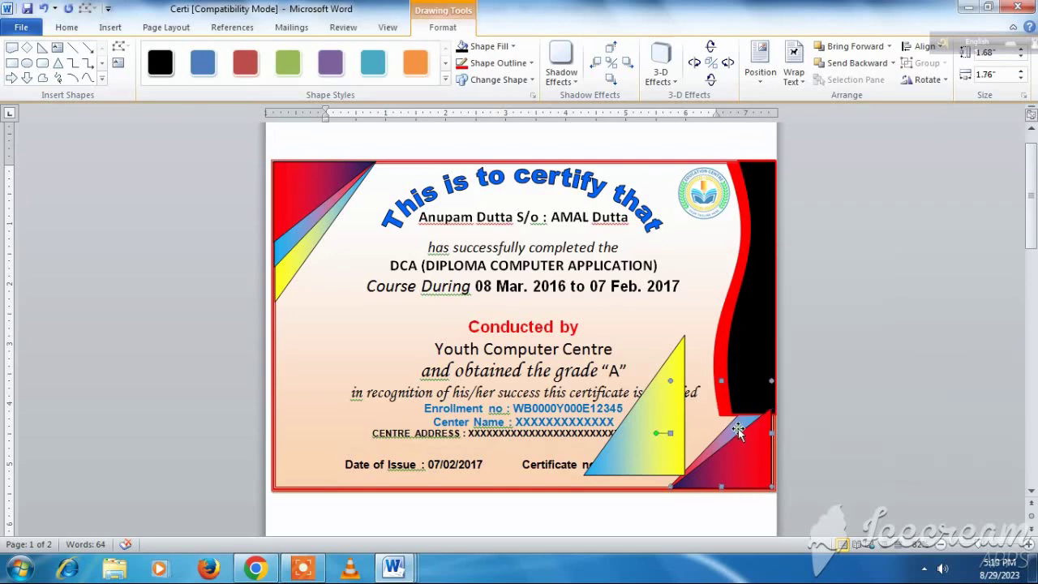
pyautogui.rightClick(737, 438)
pyautogui.click(913, 365)
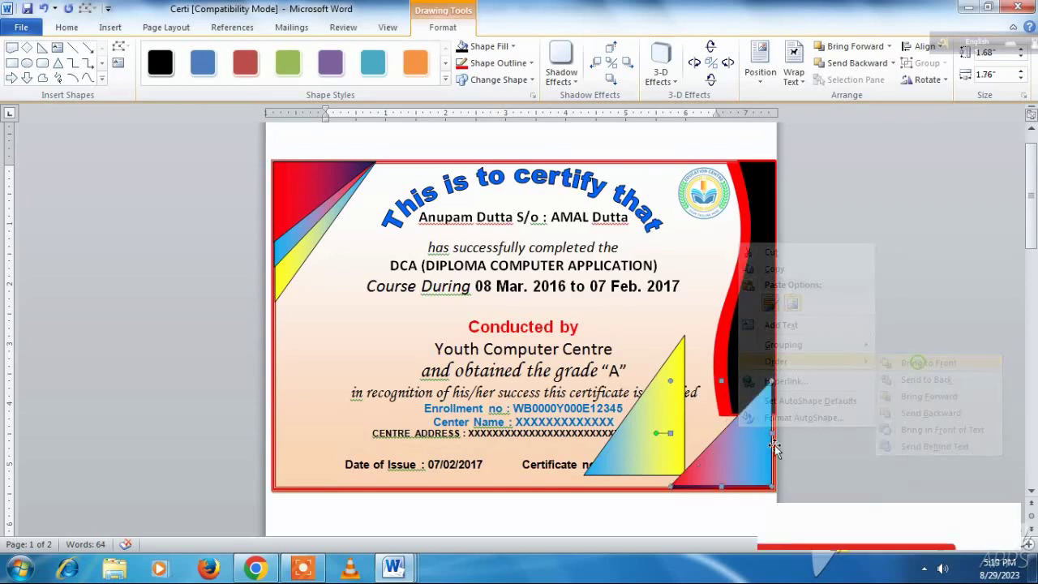
# Realign the blue triangle in the bottom-right corner, in front, with height back to 1.34"
pyautogui.moveTo(739, 436); pyautogui.dragTo(673, 435)
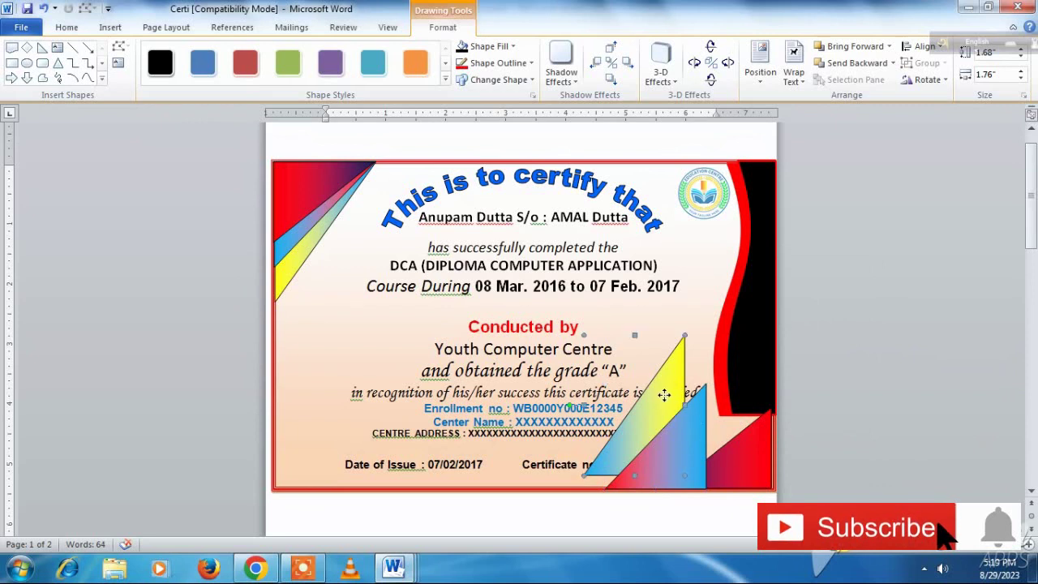
pyautogui.moveTo(737, 416)
pyautogui.mouseDown()
pyautogui.moveTo(753, 409)
pyautogui.moveTo(750, 447)
pyautogui.mouseUp()
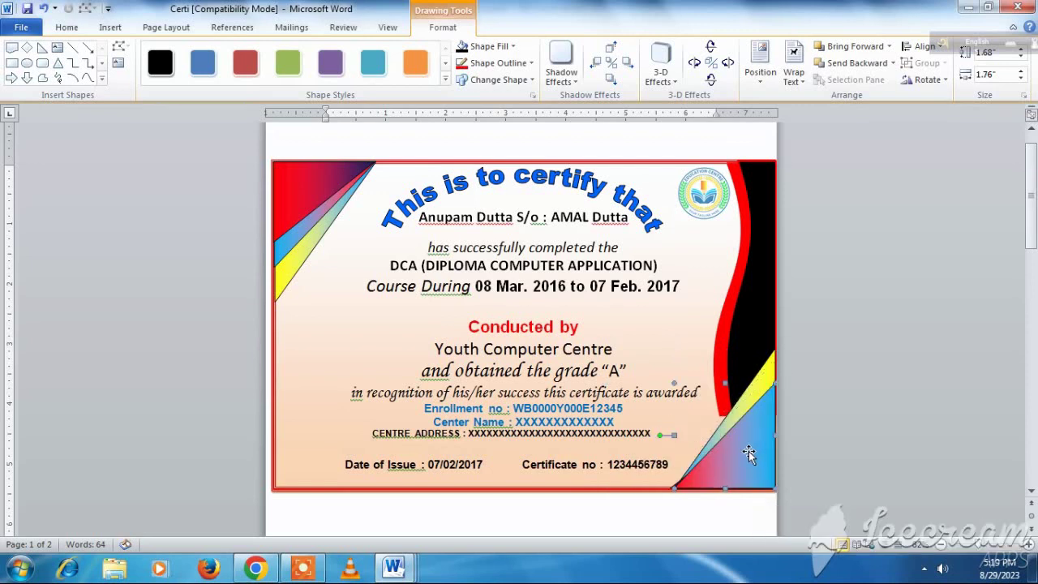
pyautogui.rightClick(766, 448)
pyautogui.moveTo(805, 383)
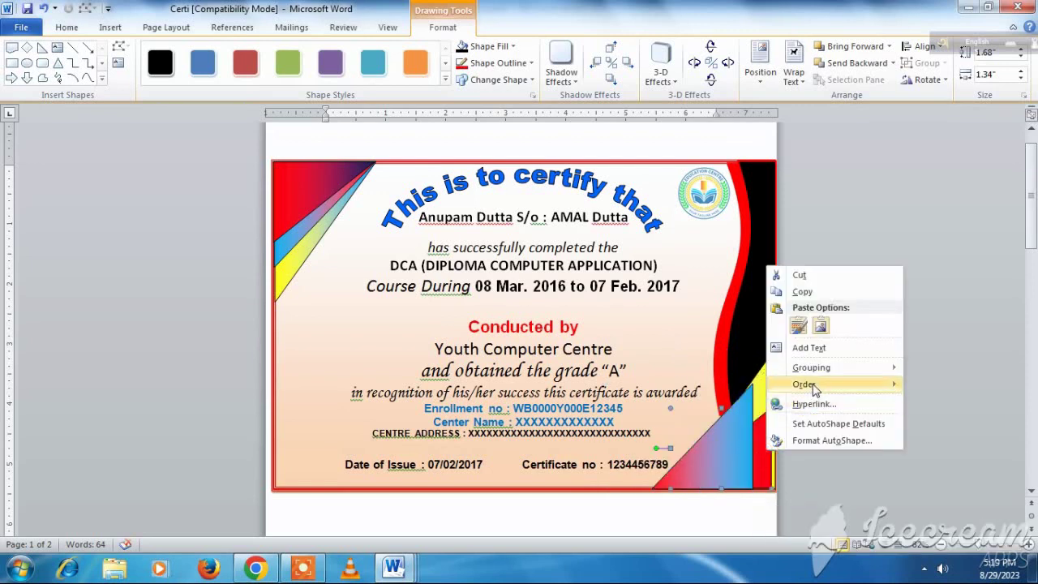
pyautogui.click(947, 386)
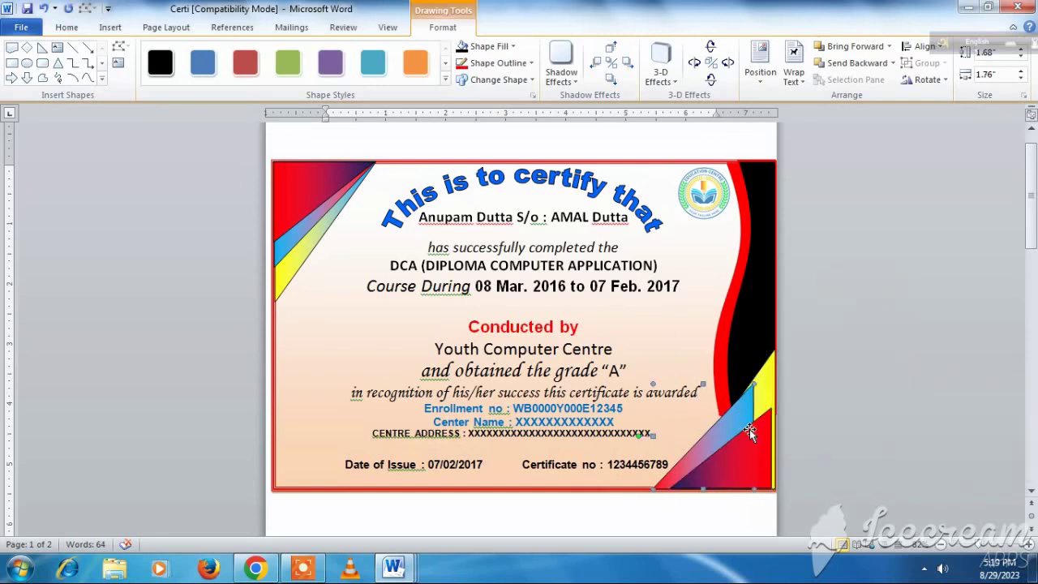
pyautogui.press('Right')
pyautogui.press('Right')
pyautogui.press('Right')
pyautogui.press('Right')
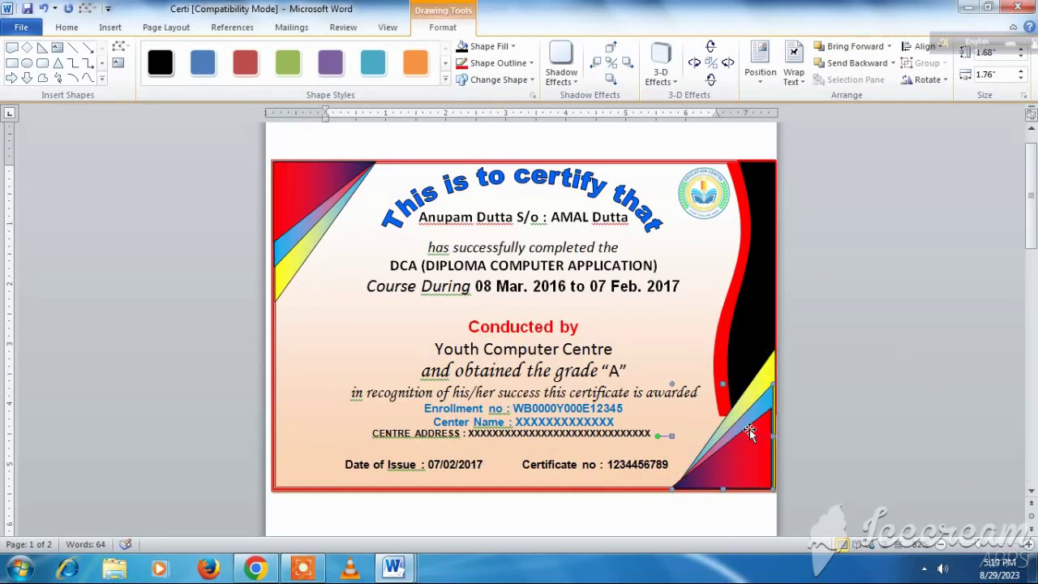
pyautogui.hotkey('shift', 'Up')
pyautogui.hotkey('shift', 'Up')
pyautogui.hotkey('shift', 'Up')
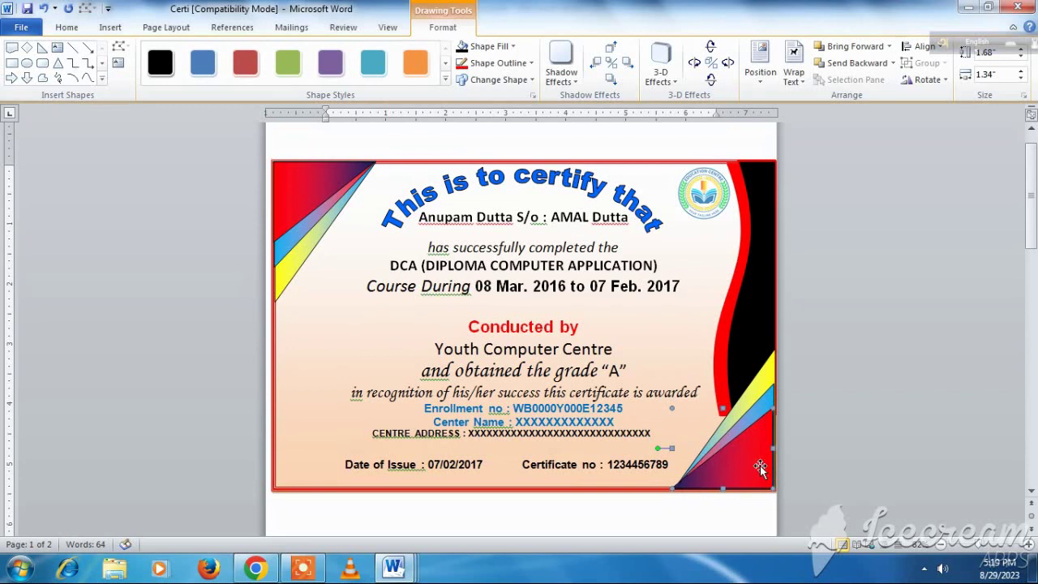
pyautogui.hotkey('shift', 'Up')
# Narrow the red wave band on the right edge to about 0.74 inches wide
pyautogui.click(736, 344)
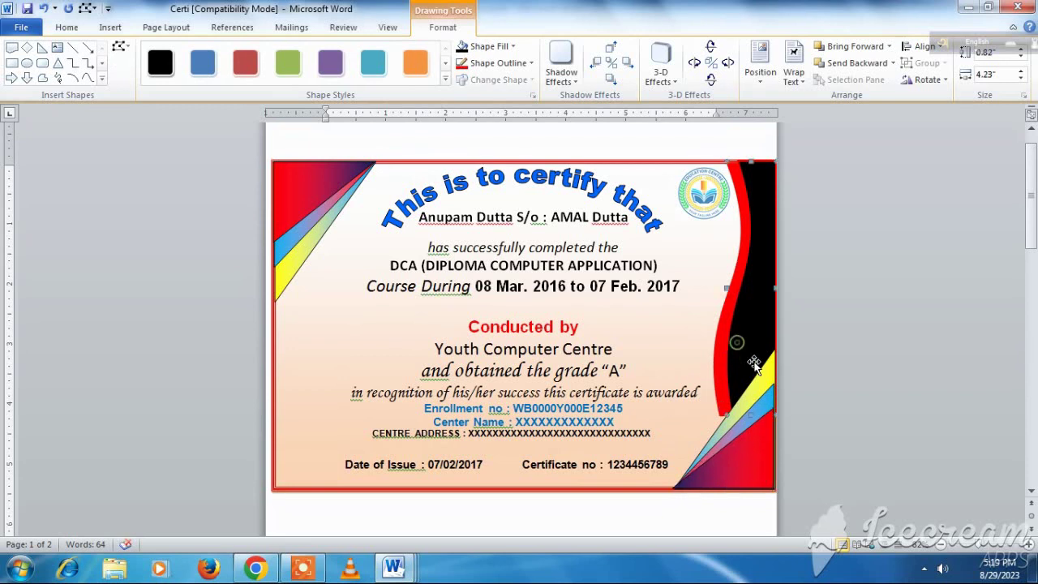
pyautogui.scroll(1, 739, 373)
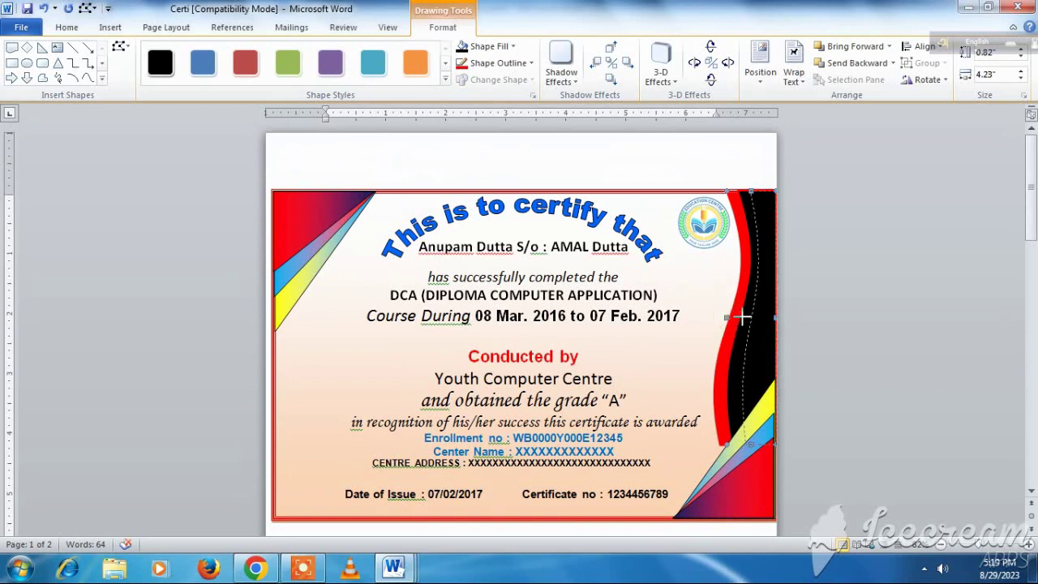
pyautogui.moveTo(731, 317); pyautogui.dragTo(742, 318)
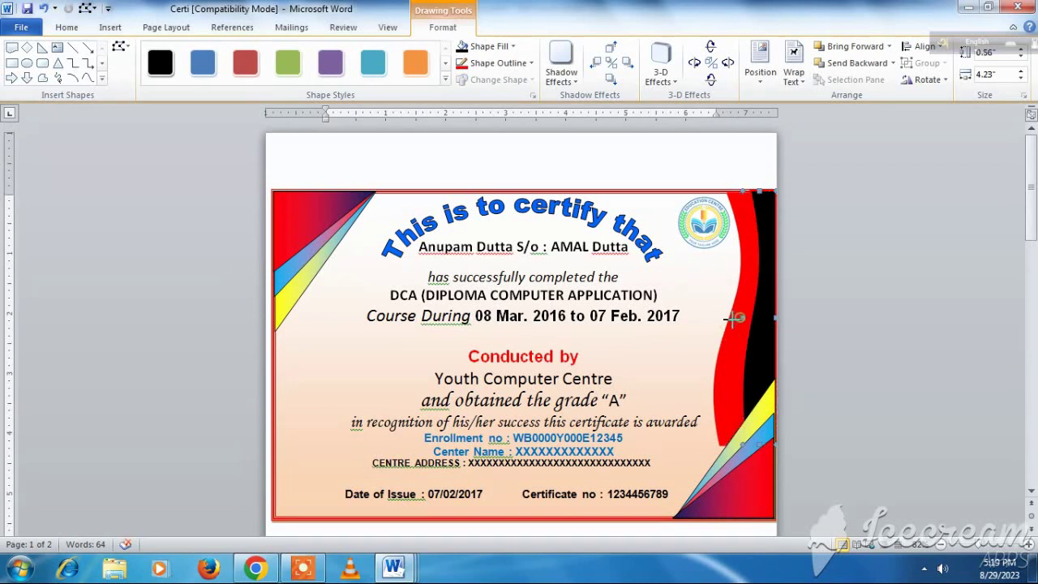
pyautogui.moveTo(727, 325); pyautogui.dragTo(710, 333)
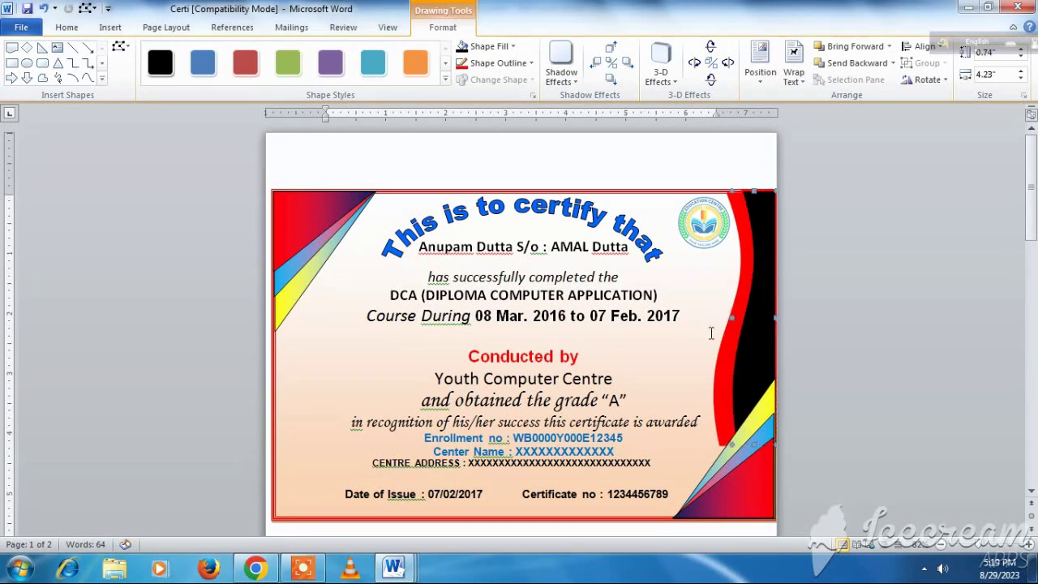
# Narrow the overlapping black wave band to about 0.9 inches, leaving a red strip visible
pyautogui.click(726, 381)
pyautogui.moveTo(717, 317); pyautogui.dragTo(719, 318)
pyautogui.click(707, 358)
pyautogui.click(721, 405)
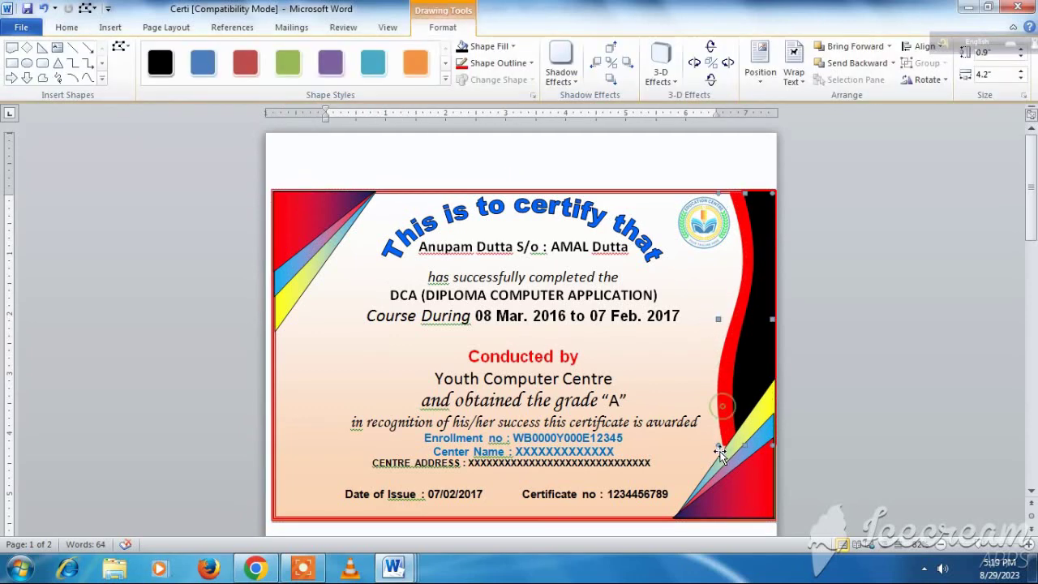
pyautogui.click(698, 421)
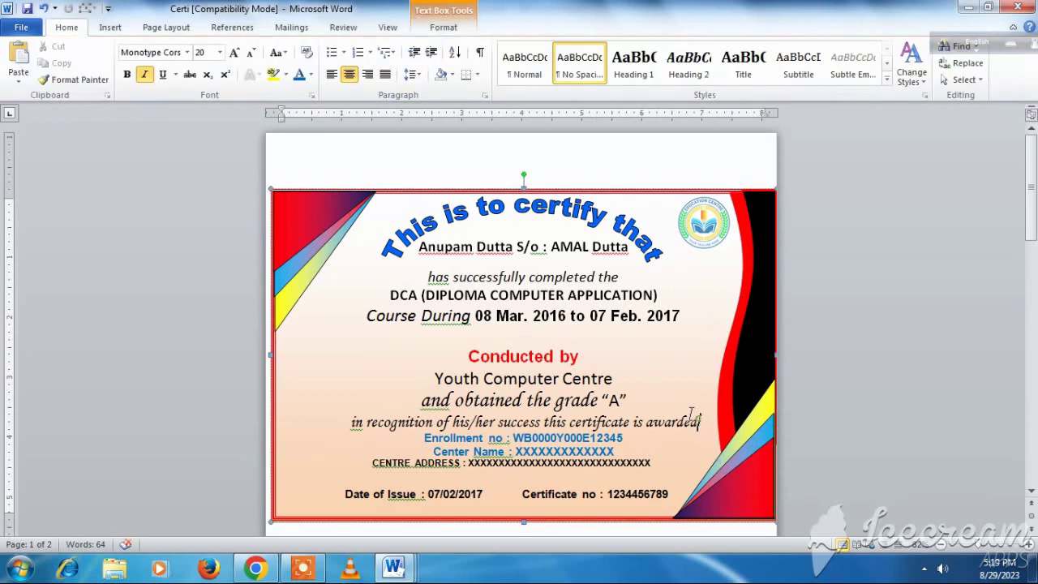
pyautogui.click(747, 231)
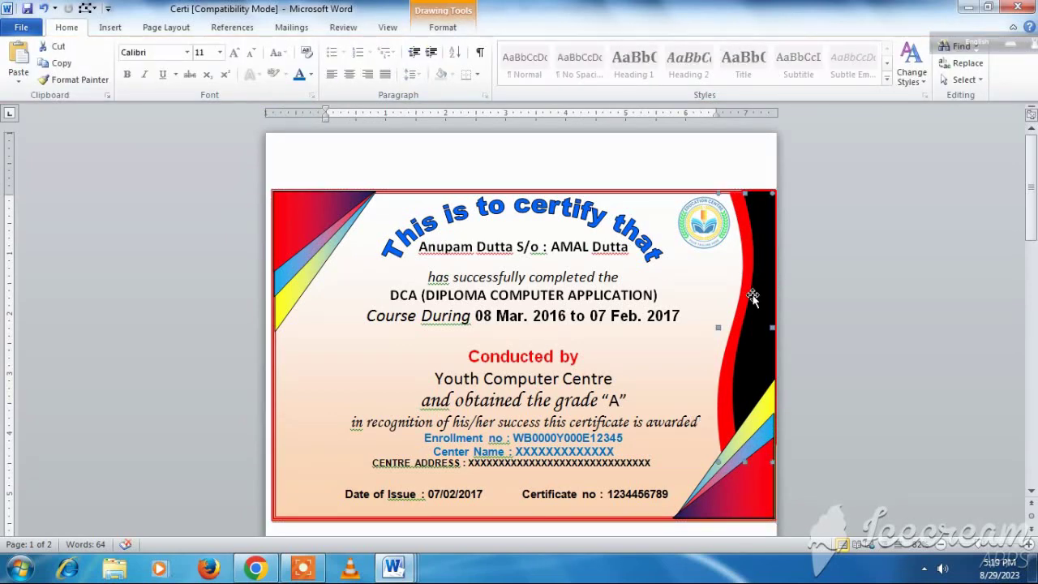
# Duplicate the red and black wave bands onto the left edge, flipped to face inward
pyautogui.click(755, 293)
pyautogui.click(747, 284)
pyautogui.hotkey('ctrl', 'v')
pyautogui.moveTo(744, 285)
pyautogui.mouseDown()
pyautogui.moveTo(304, 361)
pyautogui.moveTo(362, 361)
pyautogui.mouseUp()
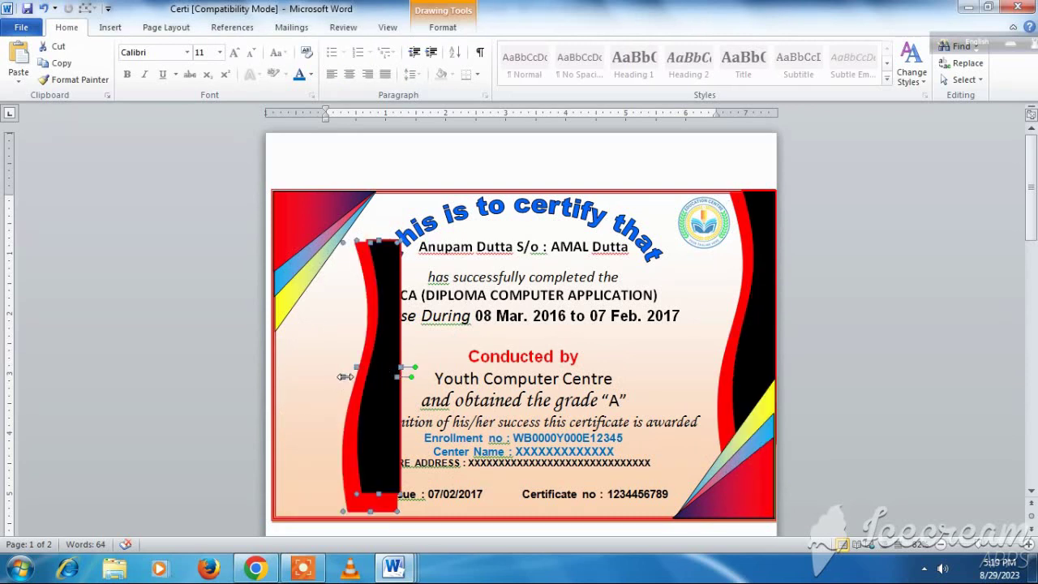
pyautogui.moveTo(345, 376)
pyautogui.mouseDown()
pyautogui.moveTo(504, 378)
pyautogui.moveTo(314, 394)
pyautogui.mouseUp()
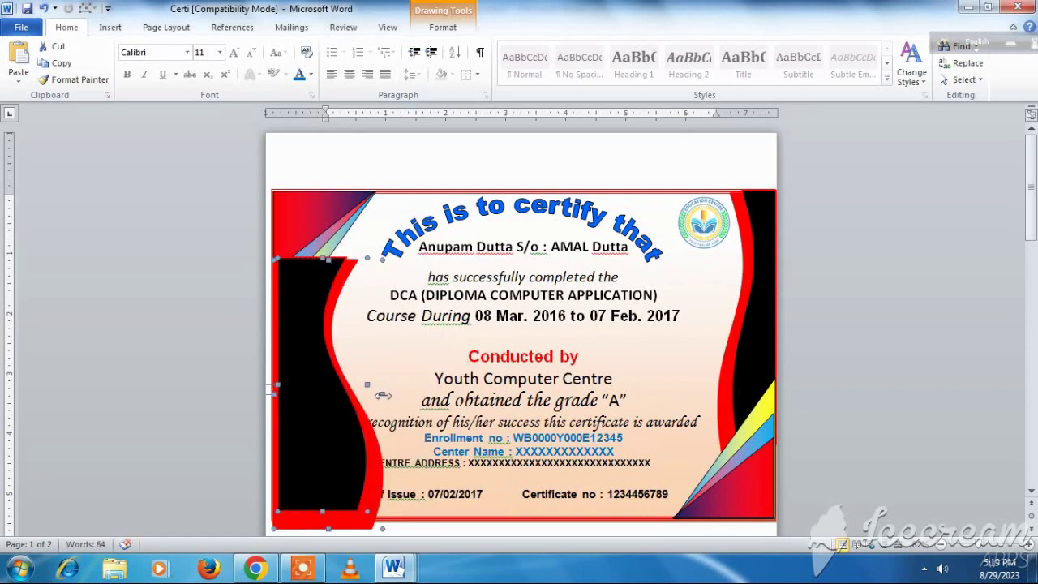
pyautogui.moveTo(382, 395); pyautogui.dragTo(335, 397)
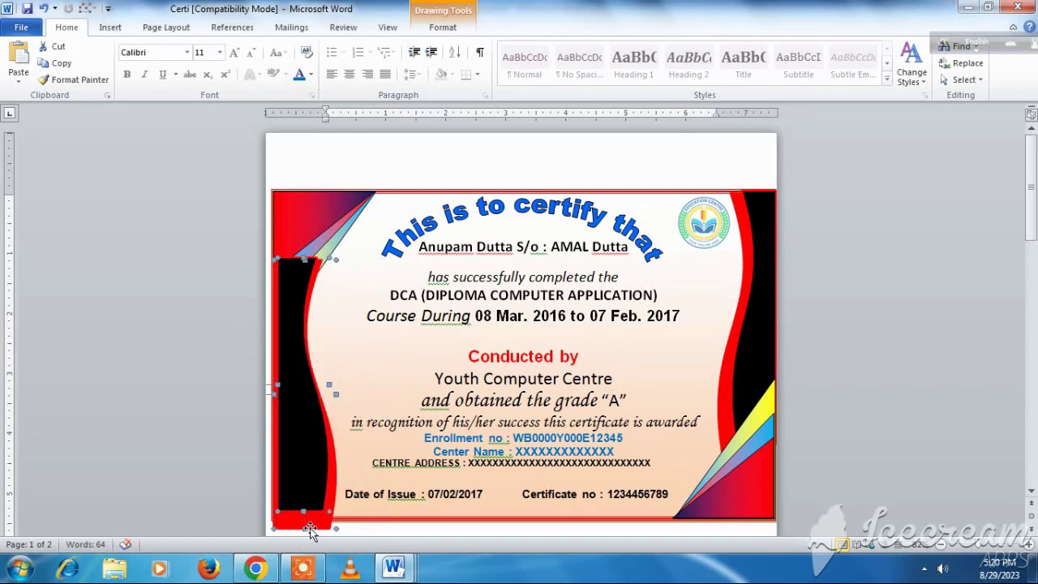
# Stretch the left-side wave bands down to the certificate's bottom border
pyautogui.moveTo(303, 509); pyautogui.dragTo(301, 505)
pyautogui.click(312, 486)
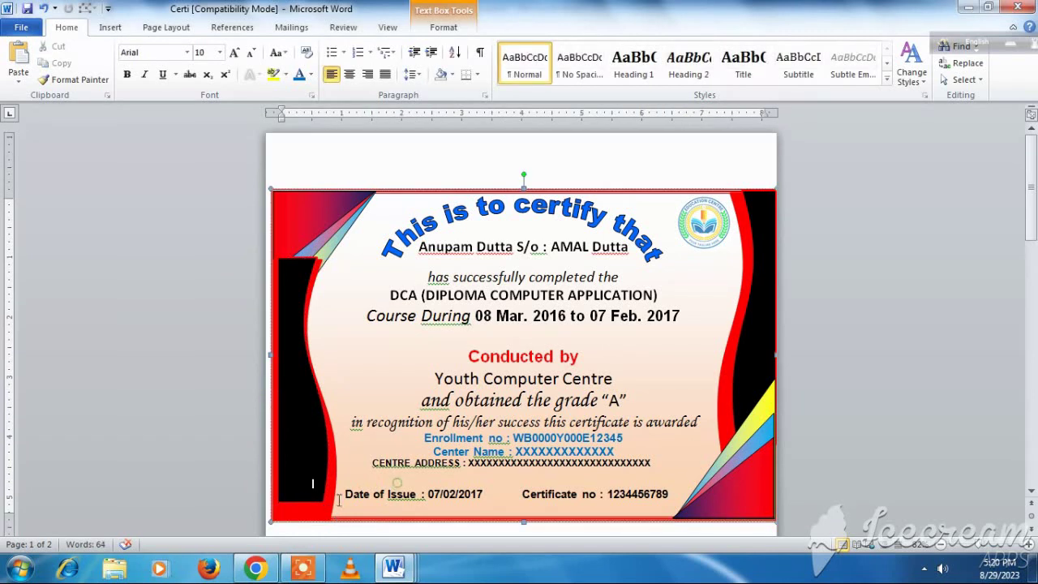
pyautogui.click(302, 502)
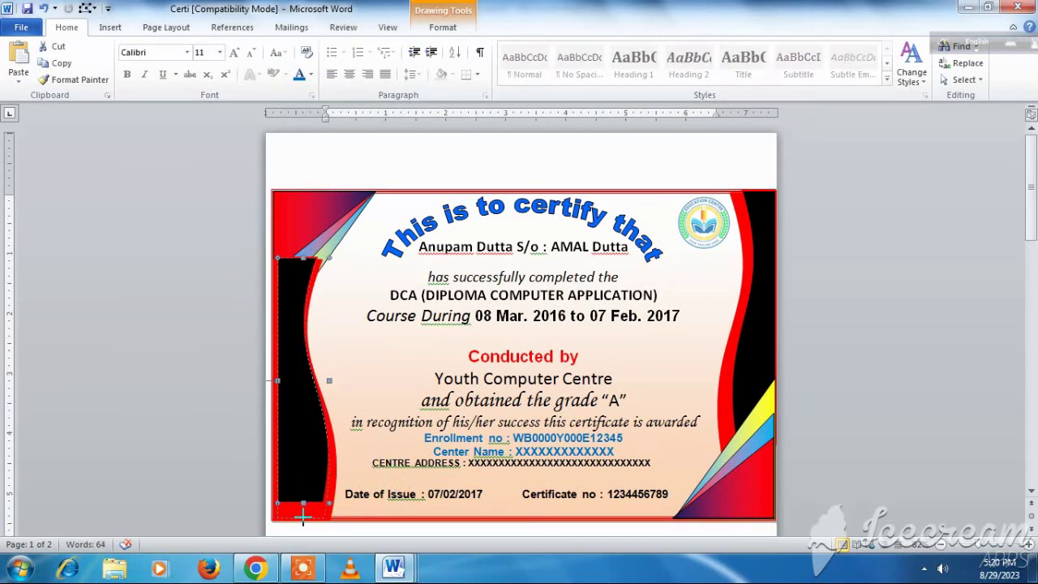
pyautogui.moveTo(302, 510); pyautogui.dragTo(315, 520)
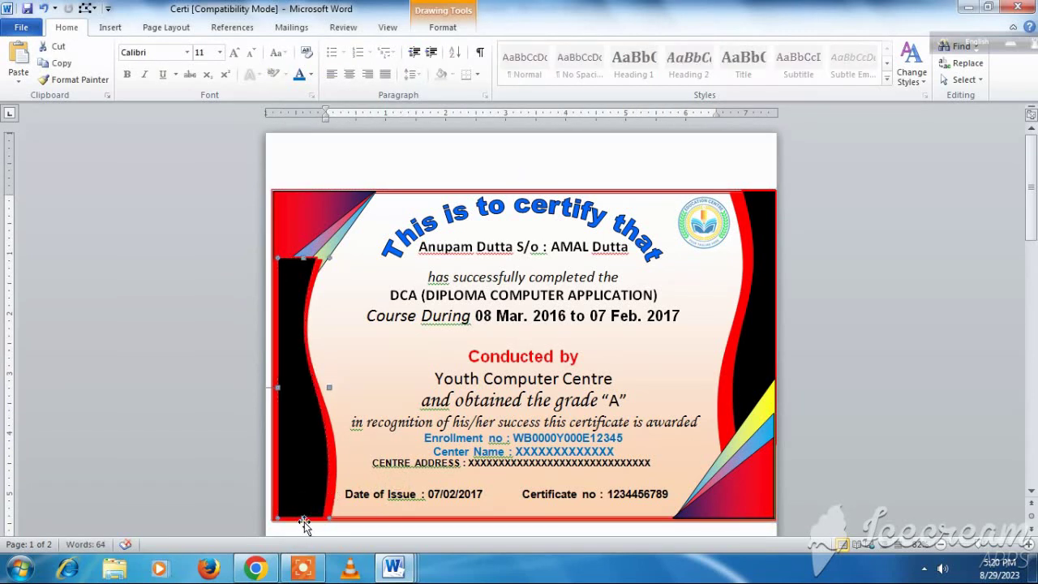
pyautogui.moveTo(302, 517); pyautogui.dragTo(301, 503)
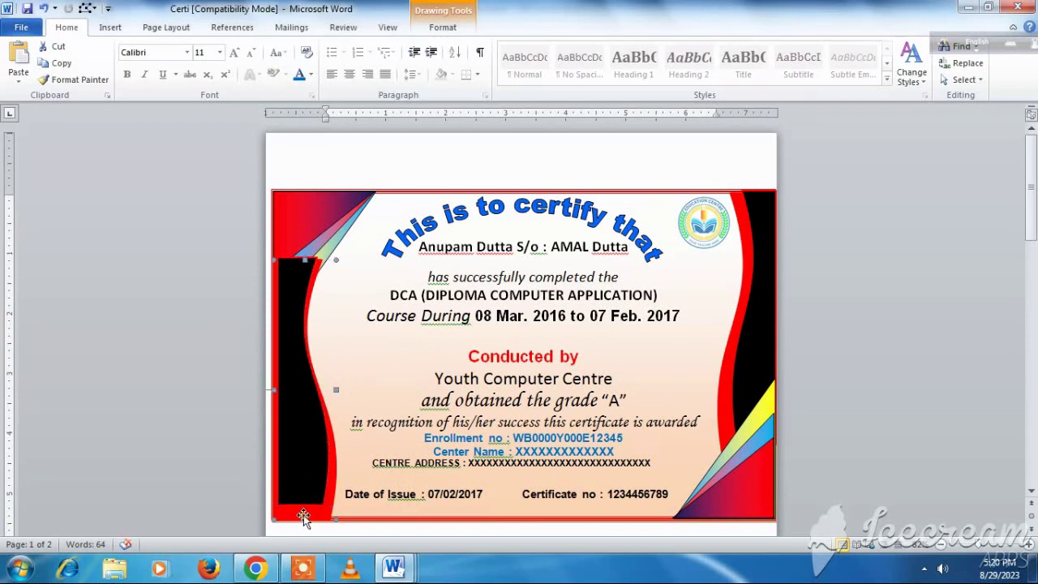
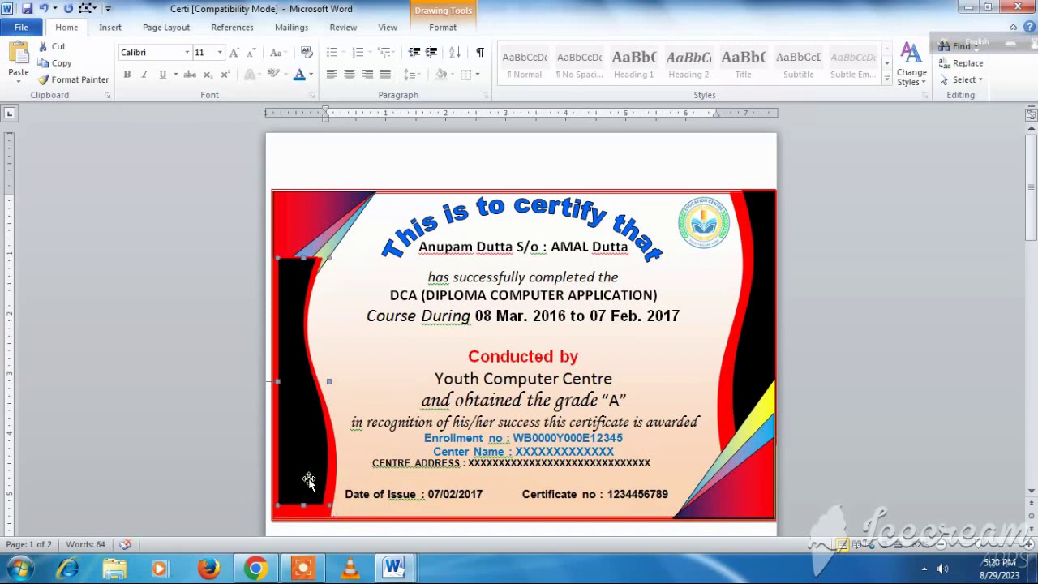
# Drag the black curved strip's bottom handle down to the certificate's bottom border
pyautogui.moveTo(313, 480); pyautogui.dragTo(308, 478)
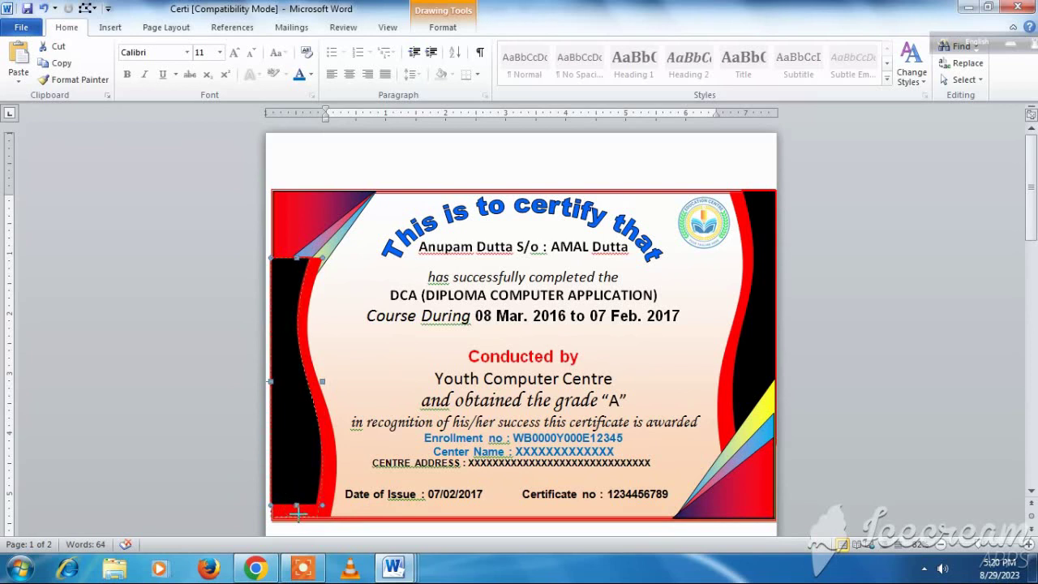
pyautogui.moveTo(298, 511); pyautogui.dragTo(295, 516)
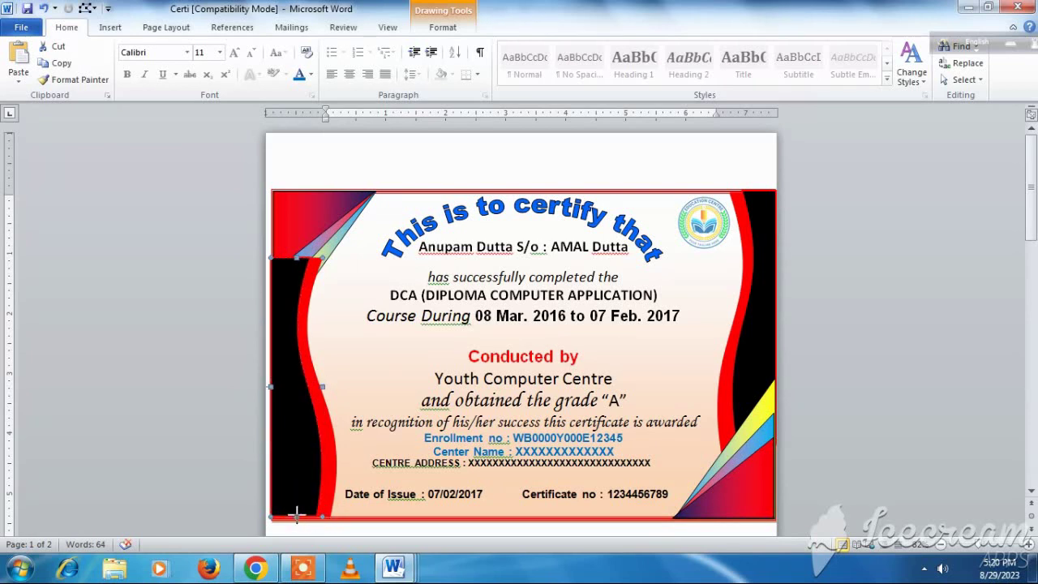
pyautogui.press('Down')
pyautogui.press('Down')
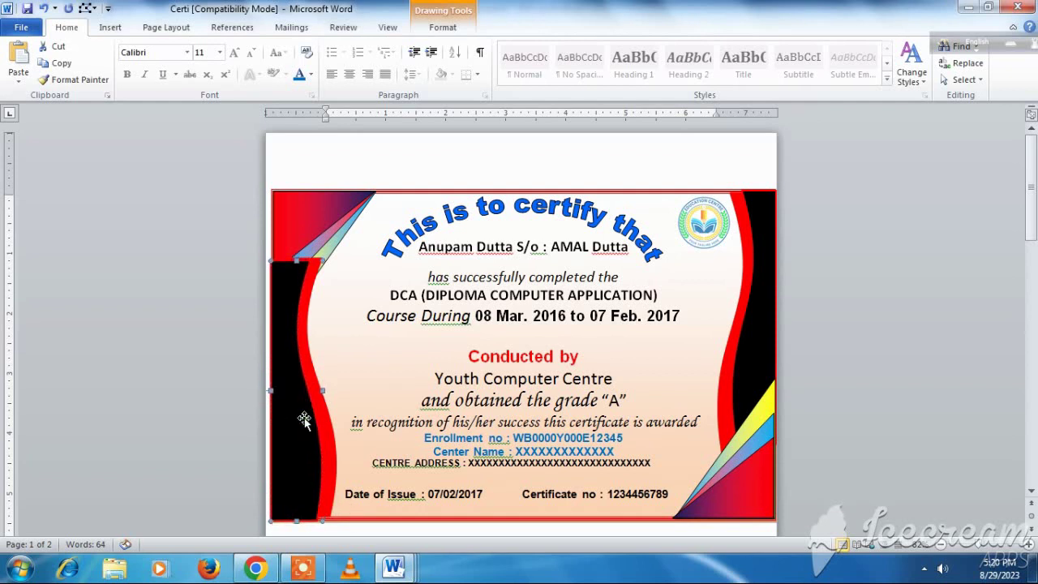
# Fine-tune the black strip's vertical position with arrow-key nudges
pyautogui.click(300, 415)
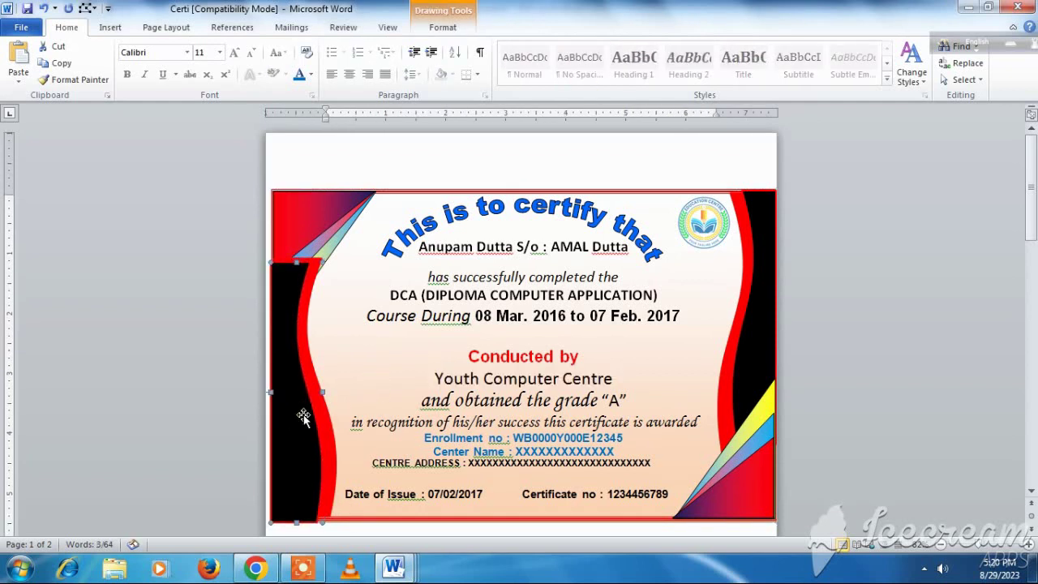
pyautogui.click(305, 417)
pyautogui.press('Up')
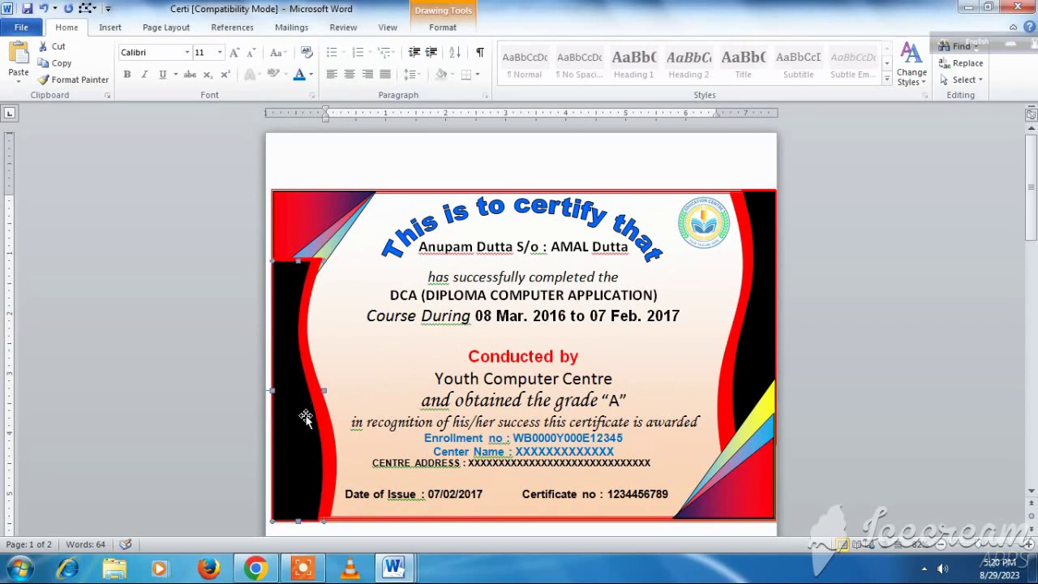
pyautogui.press('Up')
pyautogui.press('Down')
pyautogui.press('Down')
pyautogui.click(308, 232)
pyautogui.click(336, 247)
# Bring the yellow-blue triangles to the front and send the red corner shape to the back
pyautogui.rightClick(336, 248)
pyautogui.moveTo(374, 364)
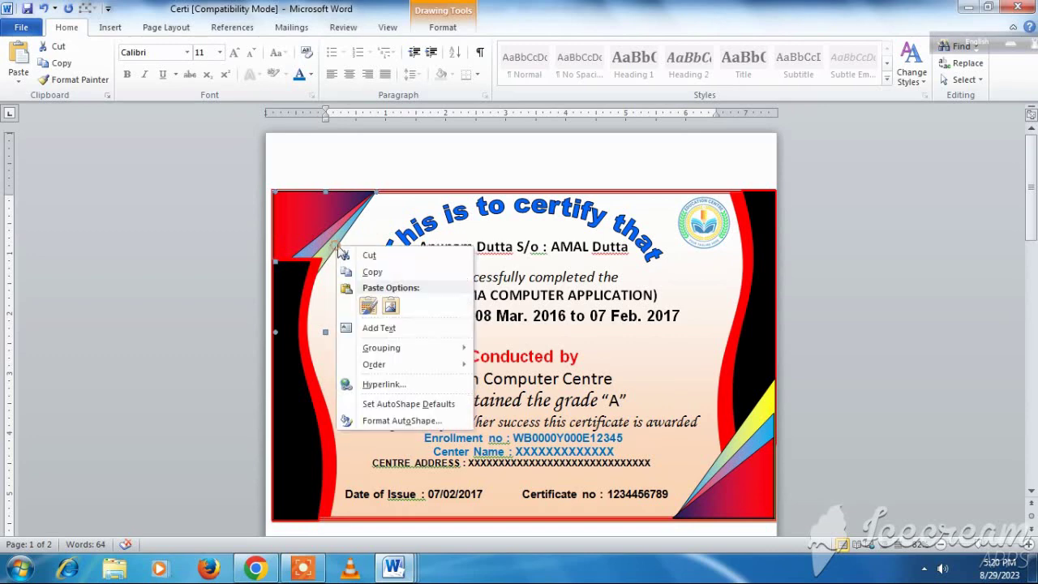
pyautogui.click(527, 365)
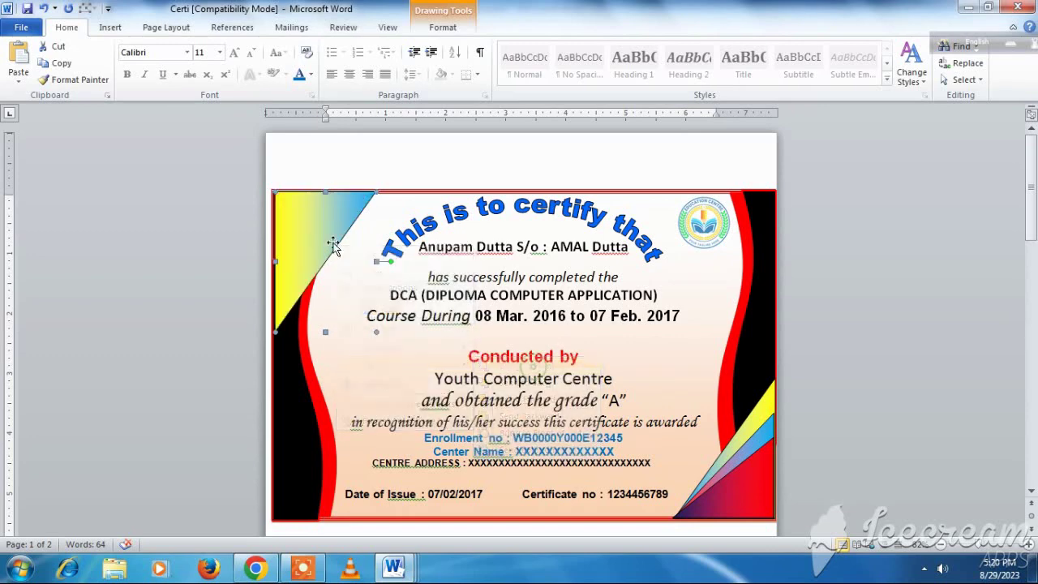
pyautogui.moveTo(359, 270); pyautogui.dragTo(320, 243)
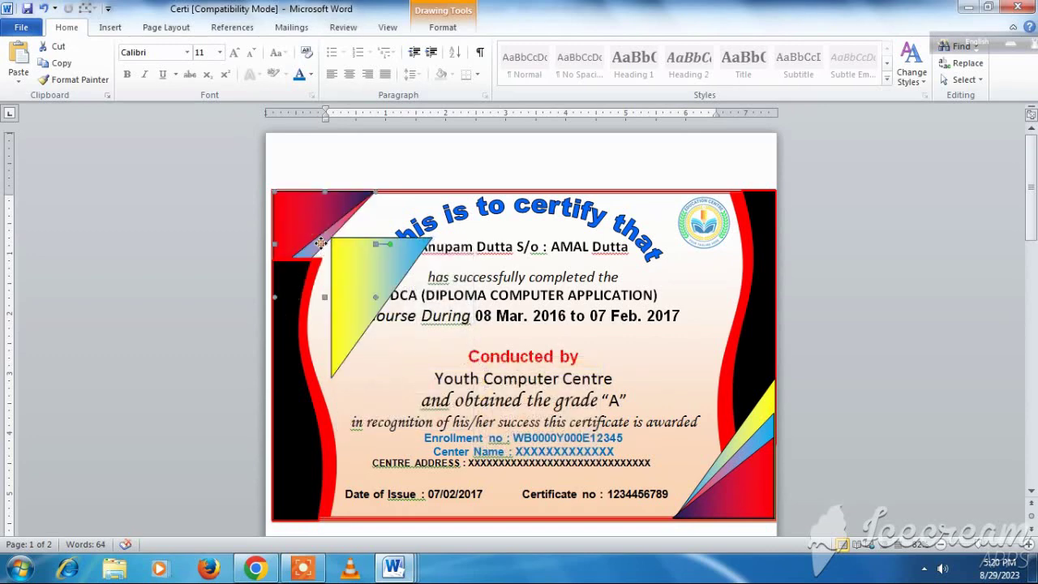
pyautogui.rightClick(321, 243)
pyautogui.moveTo(359, 362)
pyautogui.click(496, 364)
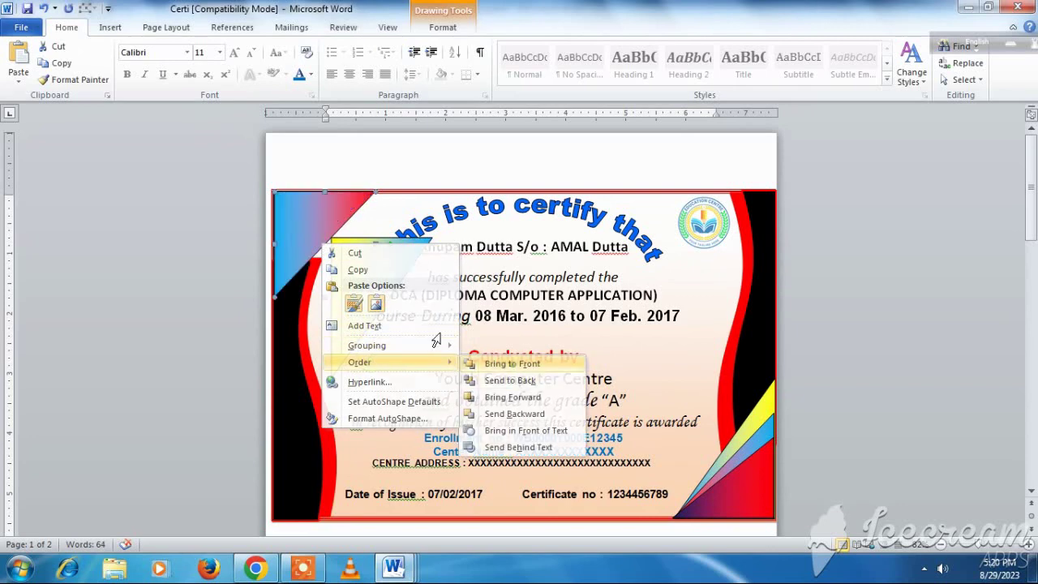
pyautogui.rightClick(298, 216)
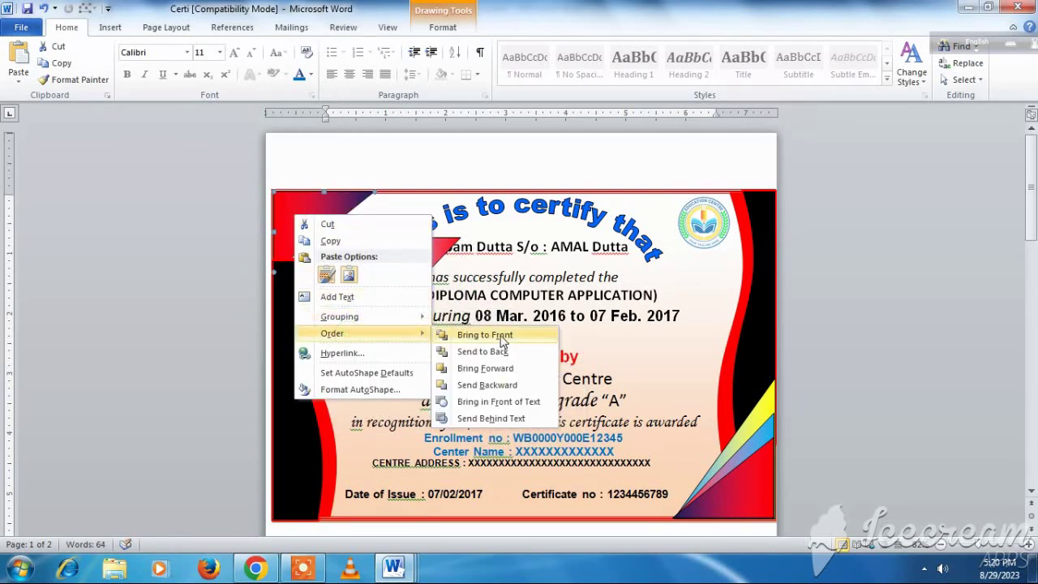
pyautogui.click(486, 352)
# Move the triangle into the top-left corner and stretch it down the left edge
pyautogui.click(345, 282)
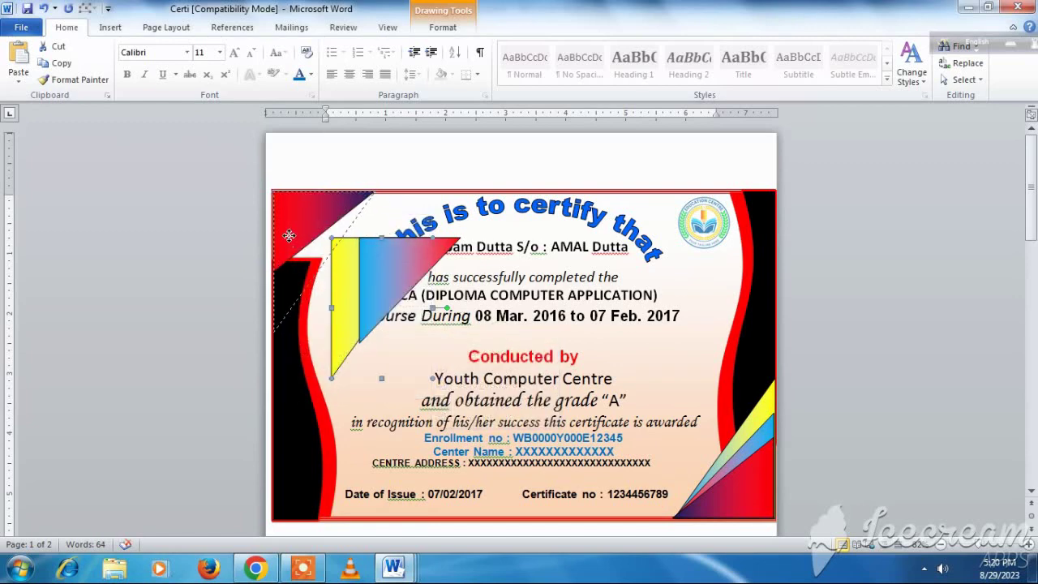
pyautogui.moveTo(293, 239); pyautogui.dragTo(294, 240)
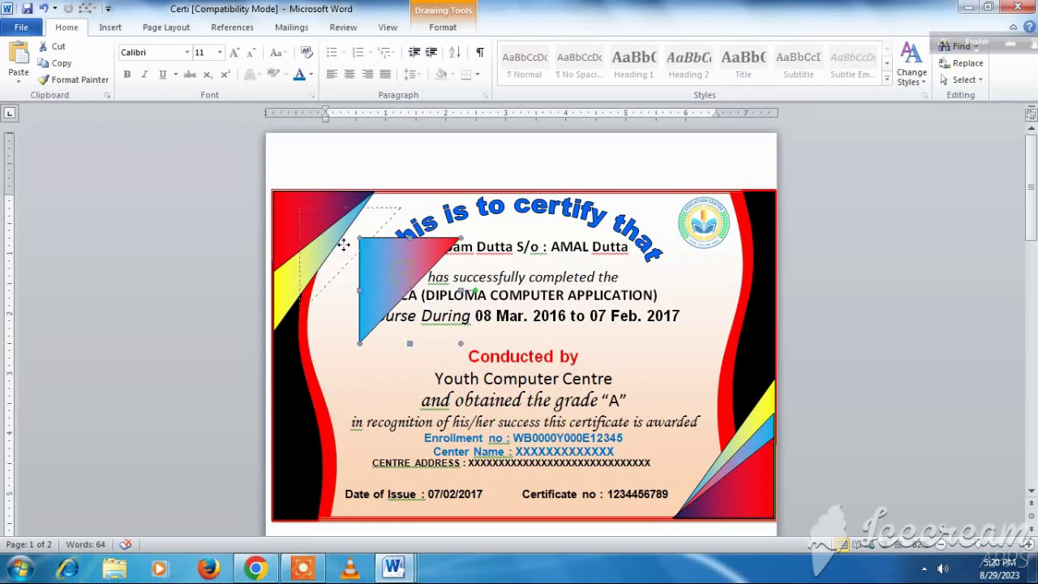
pyautogui.moveTo(403, 276); pyautogui.dragTo(310, 245)
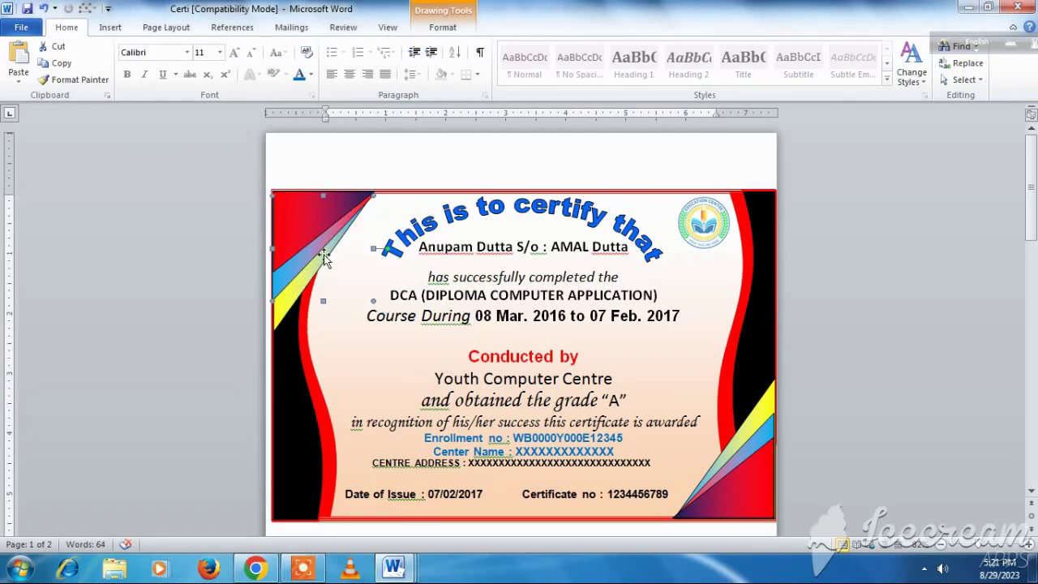
pyautogui.moveTo(354, 299); pyautogui.dragTo(346, 333)
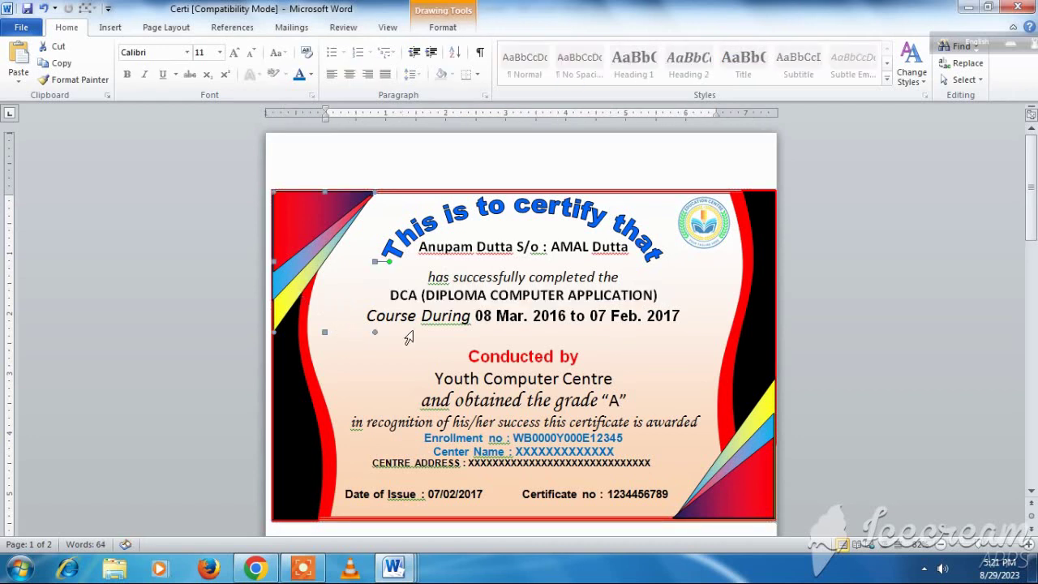
pyautogui.hotkey('ctrl', 'Up')
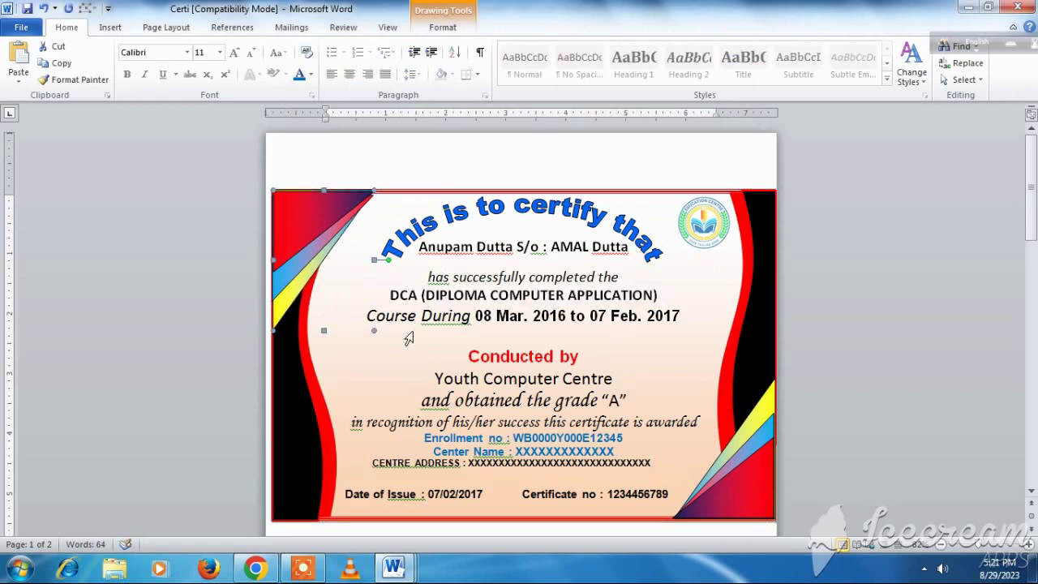
# Drag the round top-right logo a couple of pixels to the left
pyautogui.click(486, 337)
pyautogui.click(714, 243)
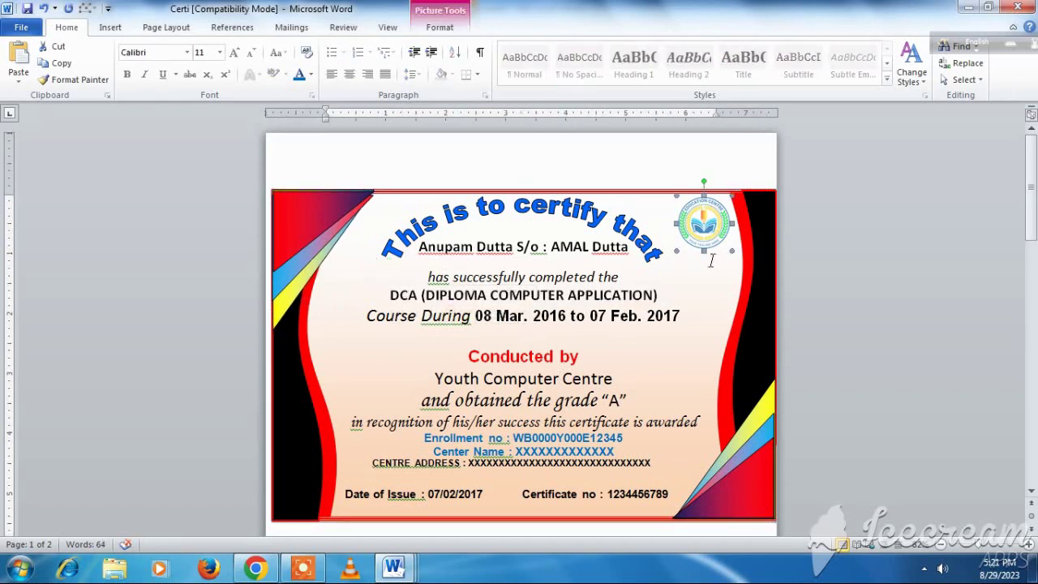
pyautogui.moveTo(670, 254); pyautogui.dragTo(669, 254)
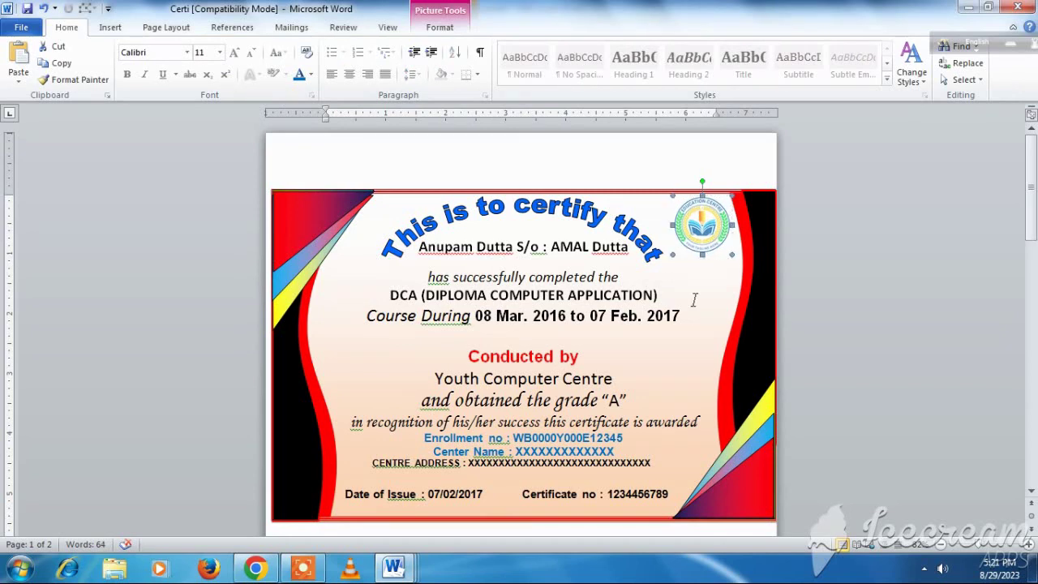
pyautogui.click(709, 327)
pyautogui.scroll(-2, 627, 370)
pyautogui.scroll(2, 625, 371)
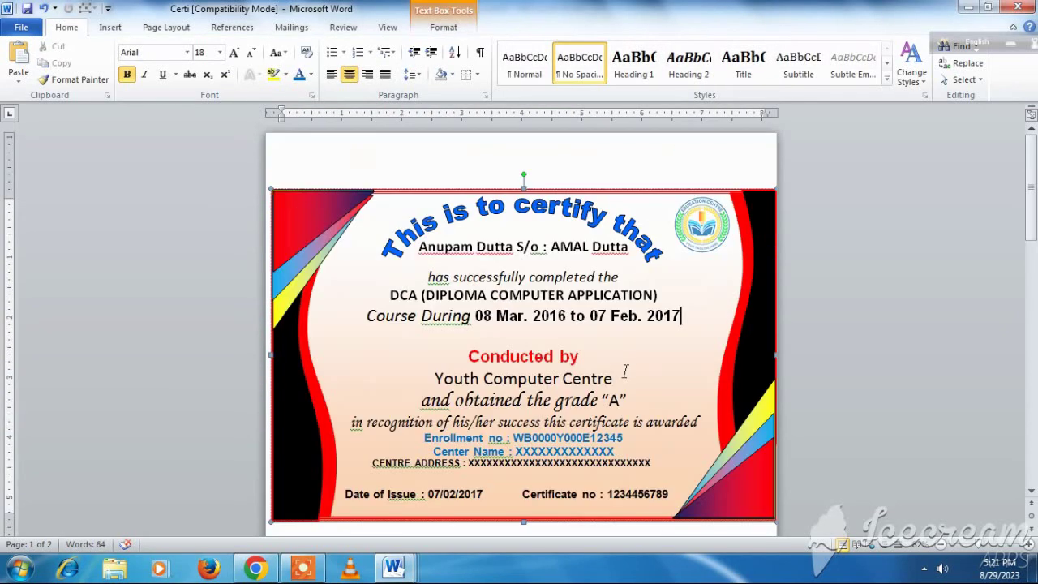
pyautogui.scroll(-1, 612, 376)
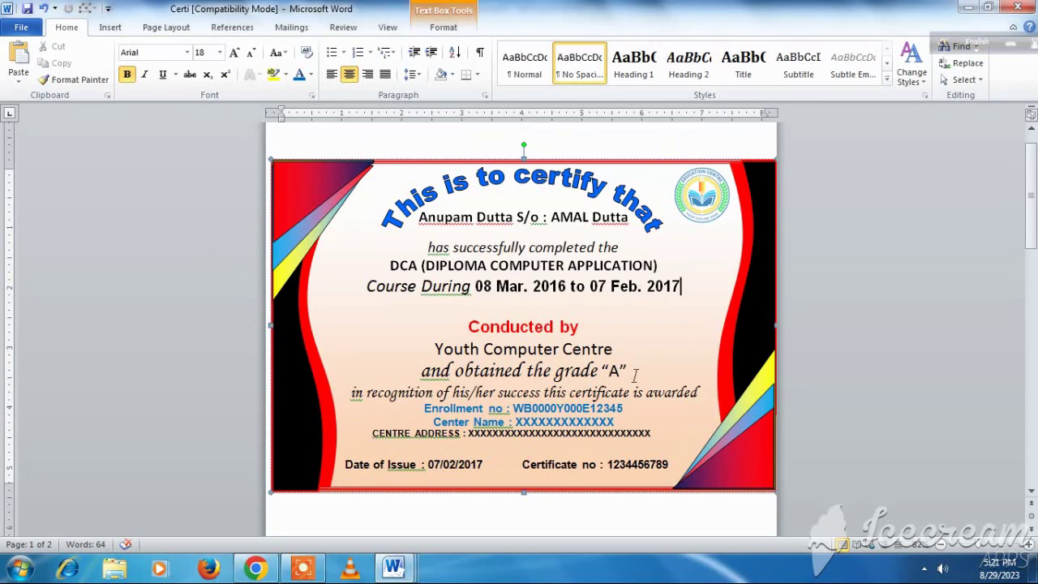
pyautogui.scroll(1, 635, 374)
pyautogui.scroll(-1, 635, 374)
pyautogui.scroll(1, 635, 375)
pyautogui.scroll(-1, 635, 374)
pyautogui.scroll(1, 635, 374)
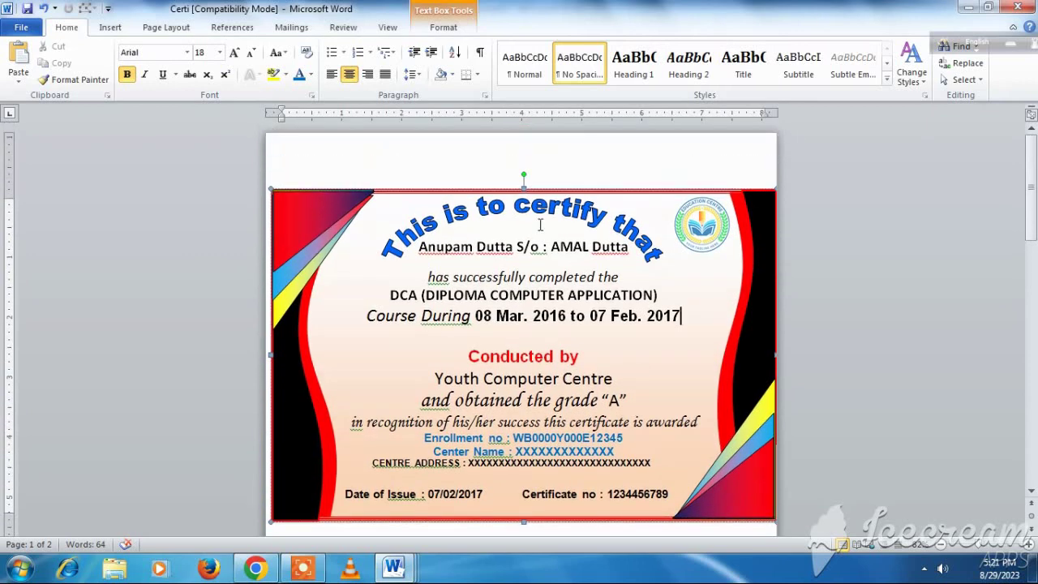
pyautogui.click(529, 212)
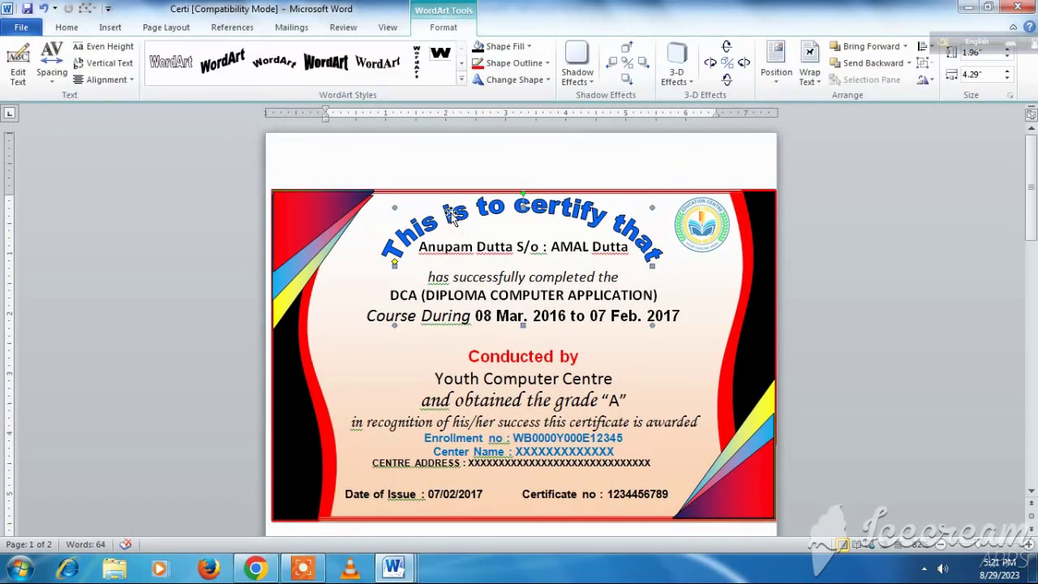
# Give the heading text a black outline and a red font colour
pyautogui.click(546, 63)
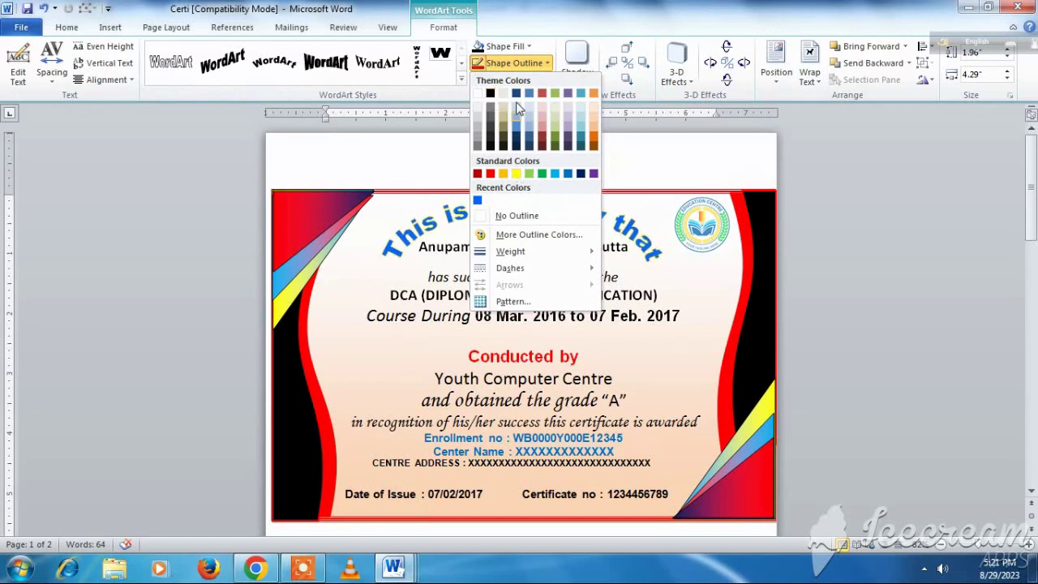
pyautogui.click(491, 95)
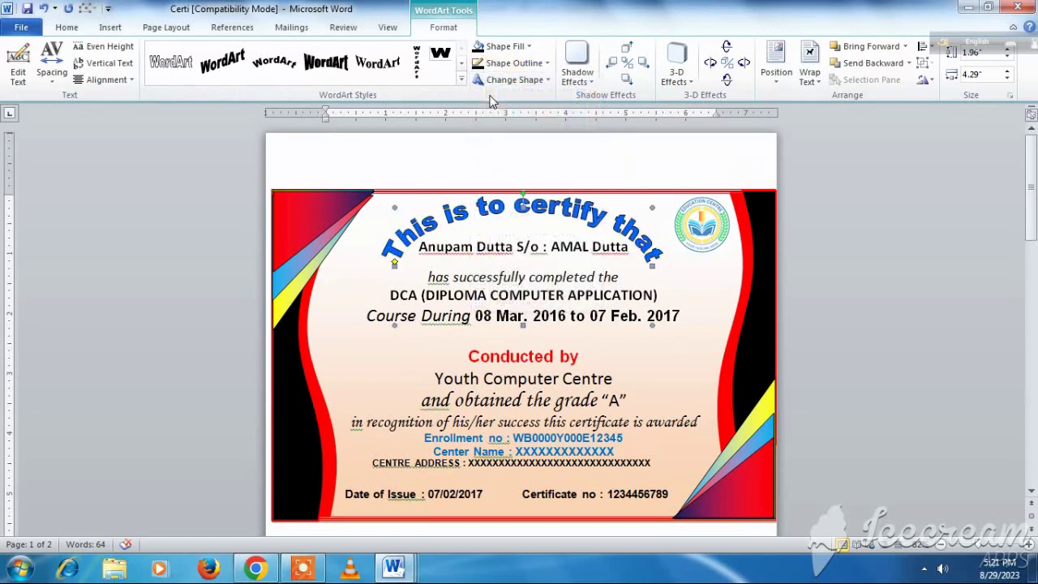
pyautogui.click(71, 29)
pyautogui.click(112, 30)
pyautogui.click(70, 29)
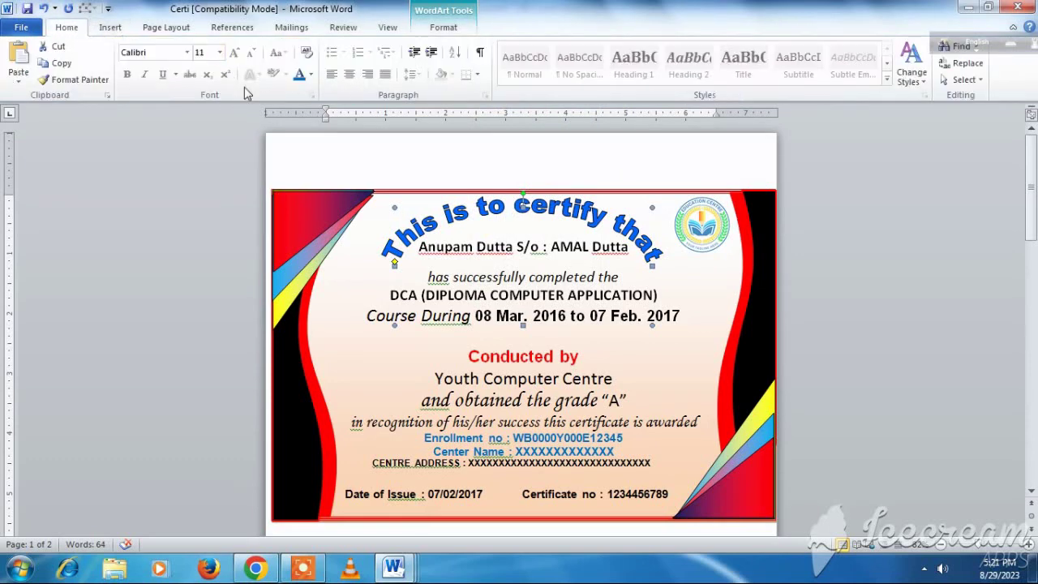
pyautogui.click(311, 75)
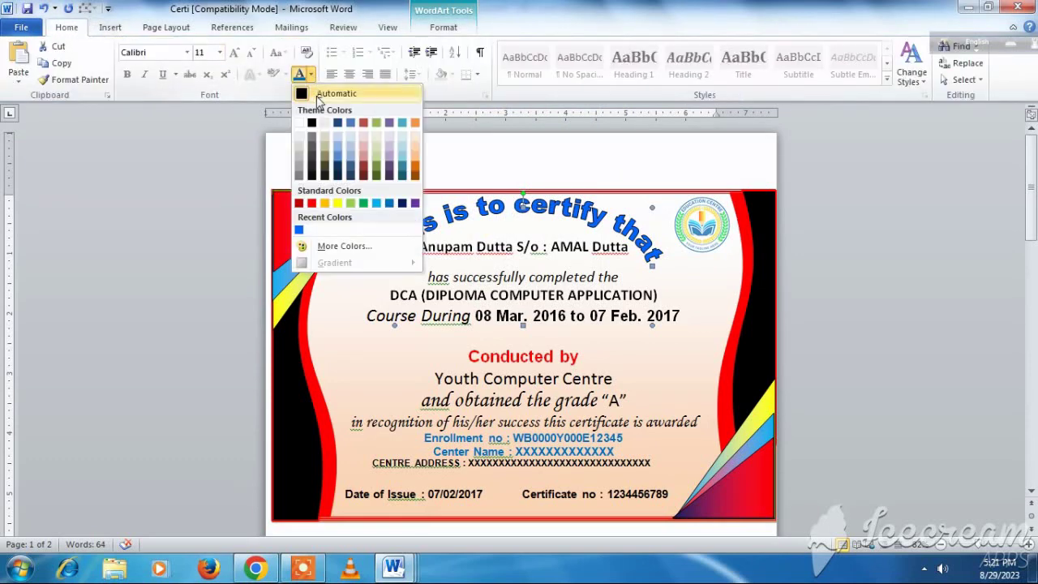
pyautogui.click(312, 204)
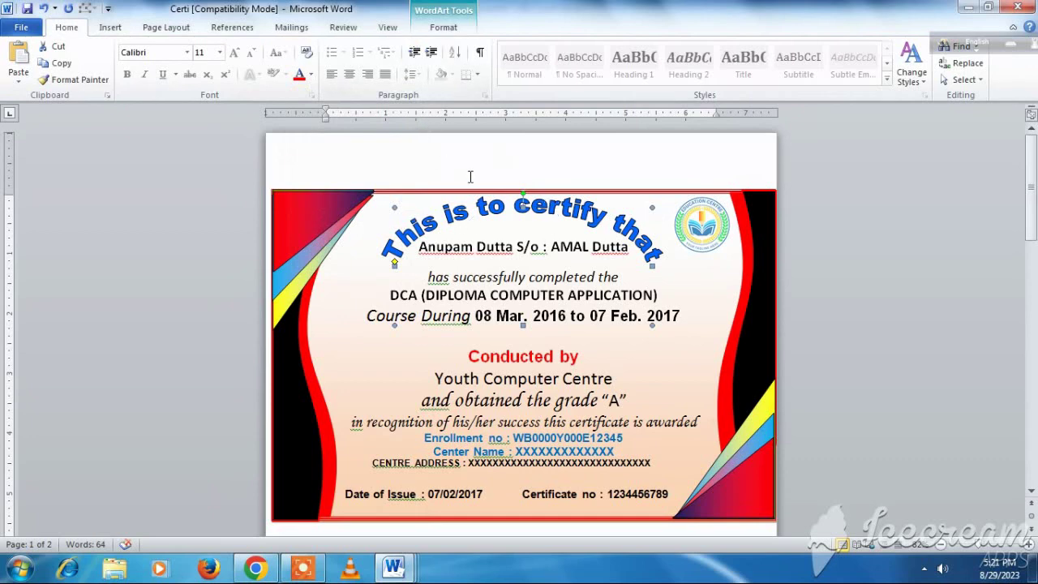
# Set the curved WordArt heading's shape fill to red from Standard Colors
pyautogui.click(467, 221)
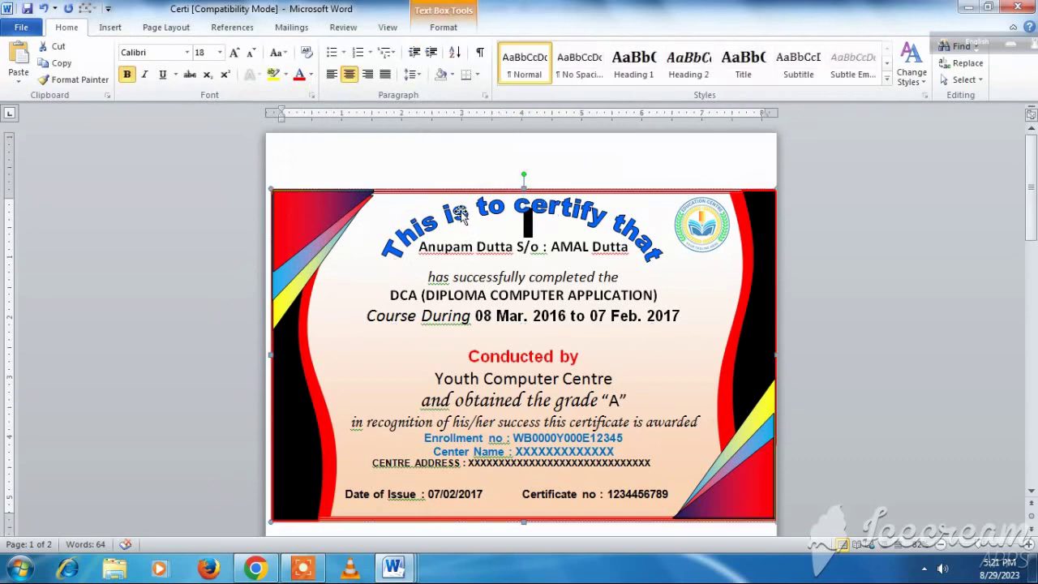
pyautogui.click(460, 213)
pyautogui.click(446, 29)
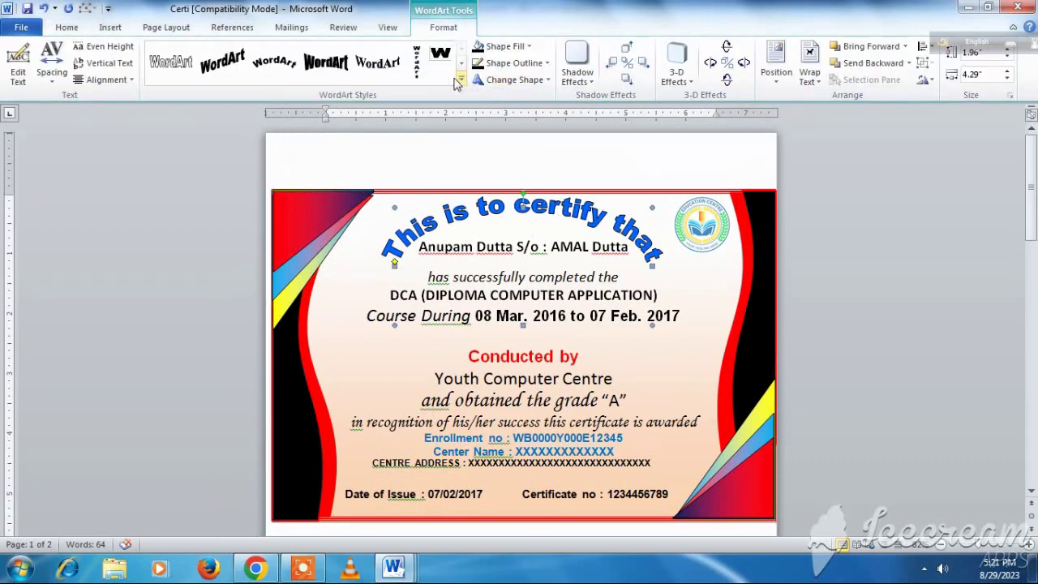
pyautogui.click(528, 50)
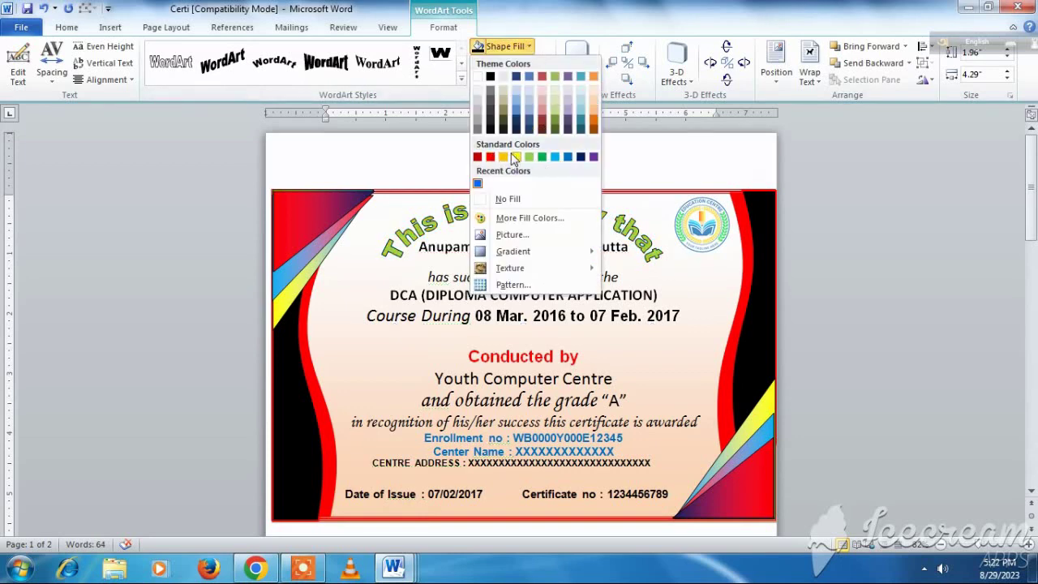
pyautogui.click(490, 157)
pyautogui.click(486, 323)
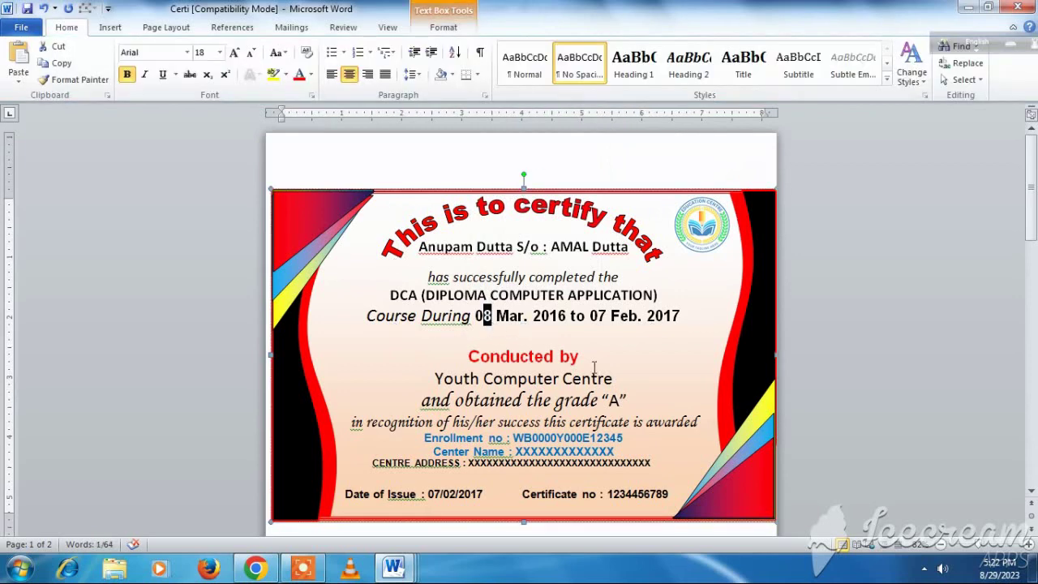
pyautogui.scroll(-2, 641, 344)
pyautogui.scroll(1, 638, 348)
pyautogui.scroll(1, 638, 348)
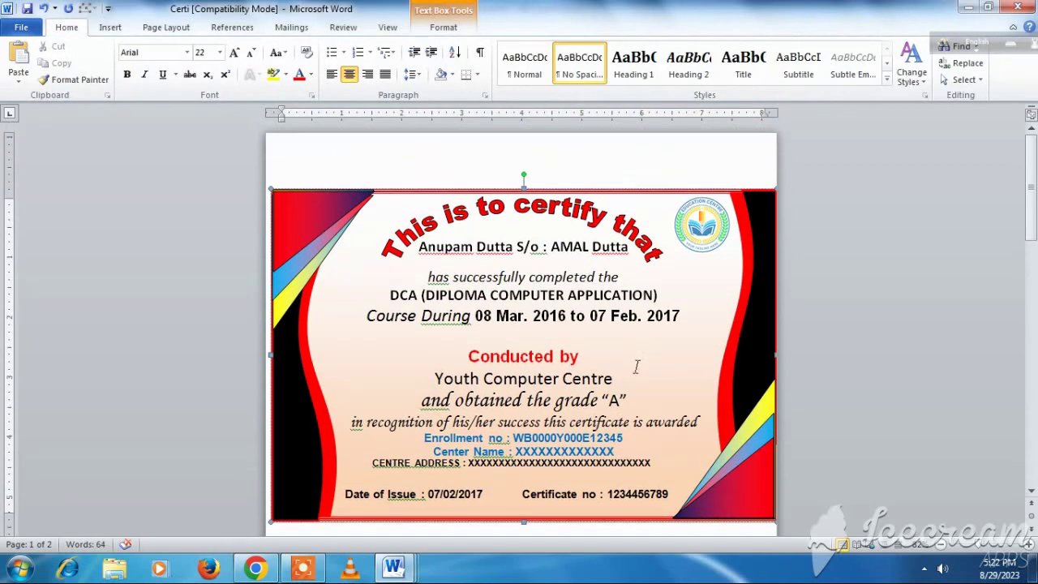
pyautogui.scroll(-2, 628, 385)
pyautogui.scroll(2, 628, 386)
pyautogui.scroll(-1, 630, 361)
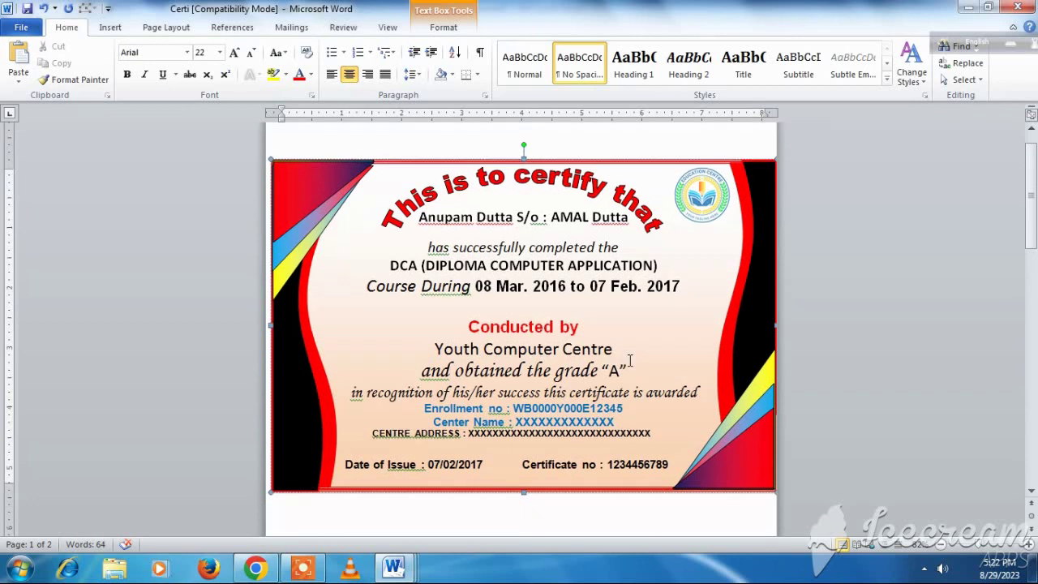
pyautogui.click(543, 512)
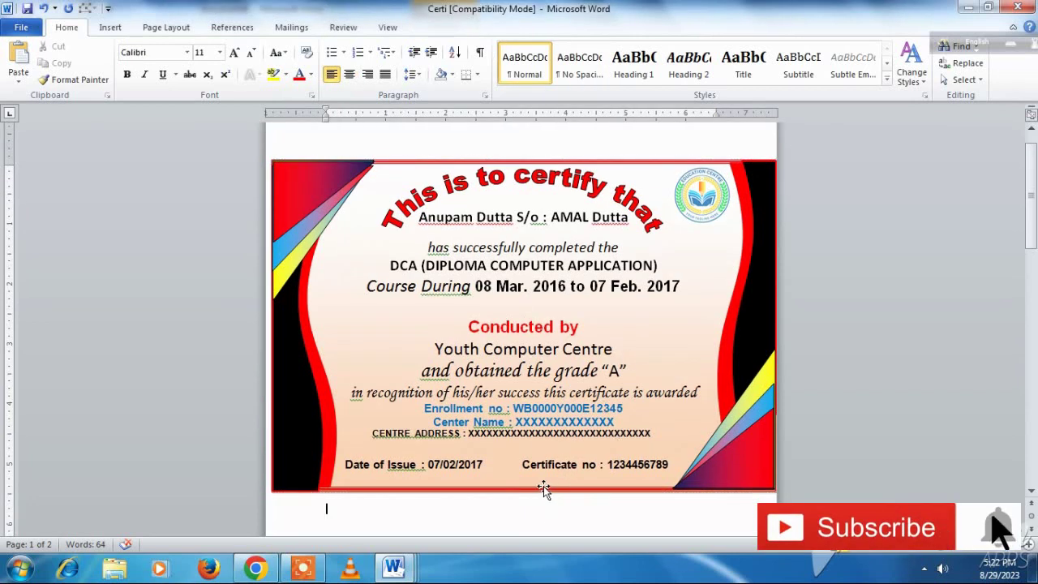
pyautogui.click(21, 27)
# Save the certificate to the Desktop as a PDF named 'Certificate.pdf 1'
pyautogui.click(44, 72)
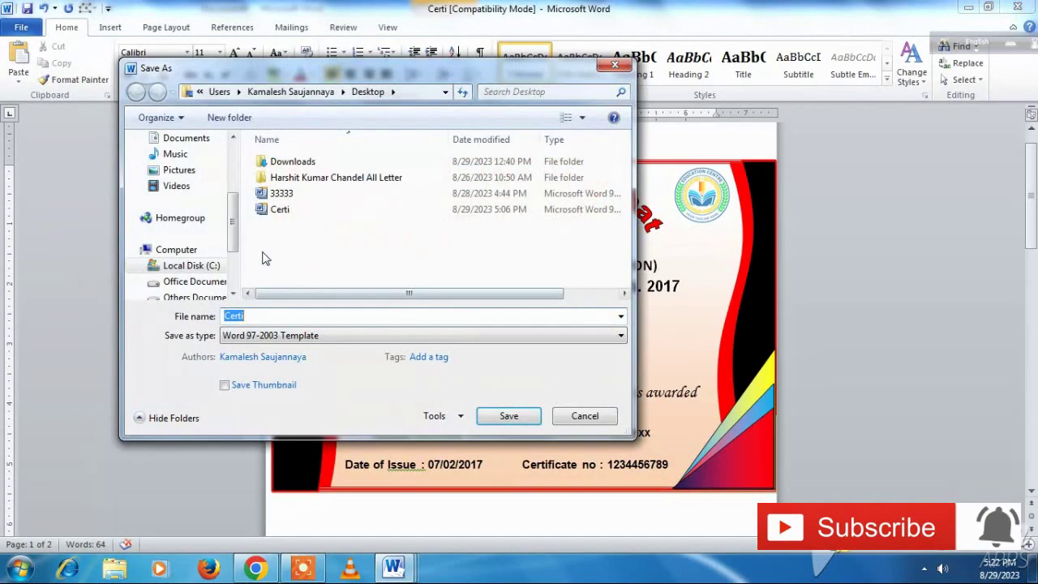
pyautogui.scroll(3, 232, 229)
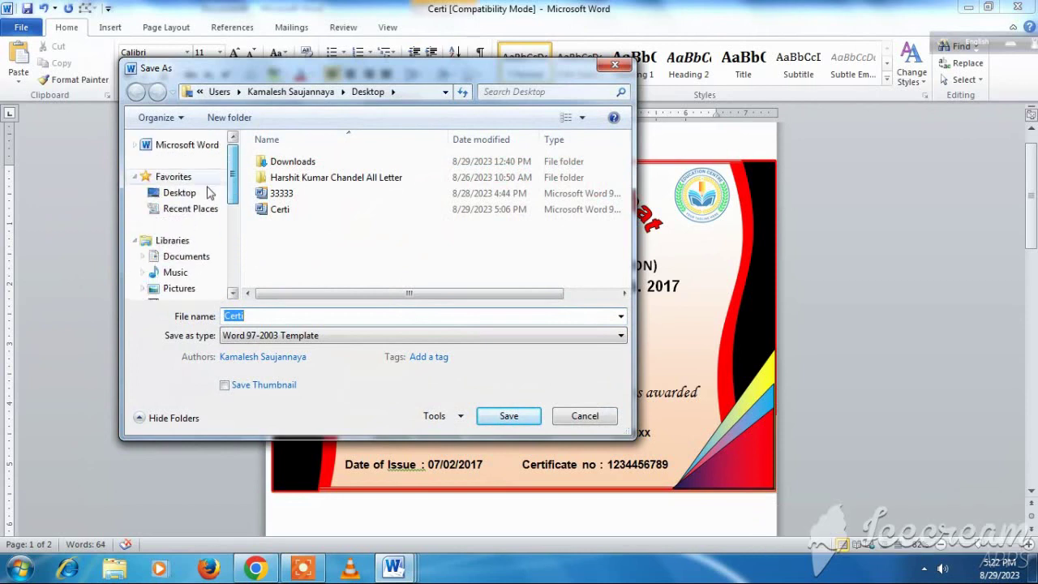
pyautogui.click(158, 193)
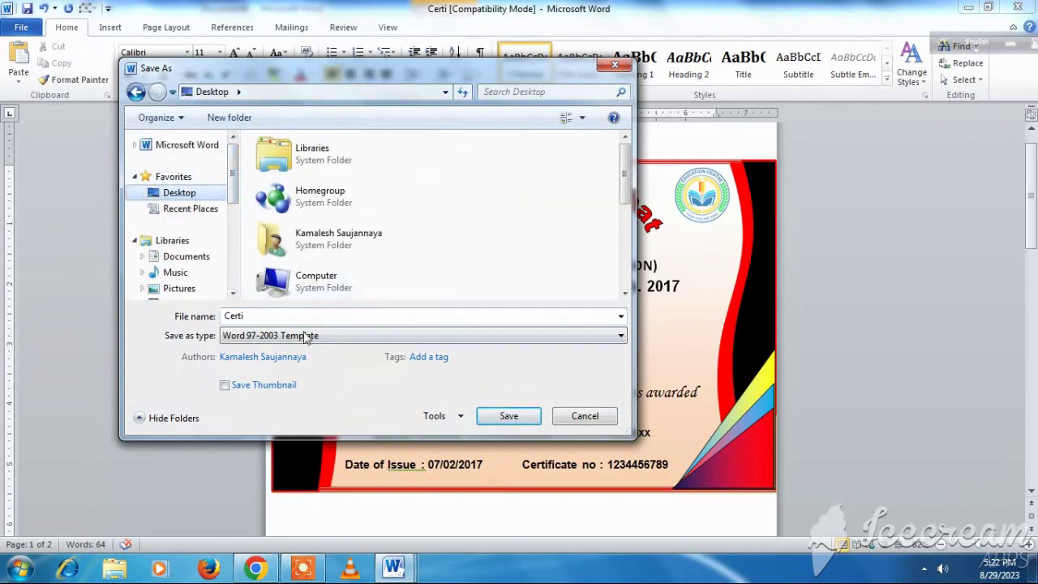
pyautogui.doubleClick(255, 317)
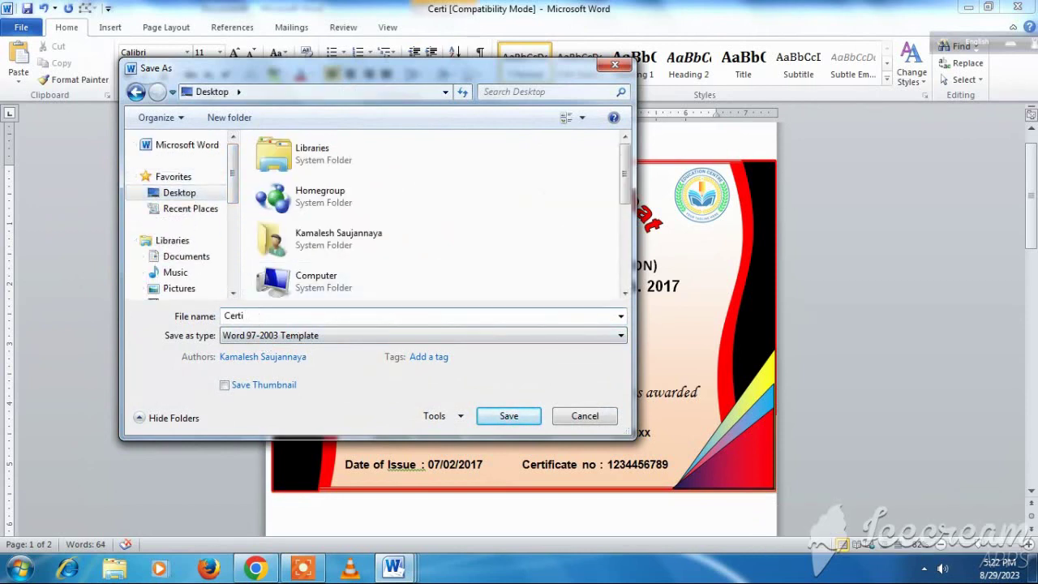
pyautogui.write('fi')
pyautogui.click(275, 331)
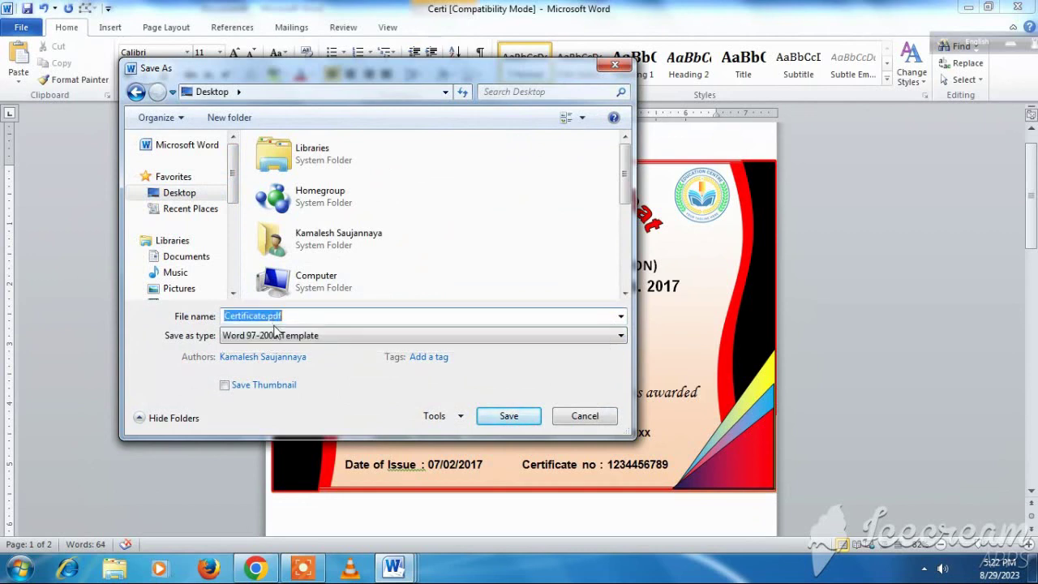
pyautogui.click(293, 318)
pyautogui.write('1')
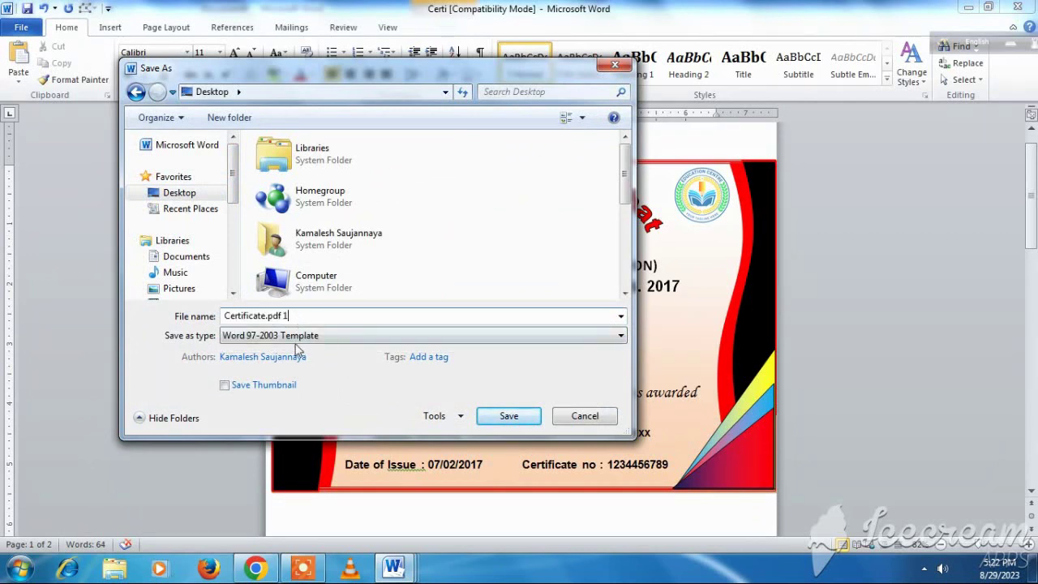
pyautogui.click(297, 337)
pyautogui.click(272, 415)
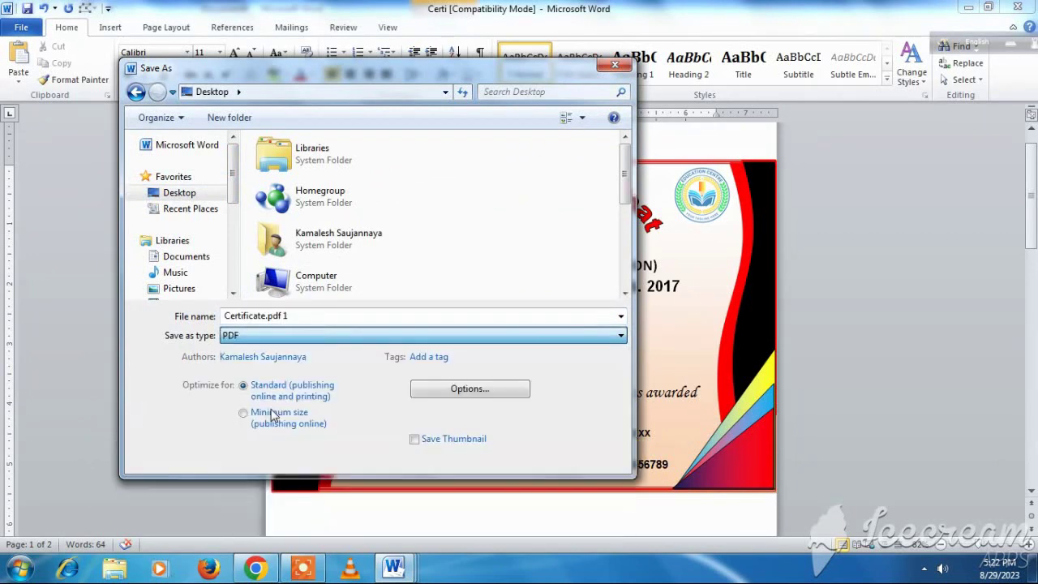
pyautogui.click(511, 456)
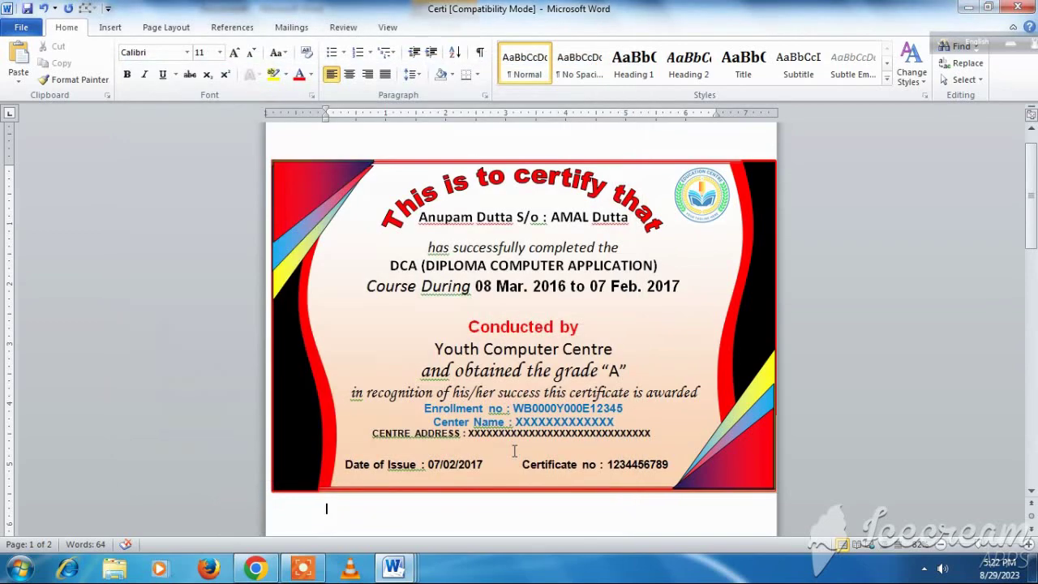
# Scroll through the certificate PDF from the red heading down to the issue date
pyautogui.scroll(-3, 575, 345)
pyautogui.scroll(-2, 600, 348)
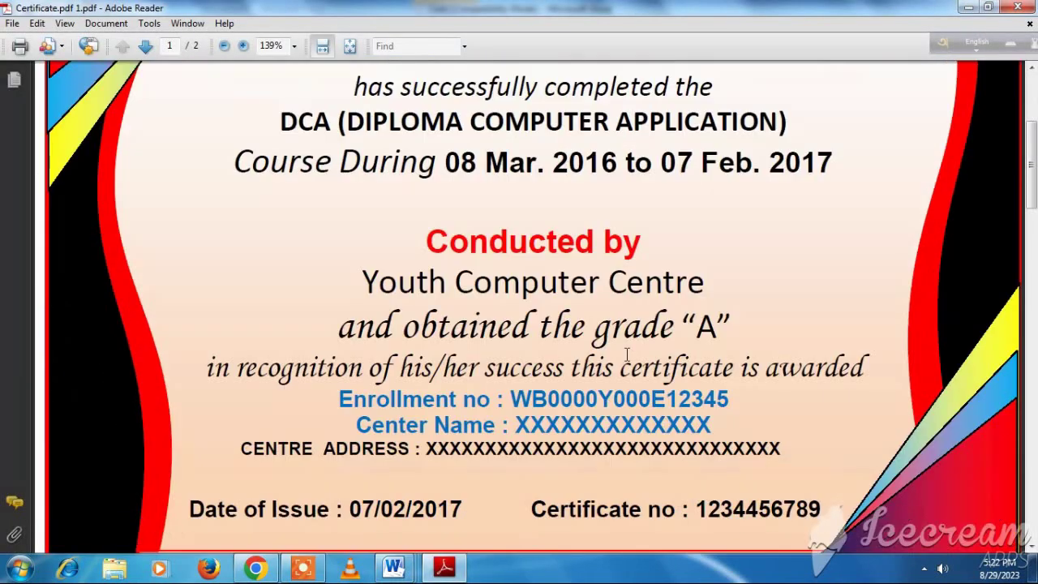
pyautogui.scroll(-2, 625, 352)
pyautogui.scroll(1, 627, 356)
pyautogui.scroll(1, 625, 357)
pyautogui.scroll(3, 625, 356)
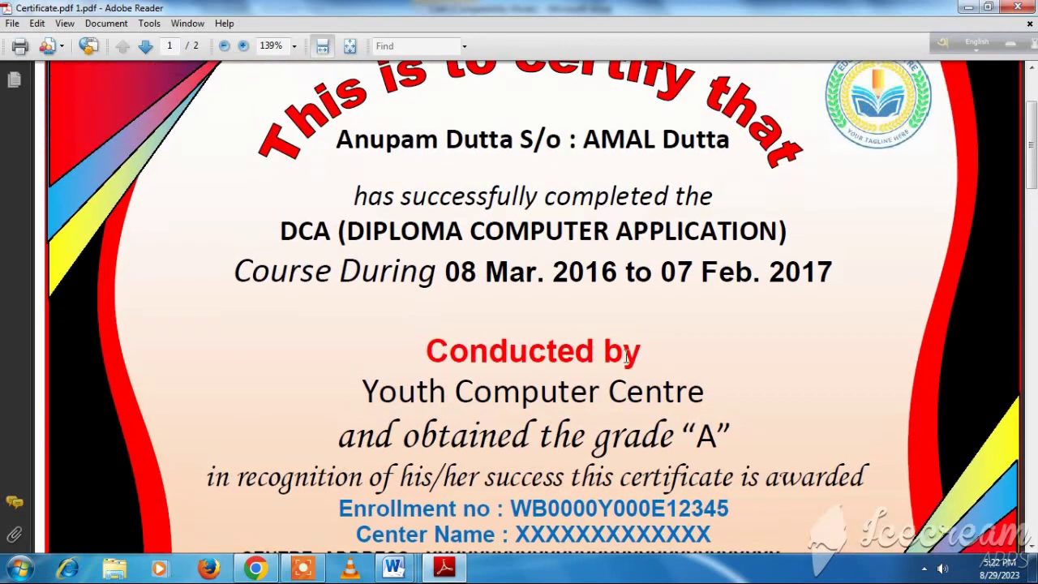
pyautogui.scroll(2, 624, 356)
pyautogui.scroll(2, 625, 356)
pyautogui.scroll(-1, 625, 357)
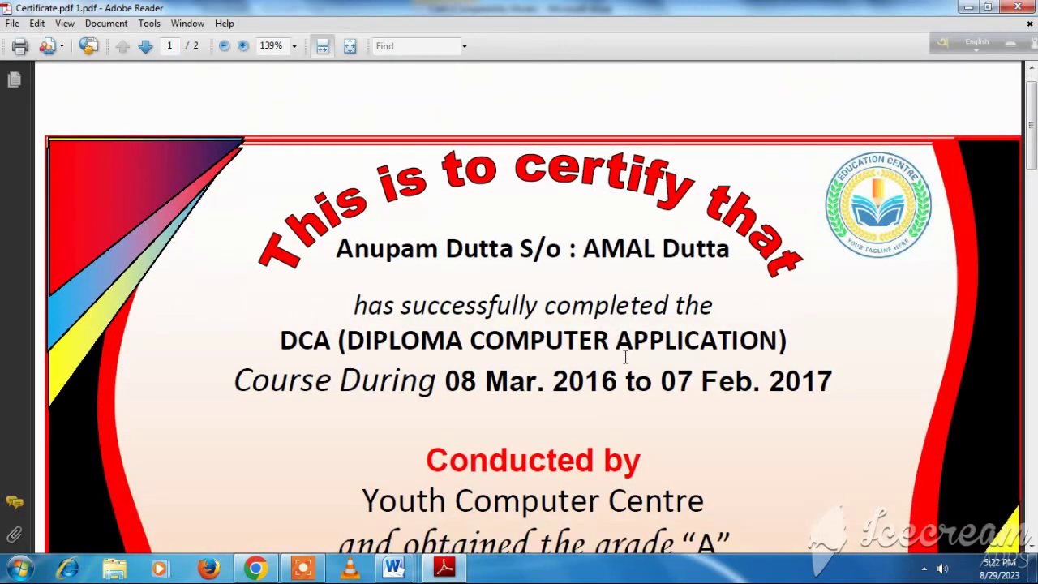
pyautogui.scroll(-3, 625, 357)
pyautogui.scroll(-3, 625, 357)
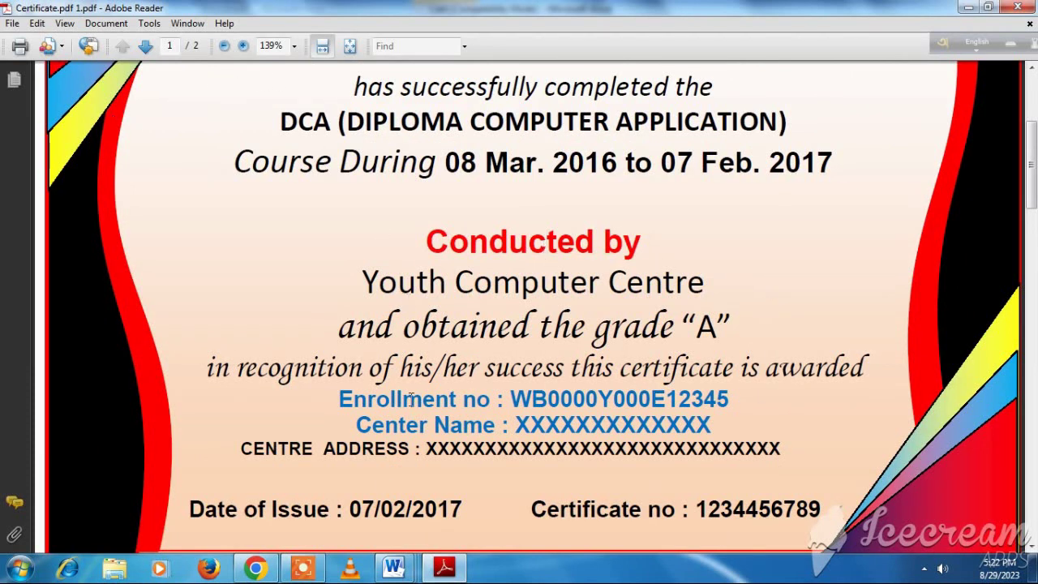
pyautogui.click(150, 23)
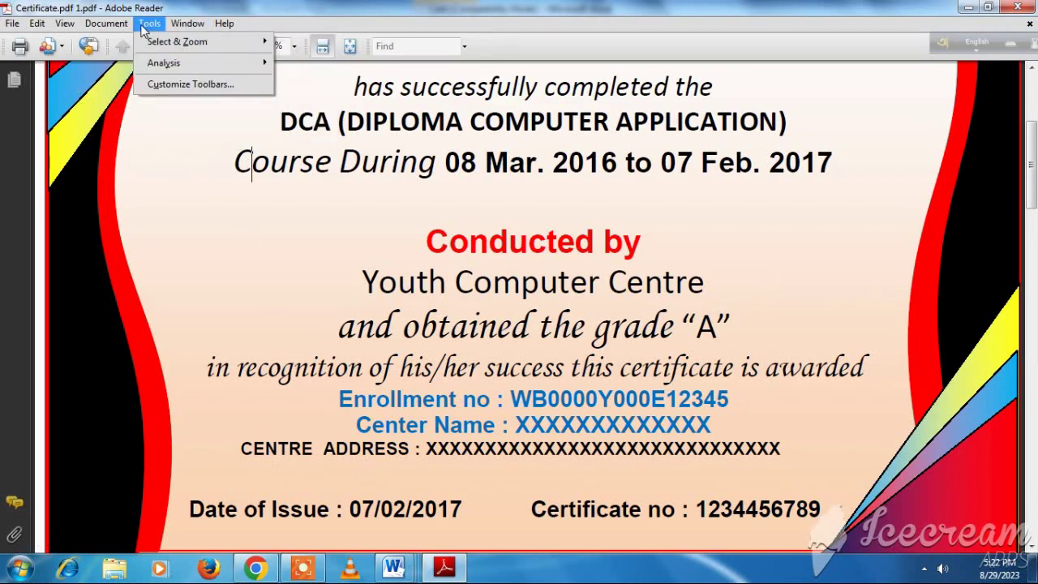
pyautogui.moveTo(64, 24)
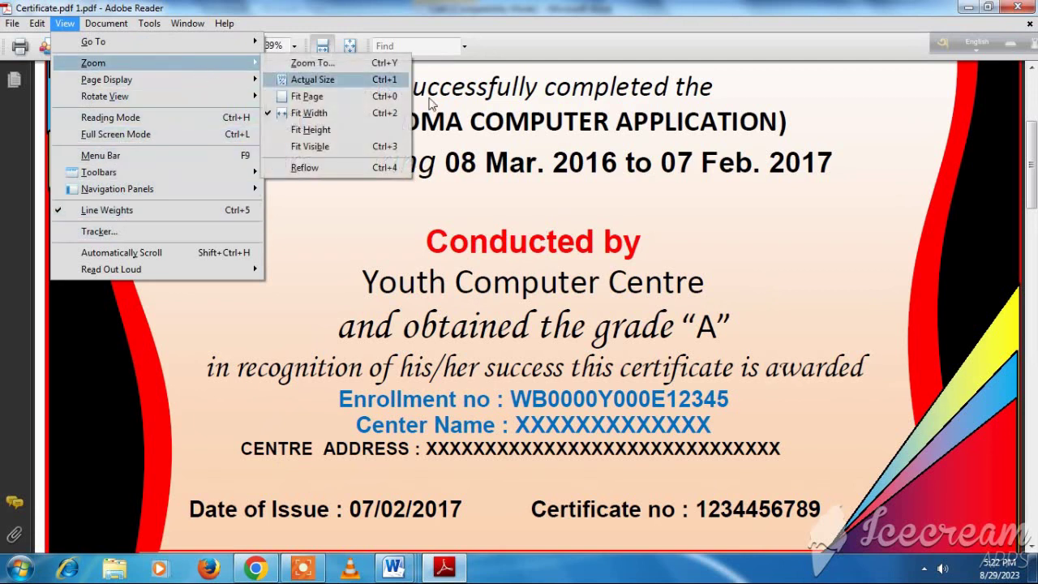
pyautogui.moveTo(93, 62)
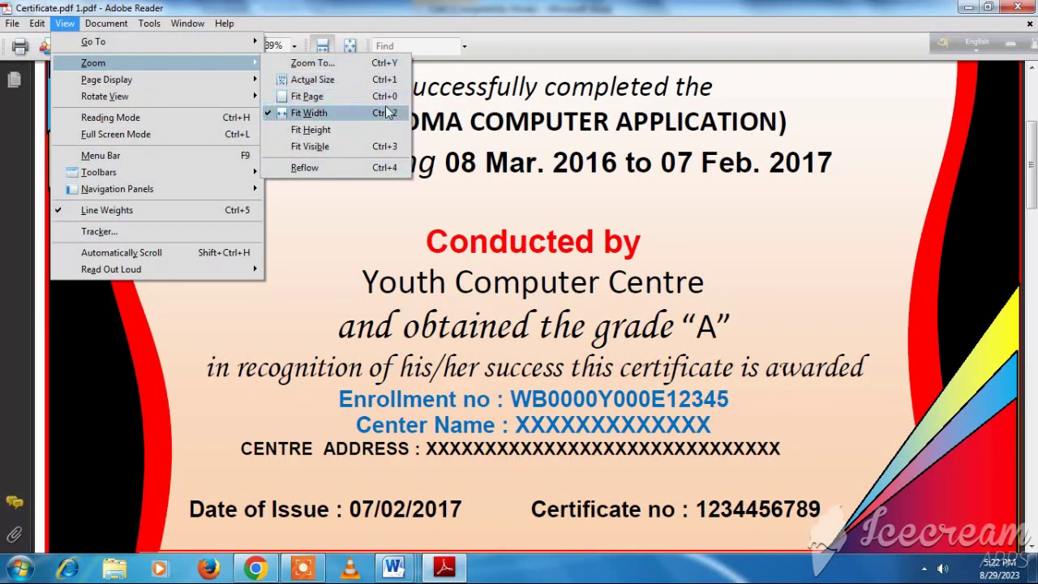
# Zoom the PDF to Fit Page and scroll back to the top of the certificate
pyautogui.click(352, 96)
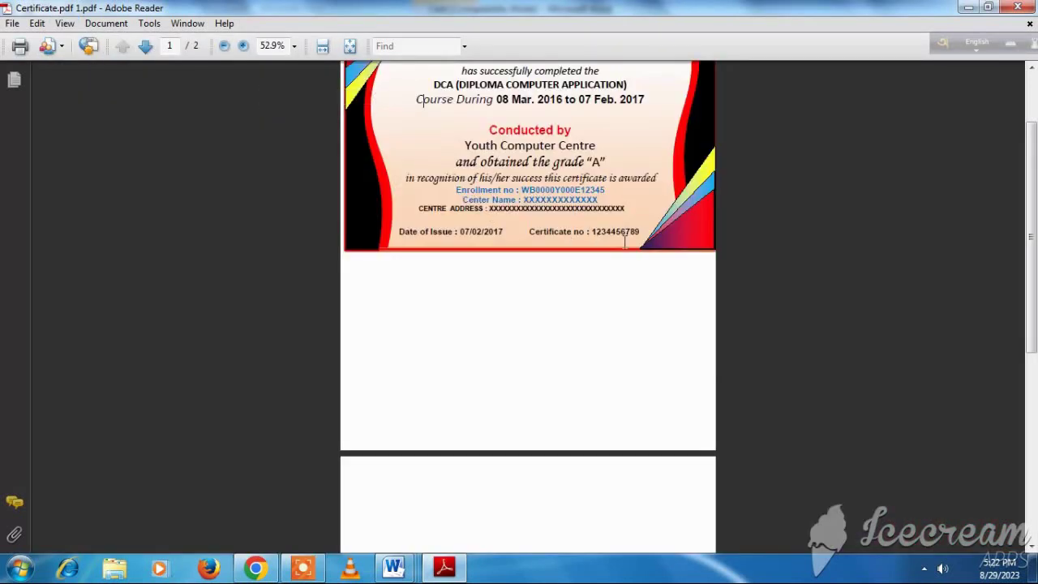
pyautogui.scroll(2, 625, 239)
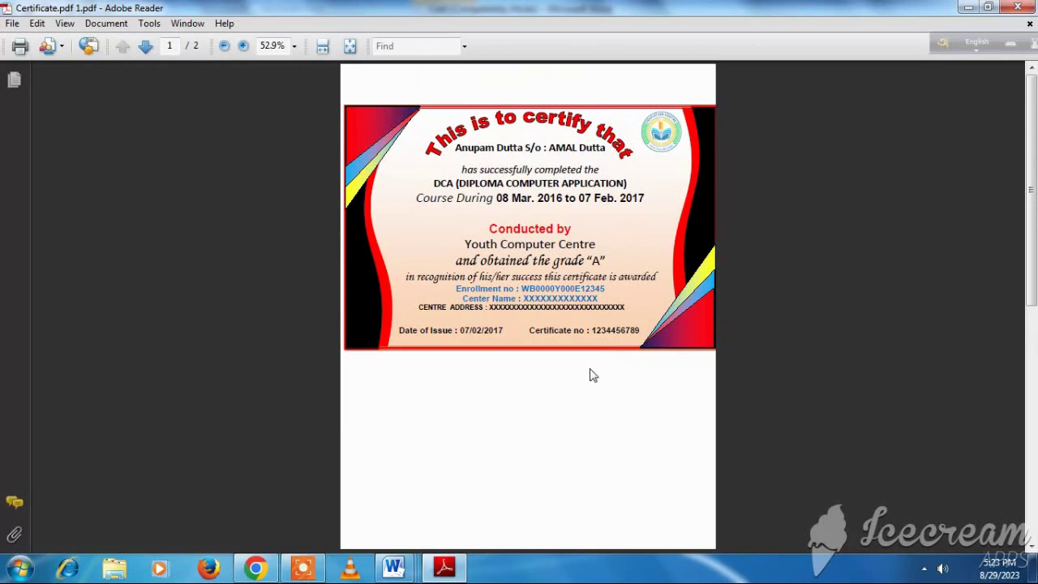
pyautogui.press('F6')
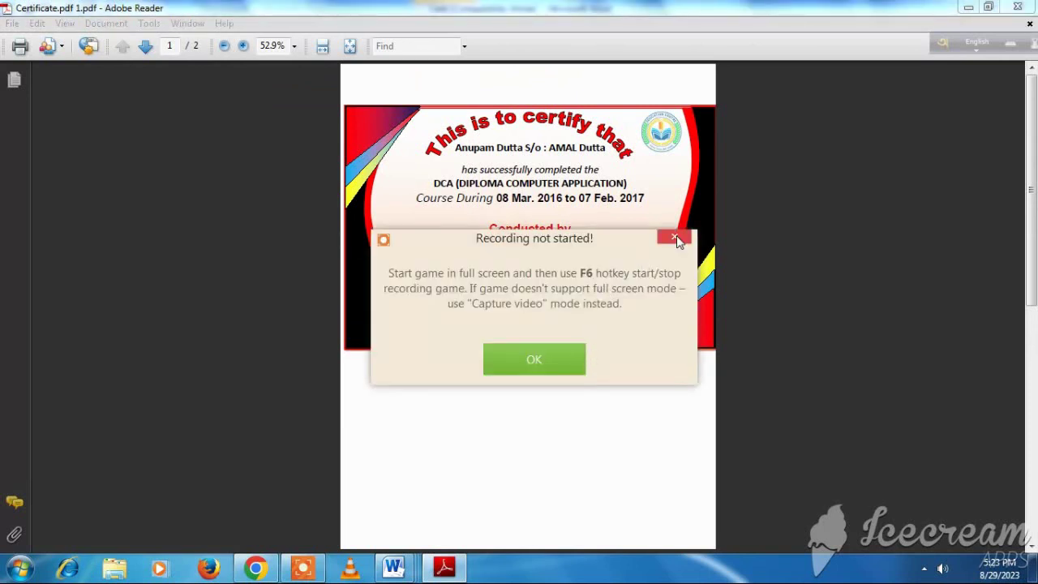